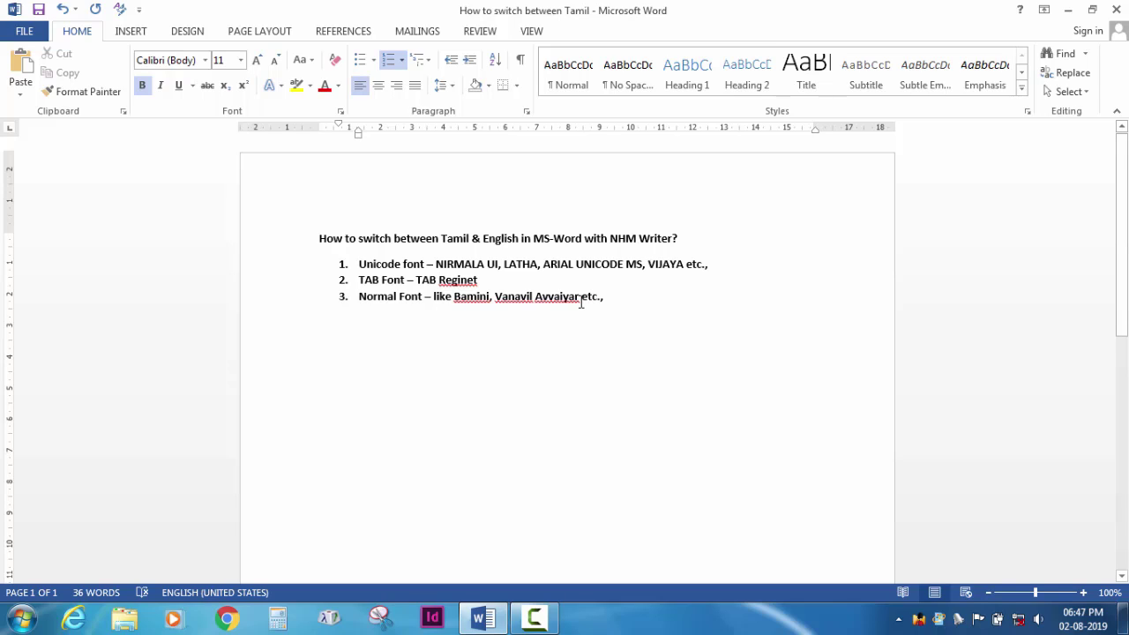
Step: Place the insertion point on the empty indented line below list item 3
click(444, 356)
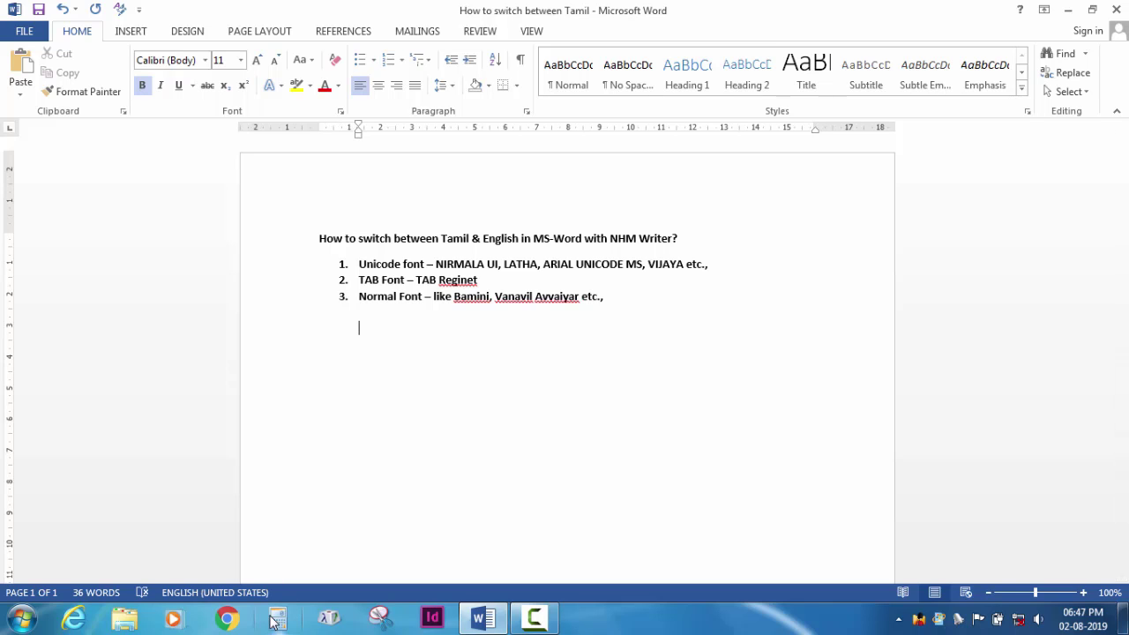
click(329, 618)
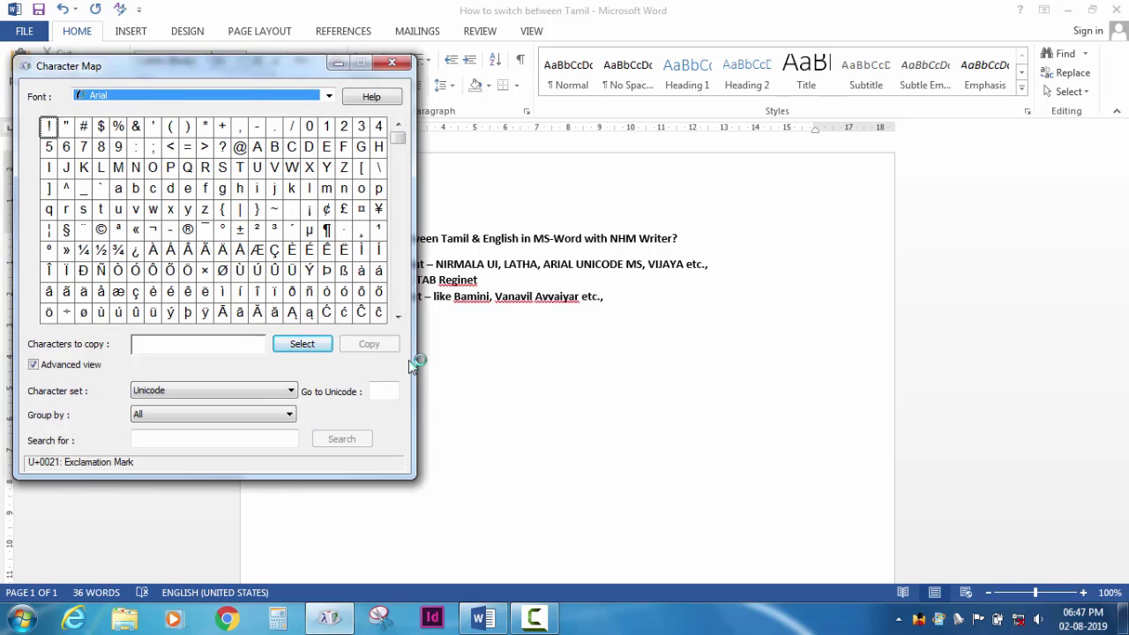
click(299, 93)
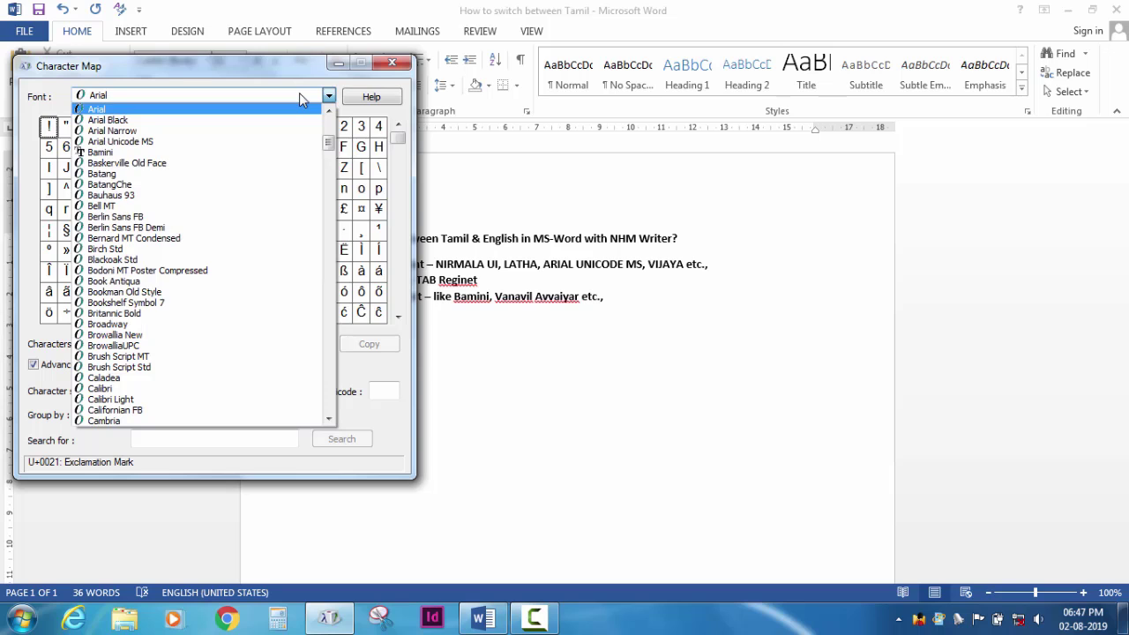
key(l)
key(Return)
key(Down)
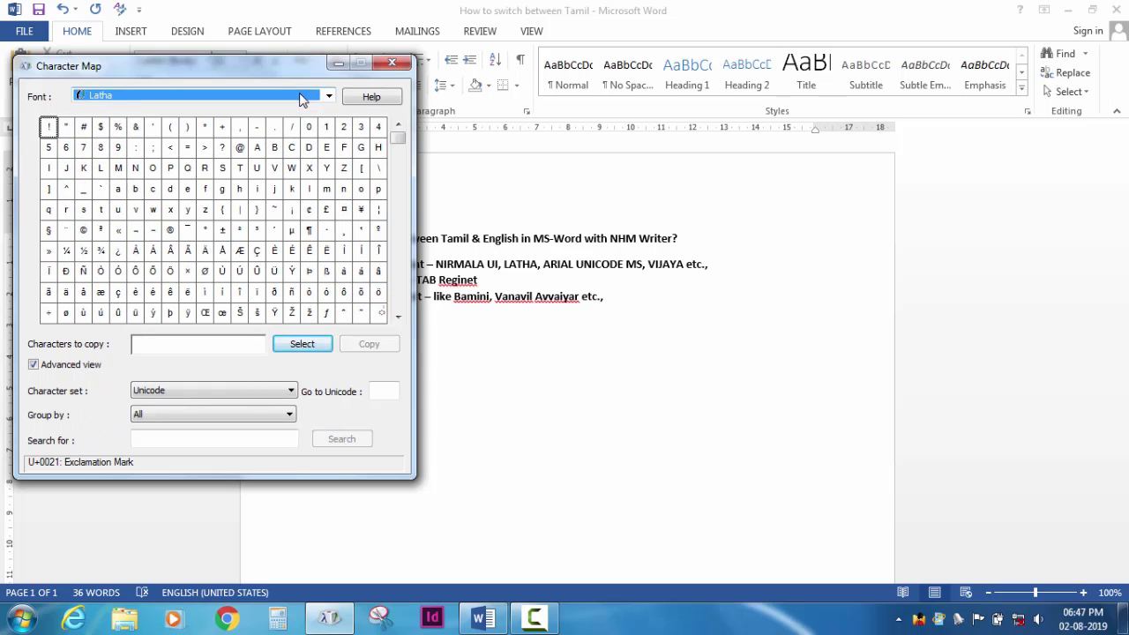
click(396, 307)
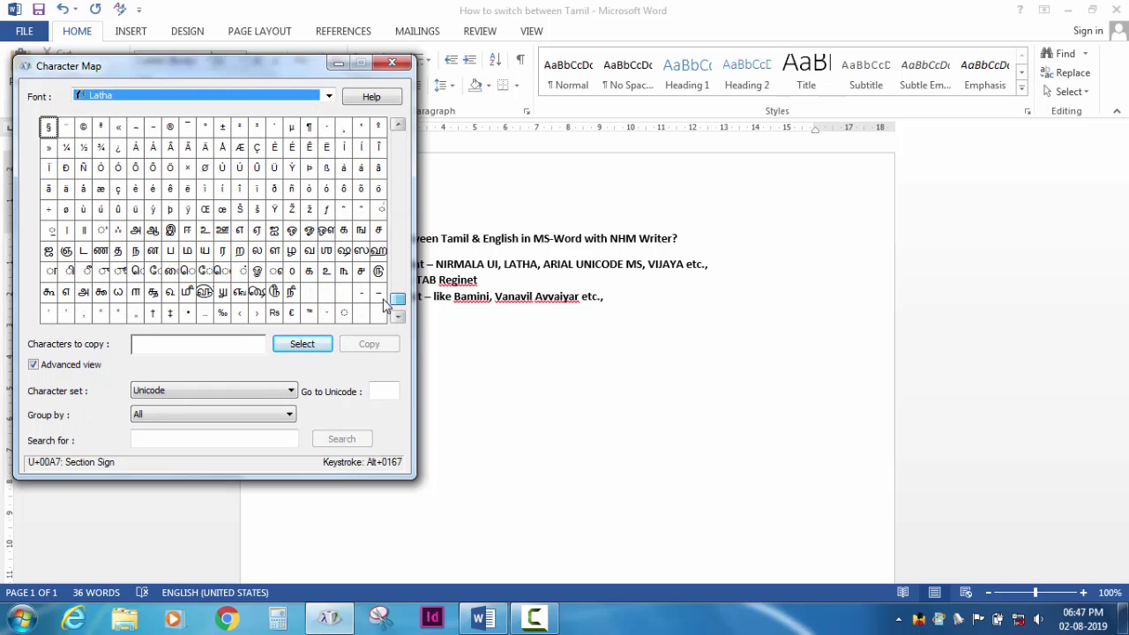
scroll(385, 304, up, 2)
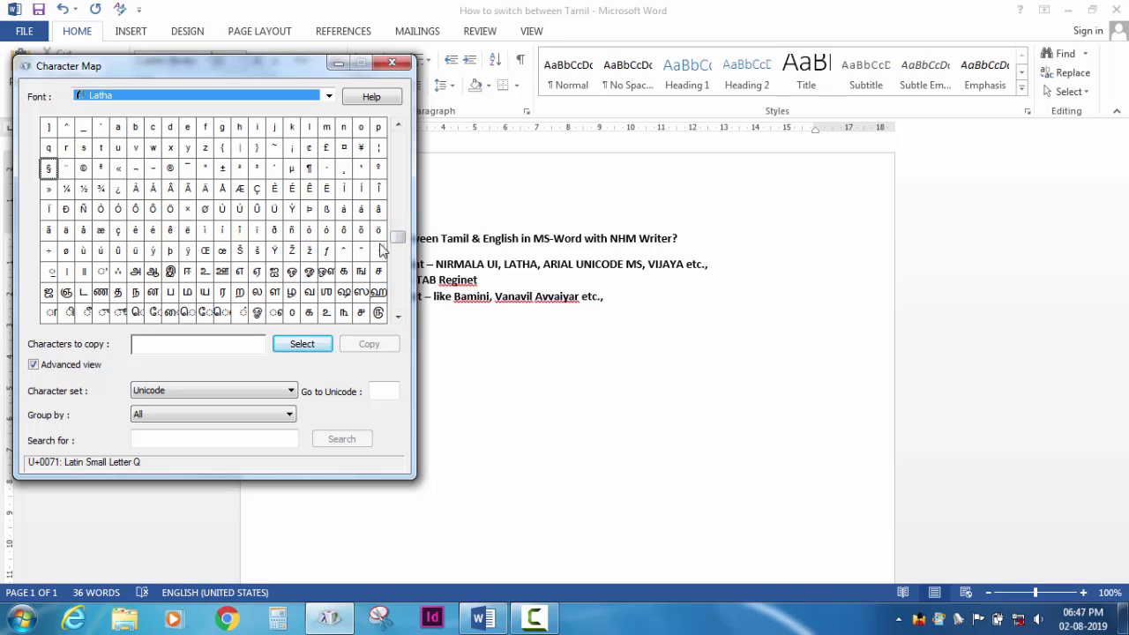
drag(397, 233, 399, 297)
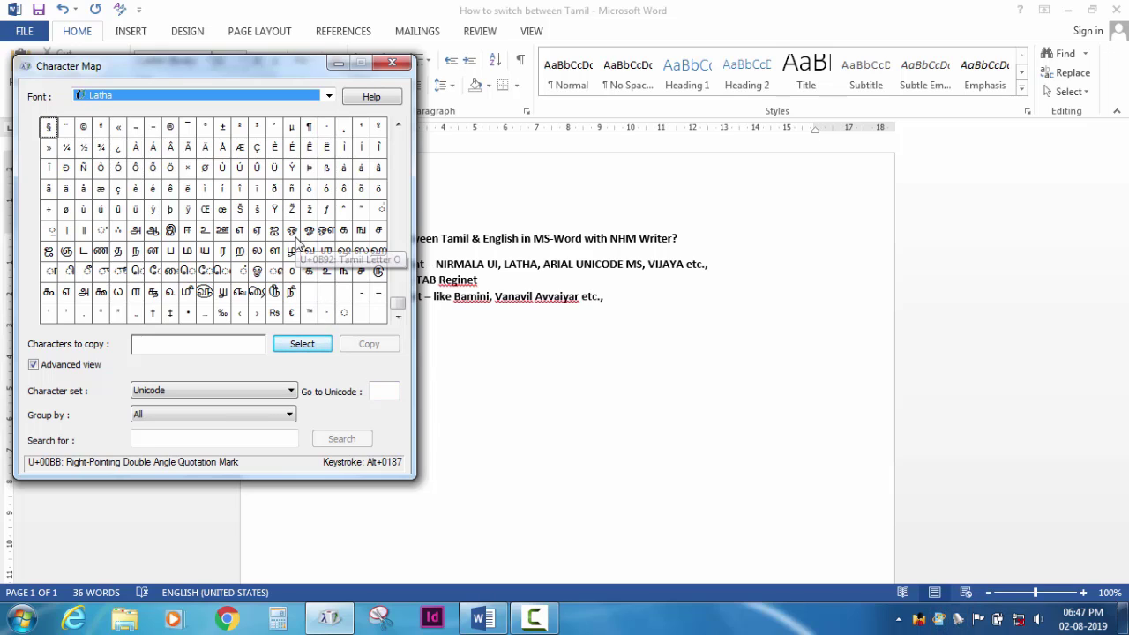
click(400, 68)
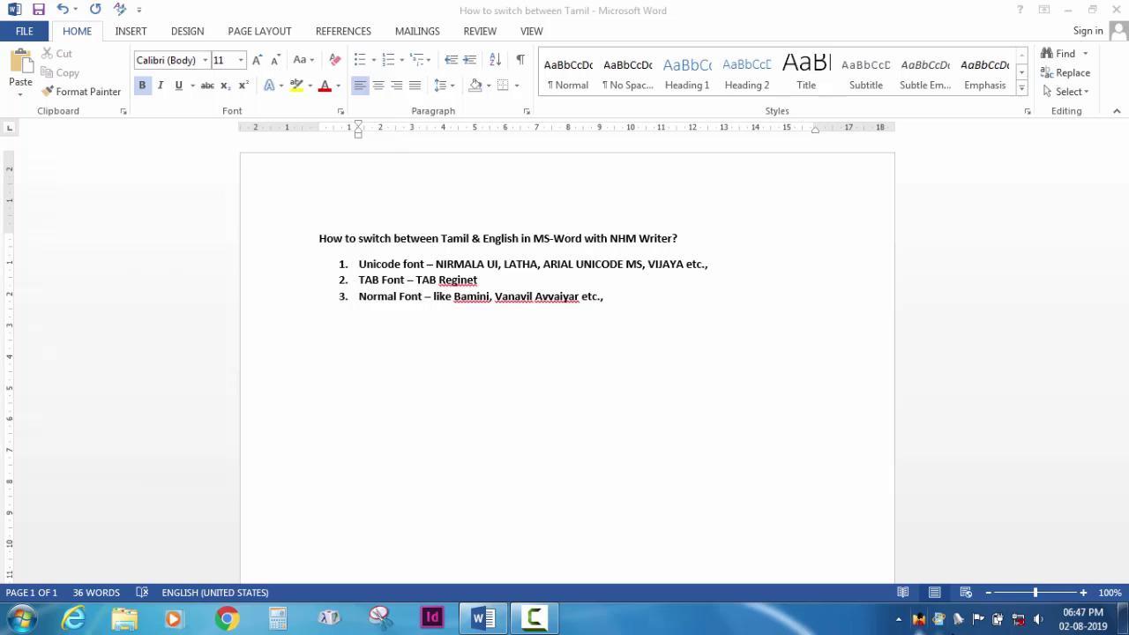
Step: Select the F8 Tamil OldTypewriter Unicode keymap from NHM Writer's tray menu
click(960, 619)
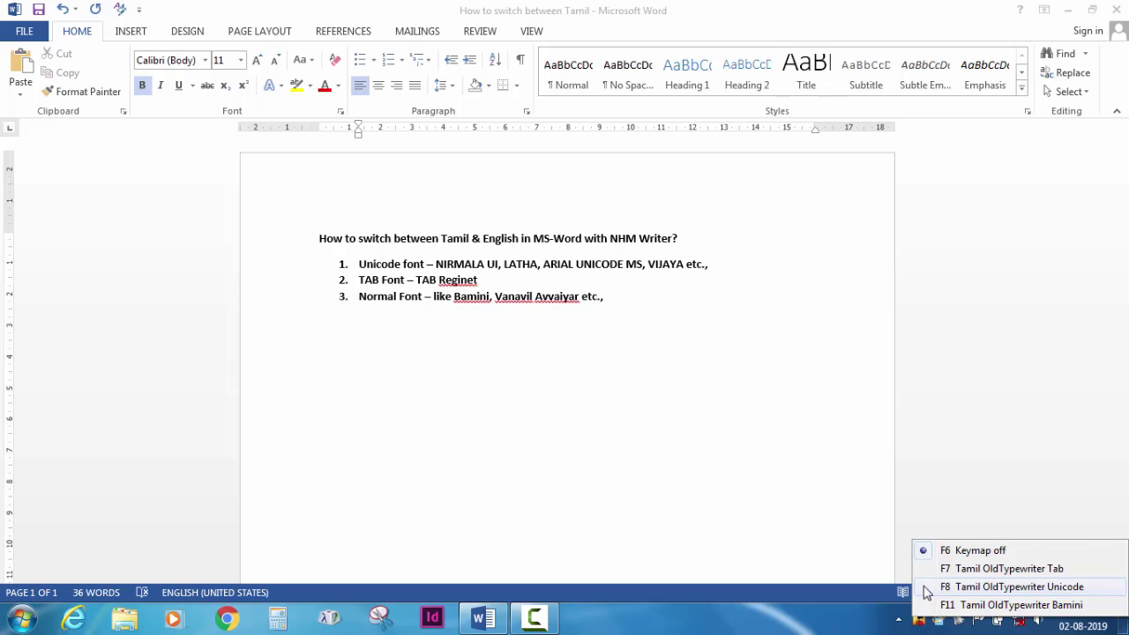
click(968, 589)
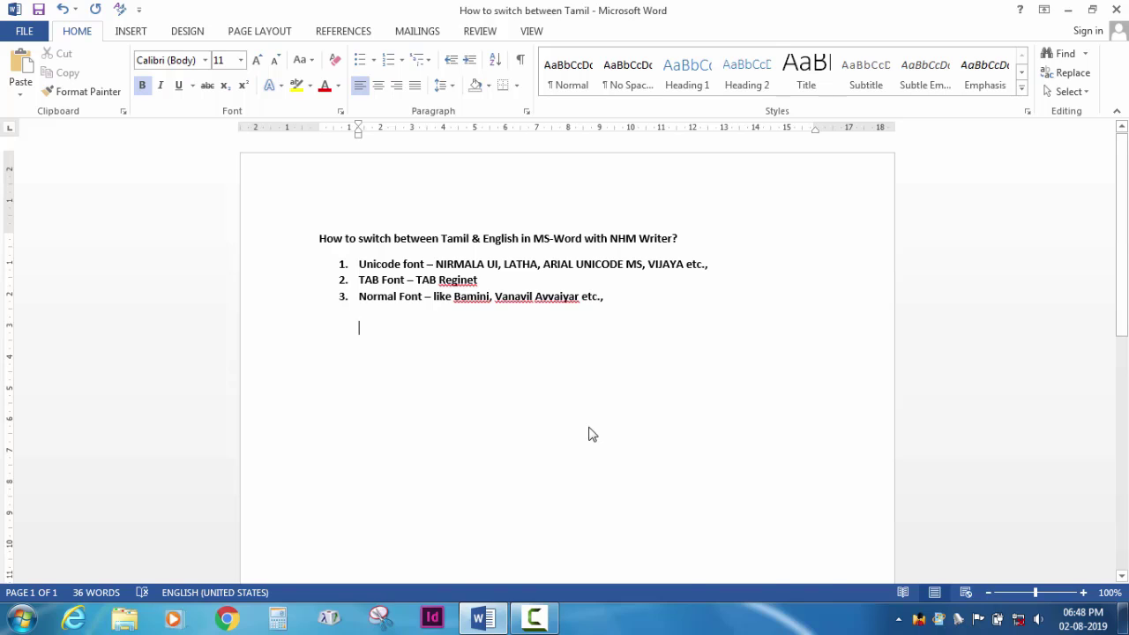
Step: Set the empty line's font to Latha and turn on Tamil typing with F8
key(ctrl+shift+f)
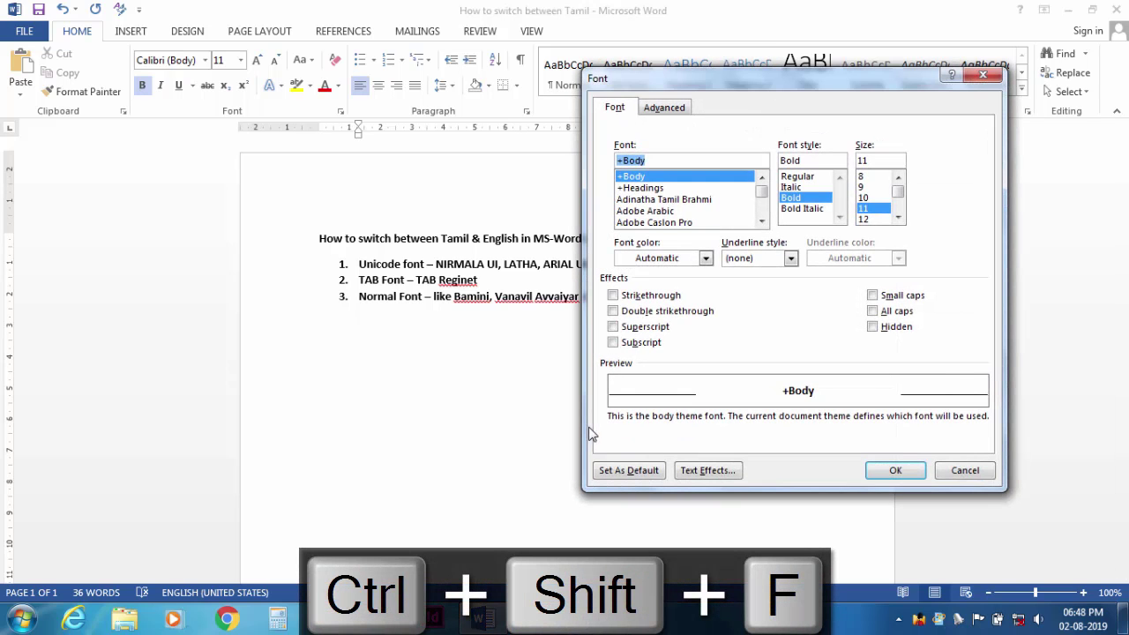
text(kat)
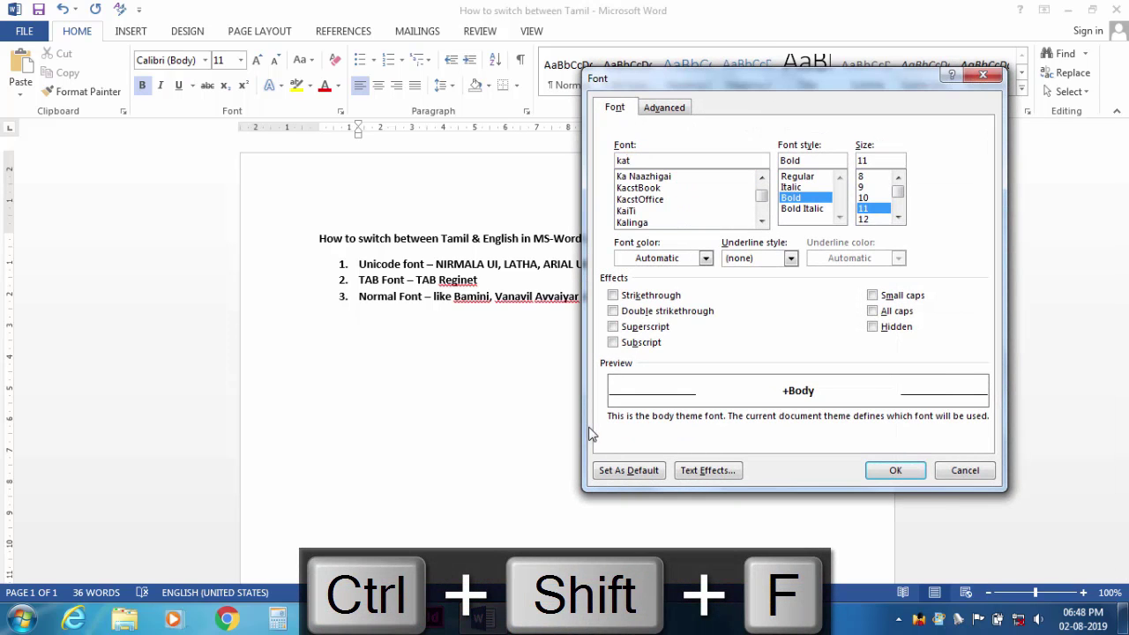
key(BackSpace)
key(BackSpace)
key(BackSpace)
text(lath)
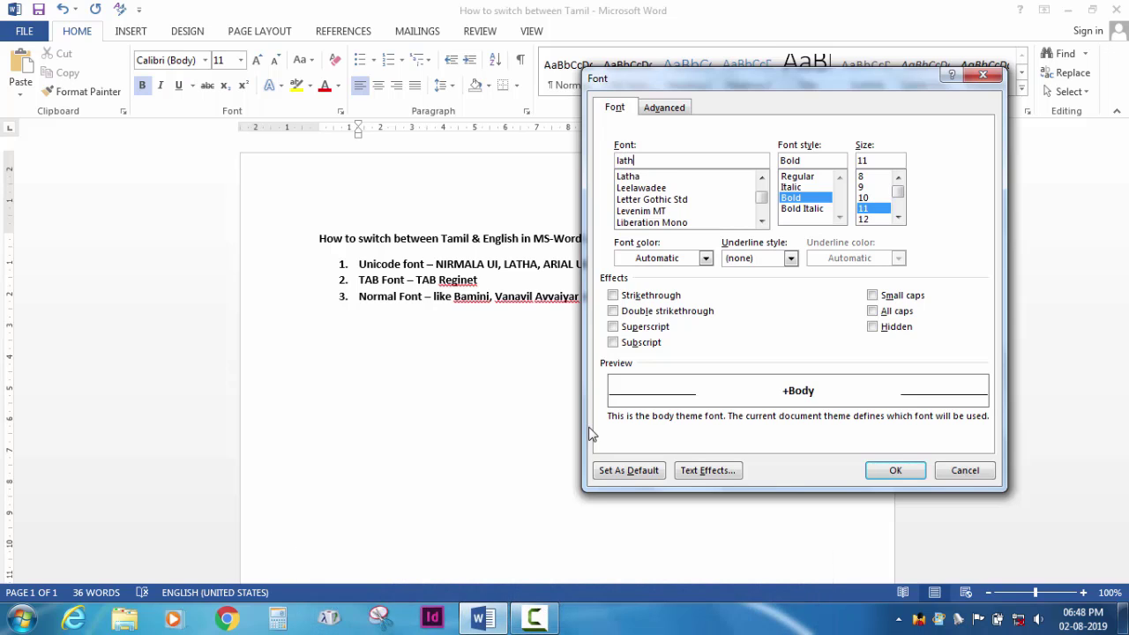
text(a)
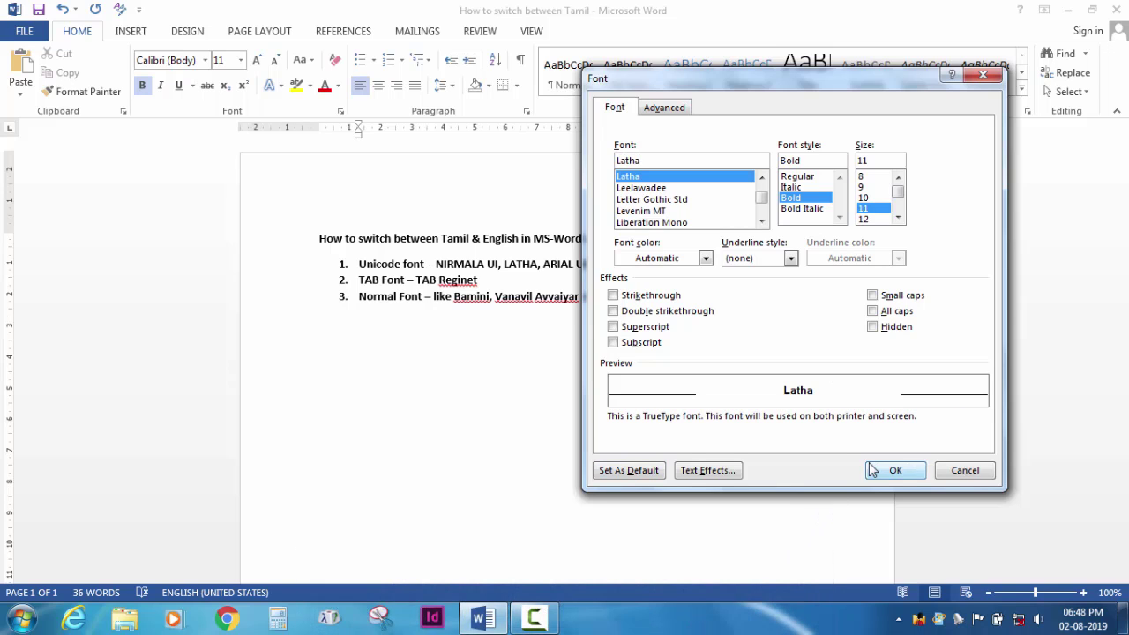
click(875, 469)
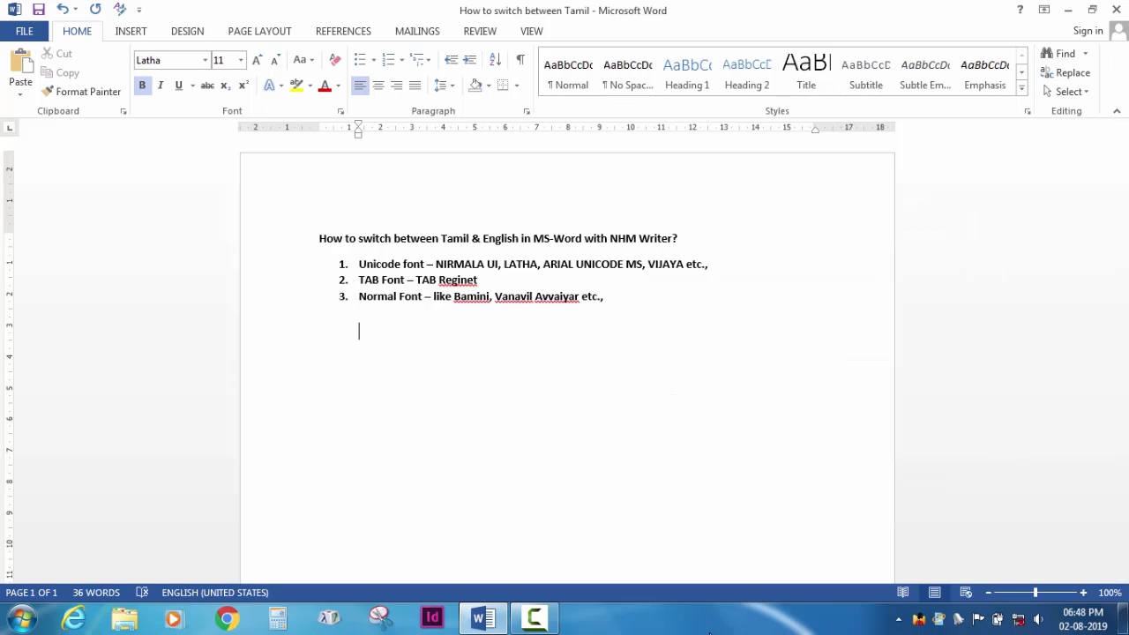
key(F8)
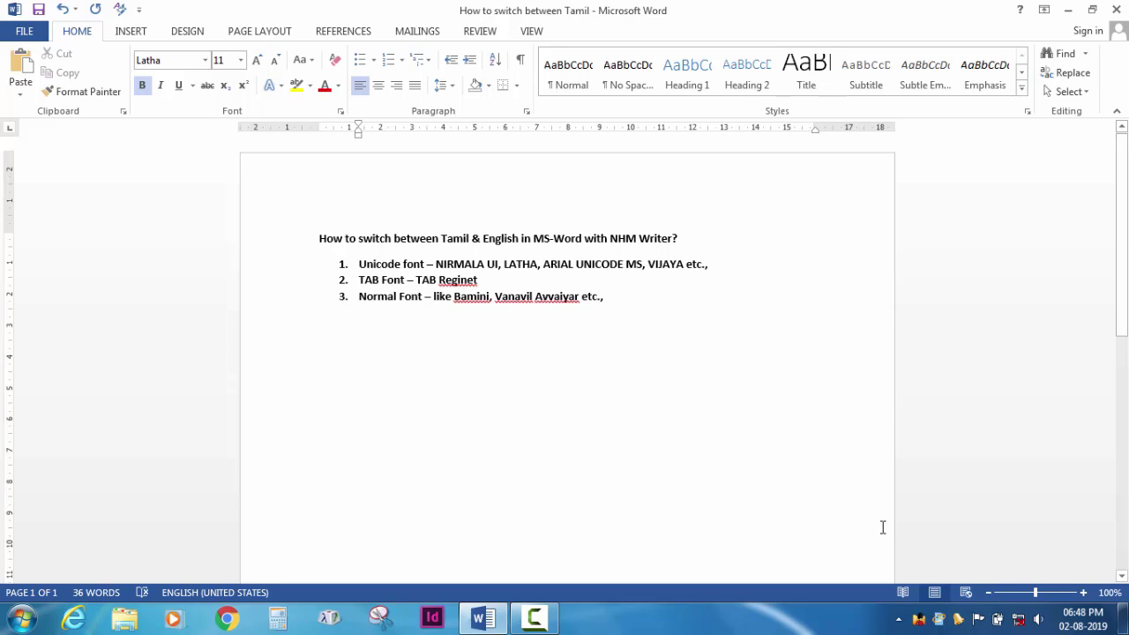
Step: Type 'வணக்கம் Hello வணக்கம்', toggling Tamil and English with F8, then start a new line
text(வ)
key(BackSpace)
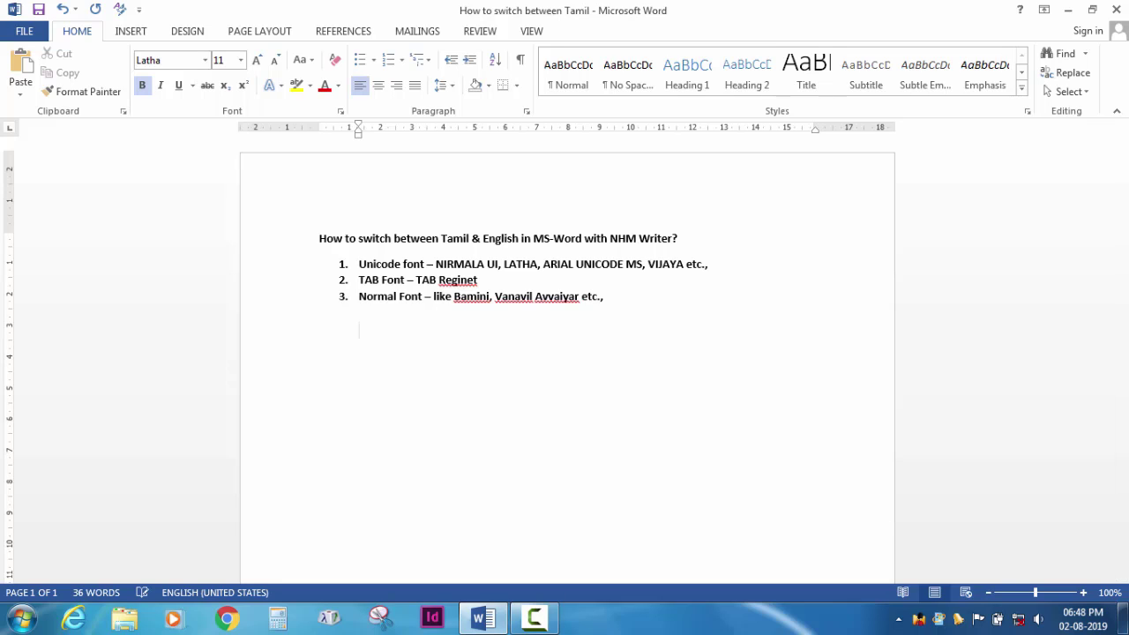
text(வணக்கம்)
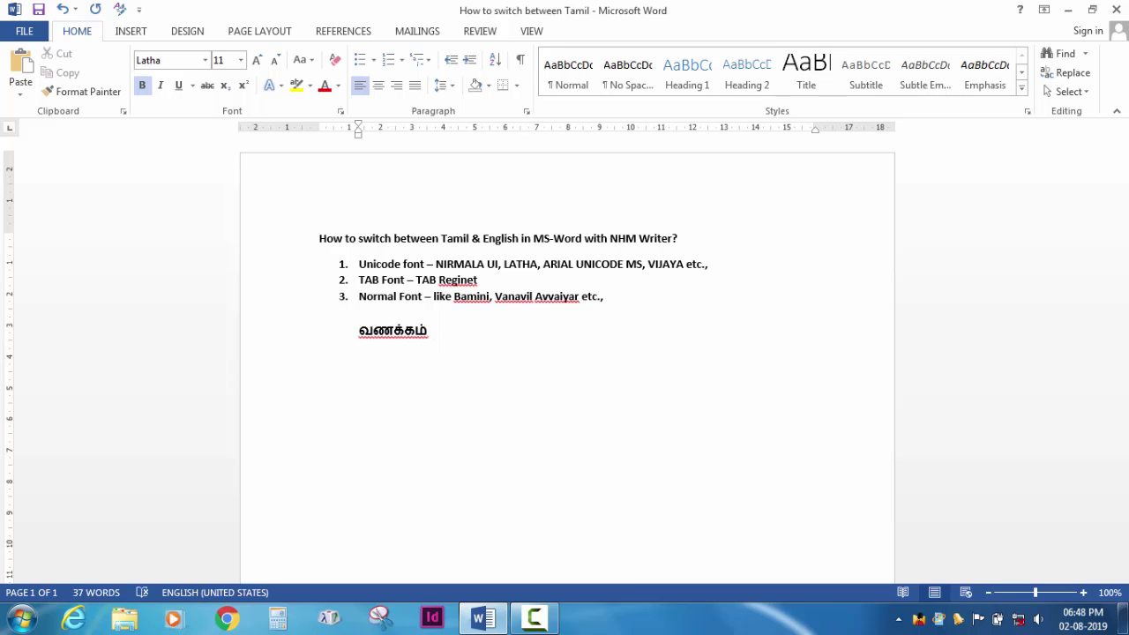
key(F8)
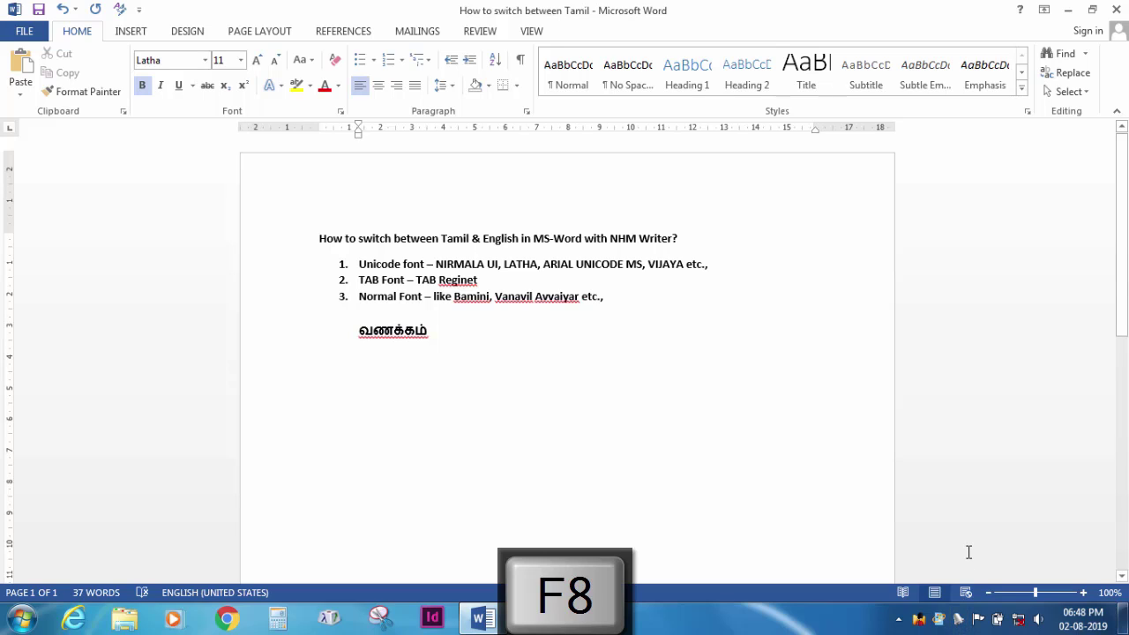
text(He)
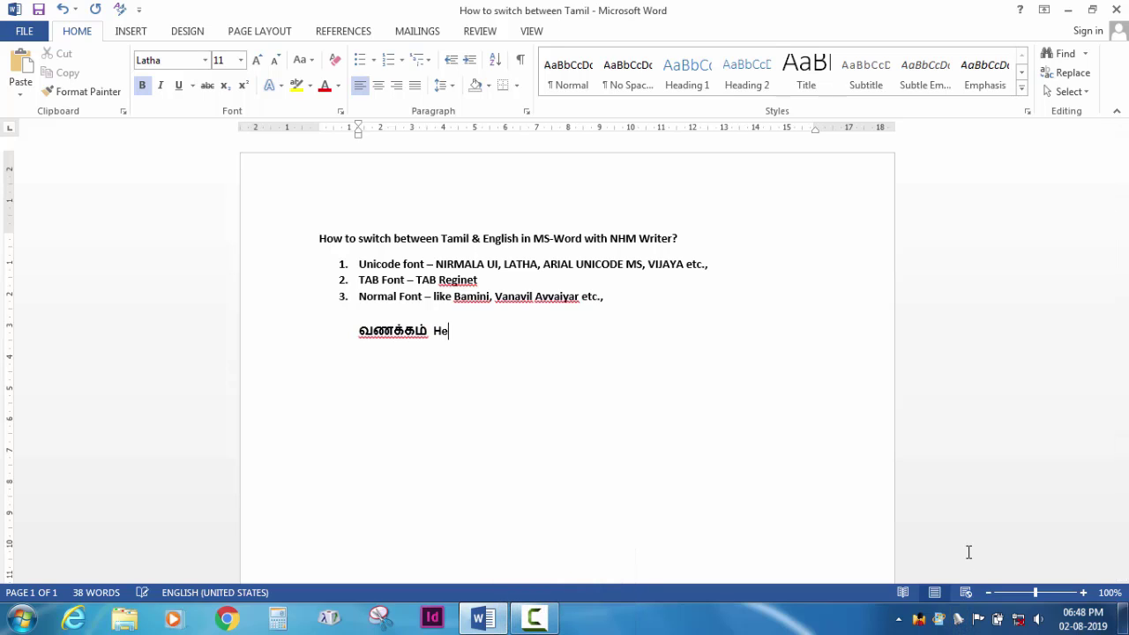
text(llo)
key(F8)
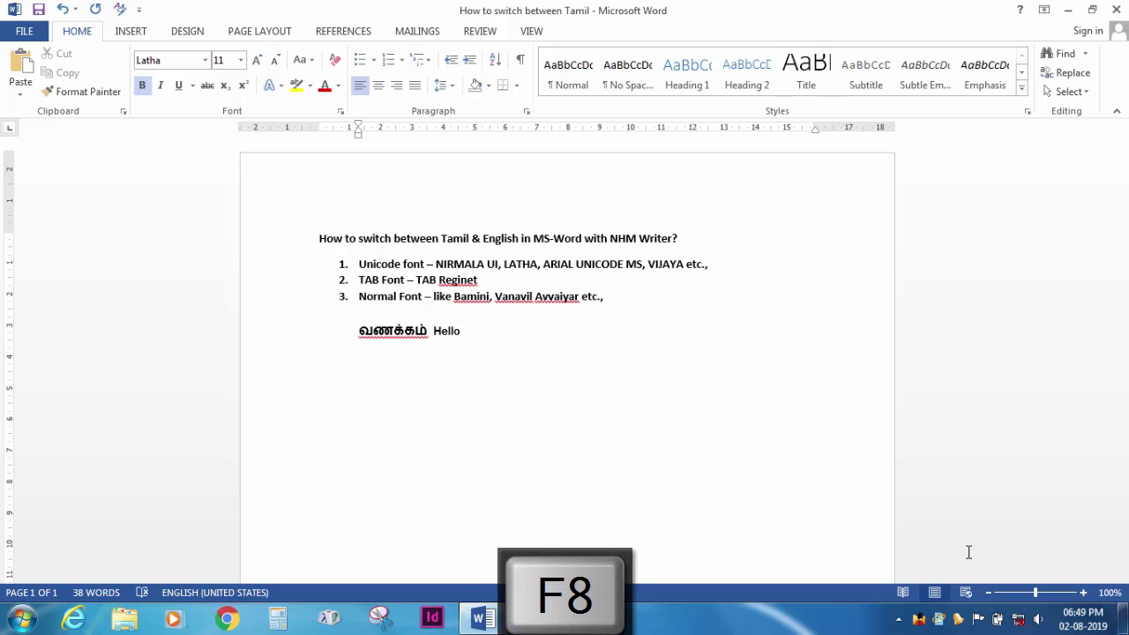
text(வணக்கம்)
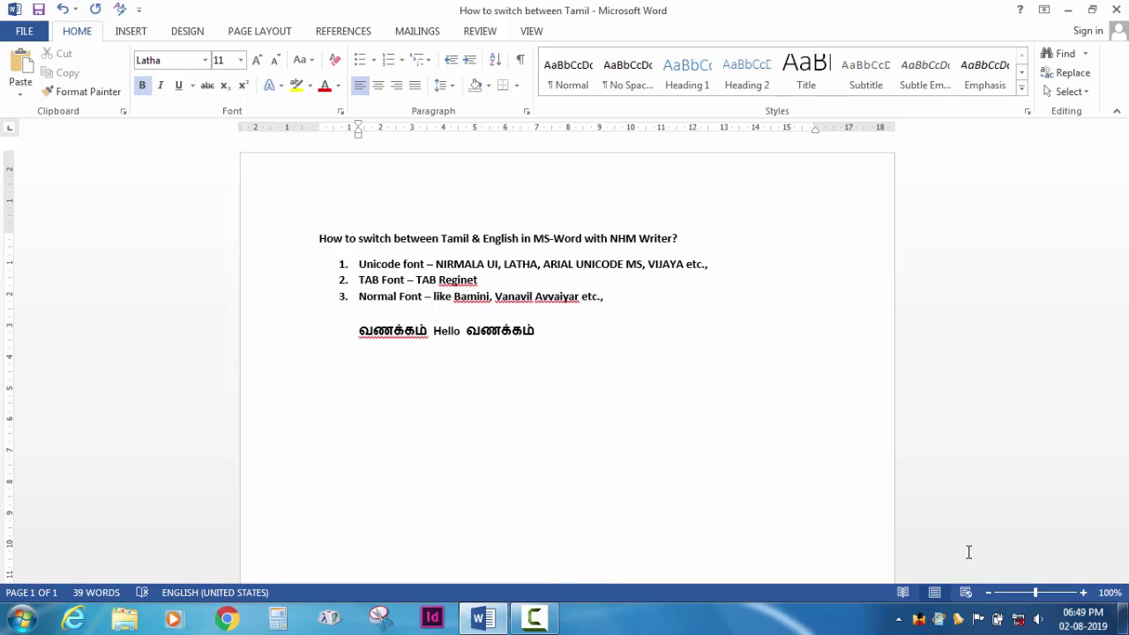
key(Return)
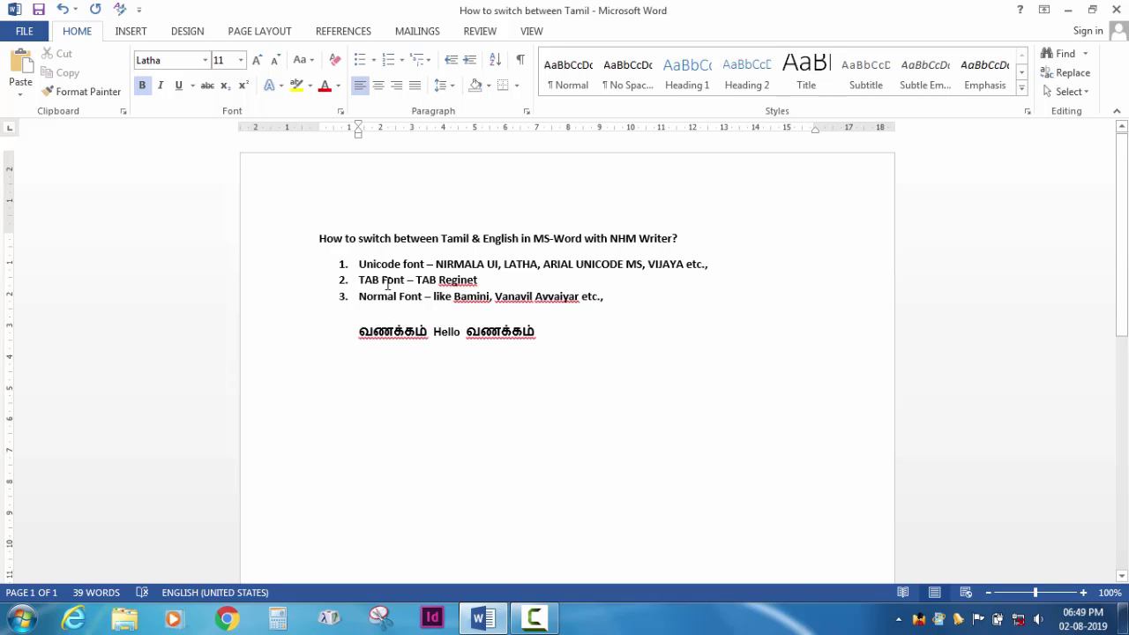
click(328, 617)
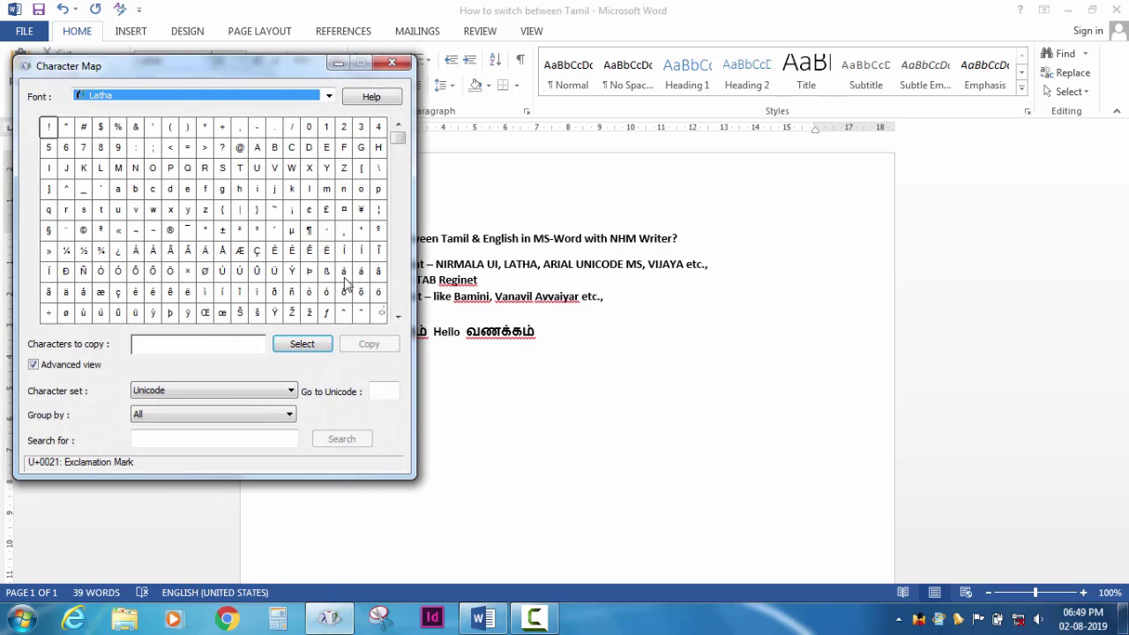
click(327, 97)
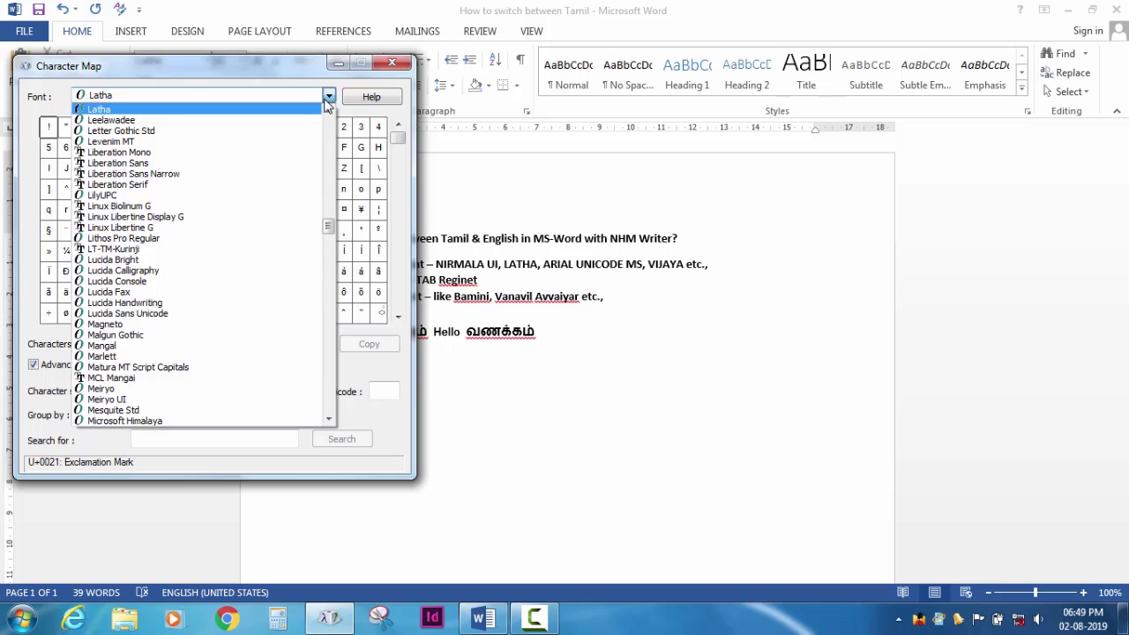
text(TAB)
key(Return)
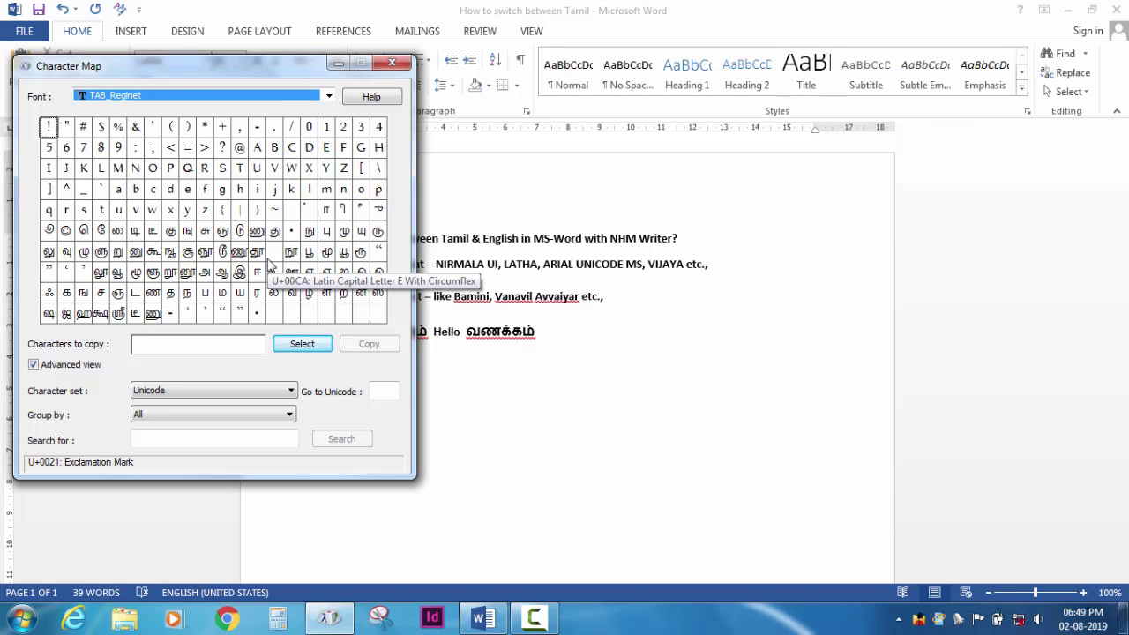
click(338, 64)
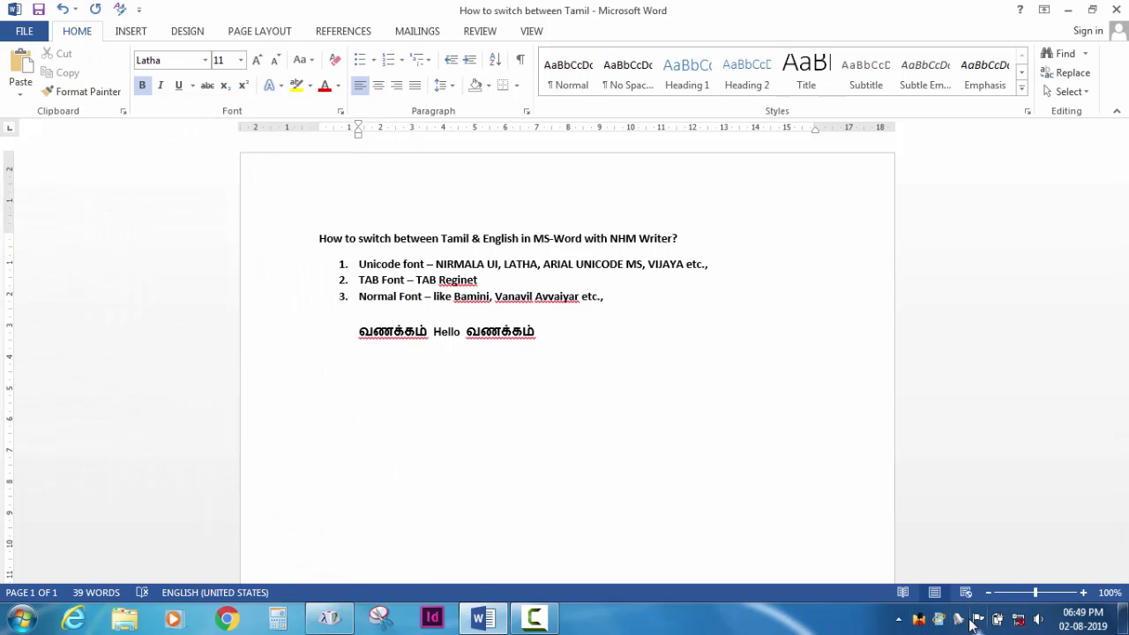
Step: Choose the Tamil OldTypewriter Tab keymap and set the font to TAB_Reginet
click(961, 622)
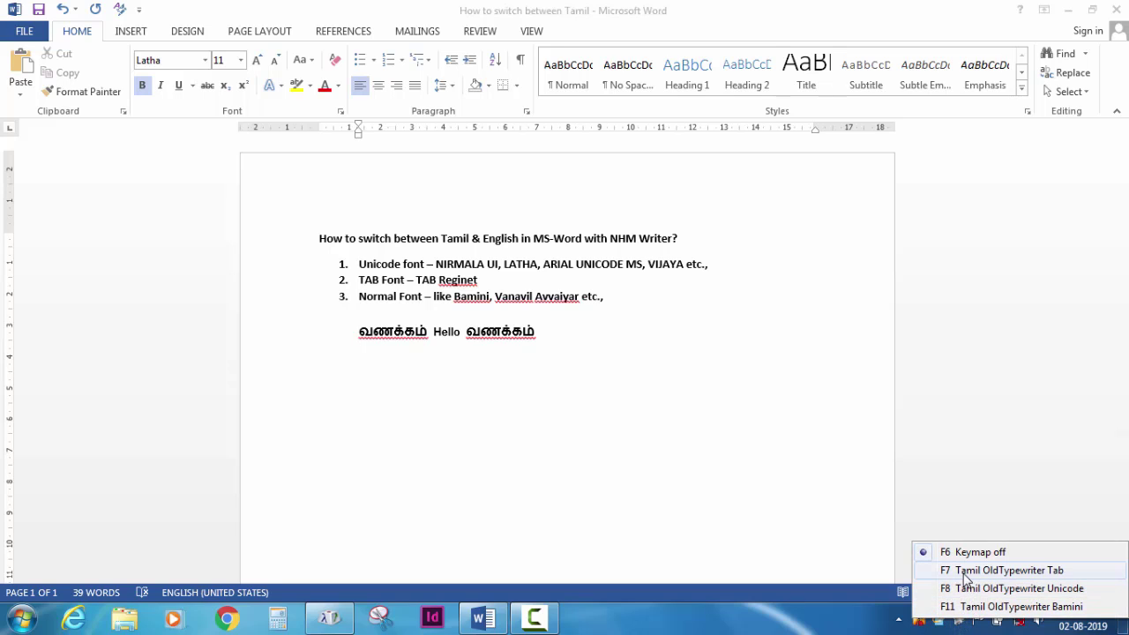
click(344, 393)
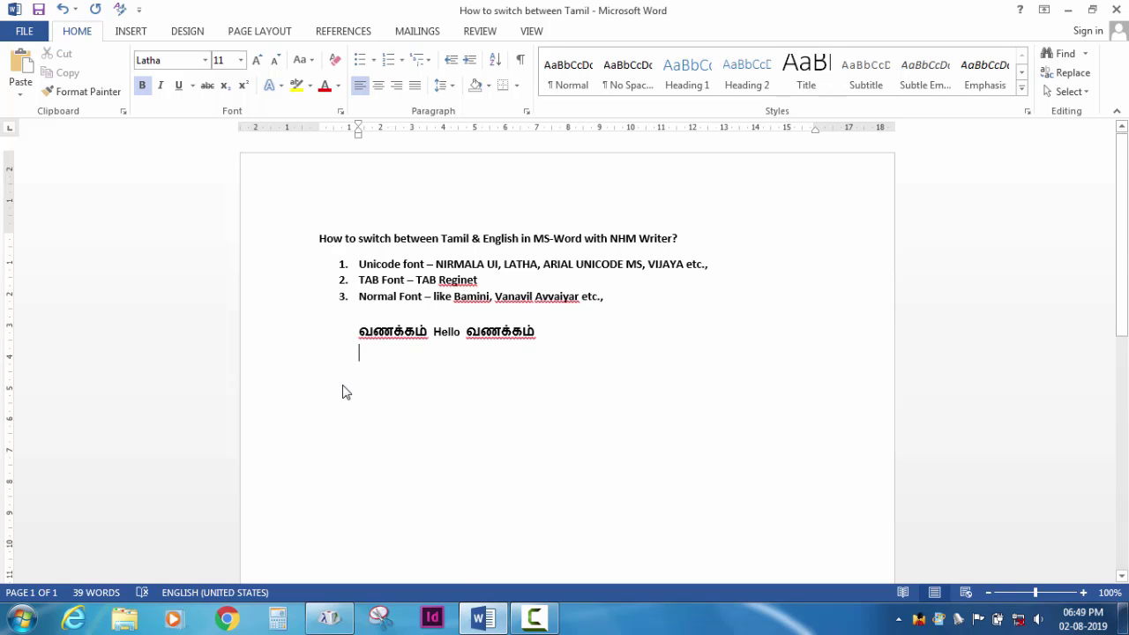
key(ctrl+shift+f)
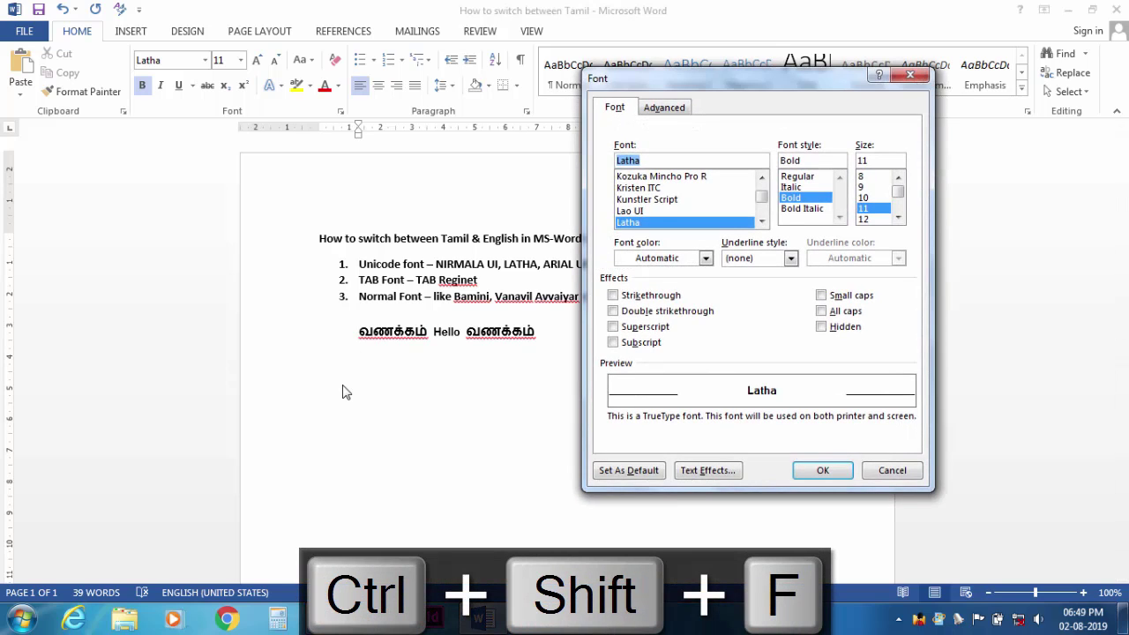
text(tab)
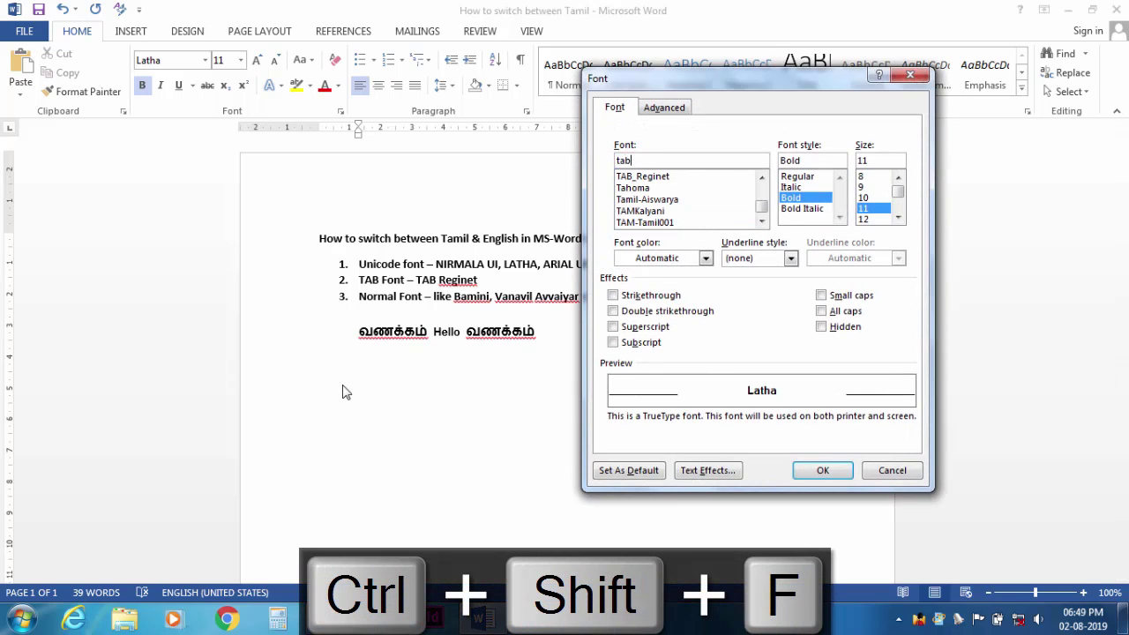
key(Down)
key(Return)
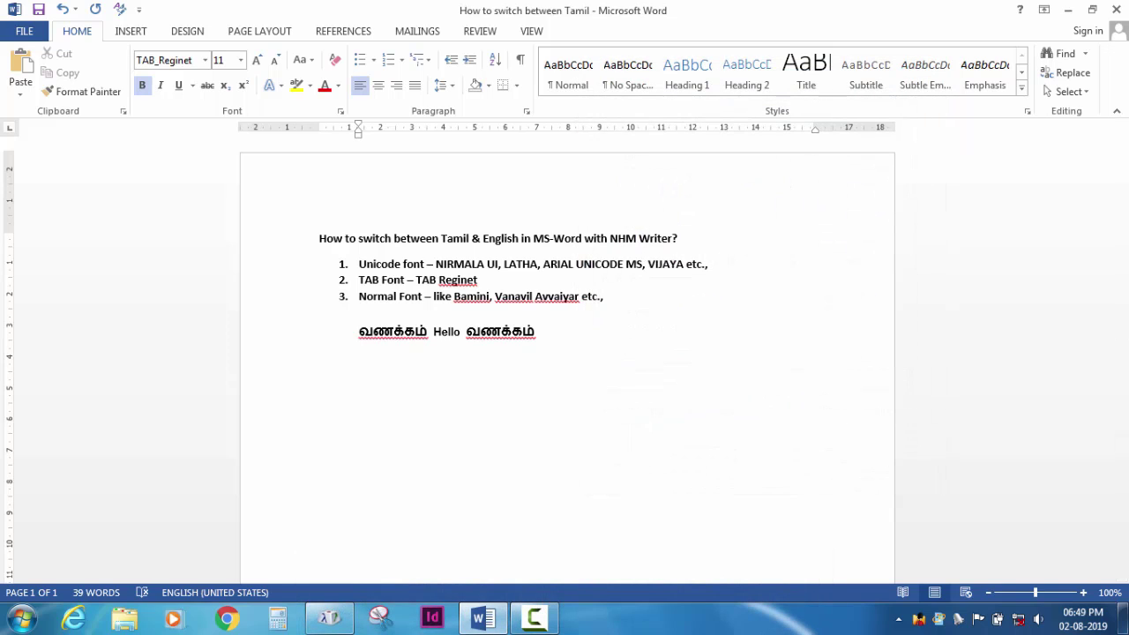
Step: Type வணக்கம் in TAB_Reginet on the empty line using the F7 Tab keymap
click(959, 621)
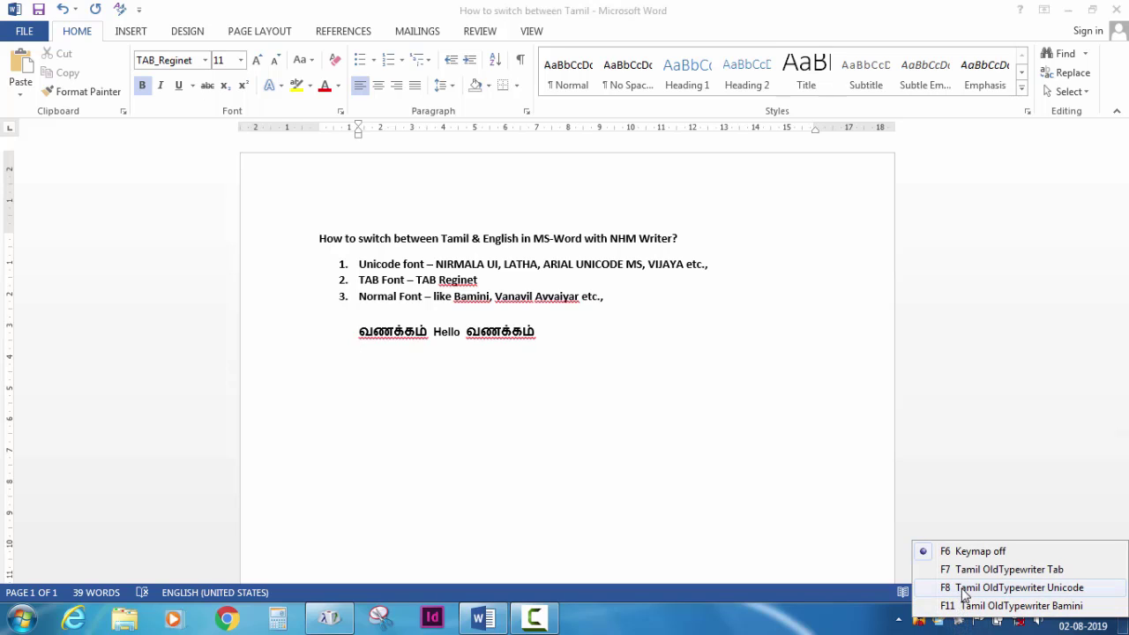
click(433, 394)
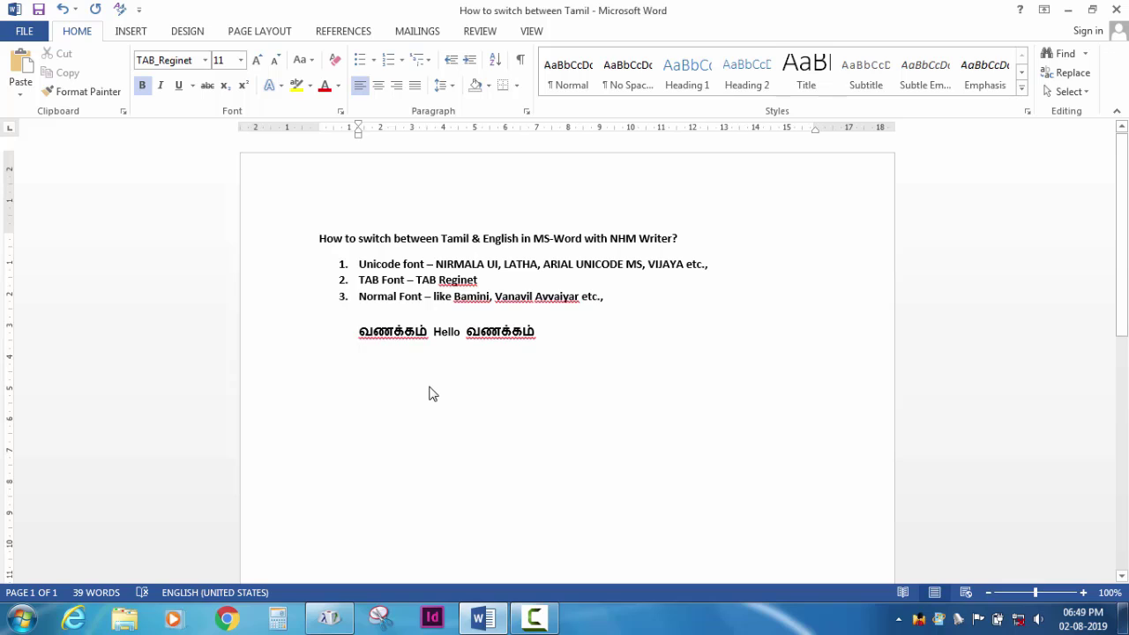
key(F7)
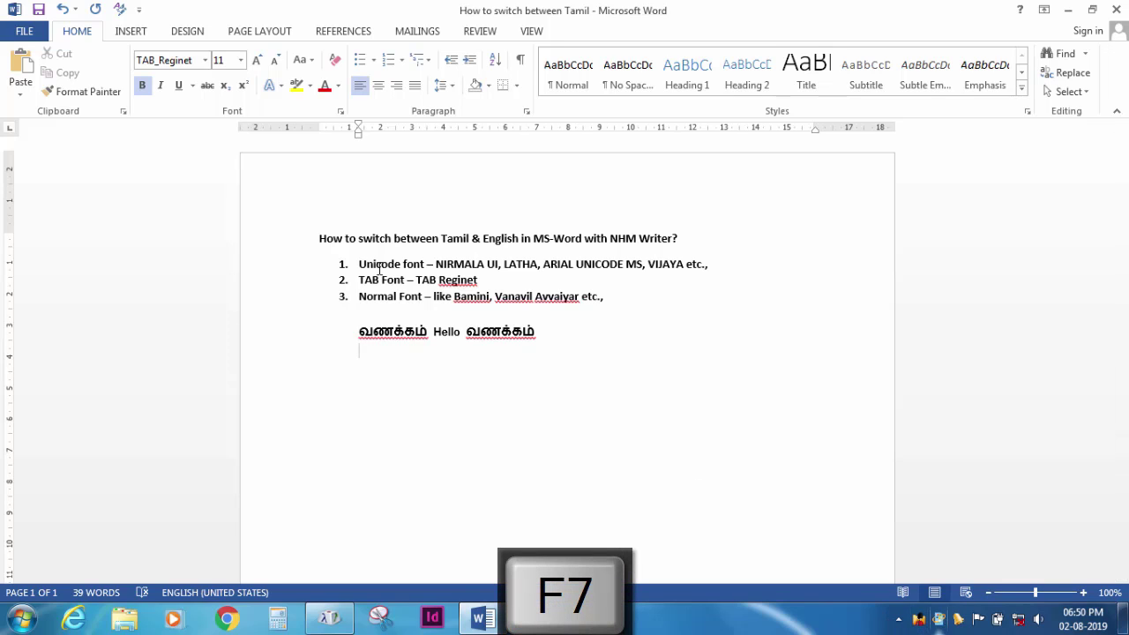
text(வணக்க)
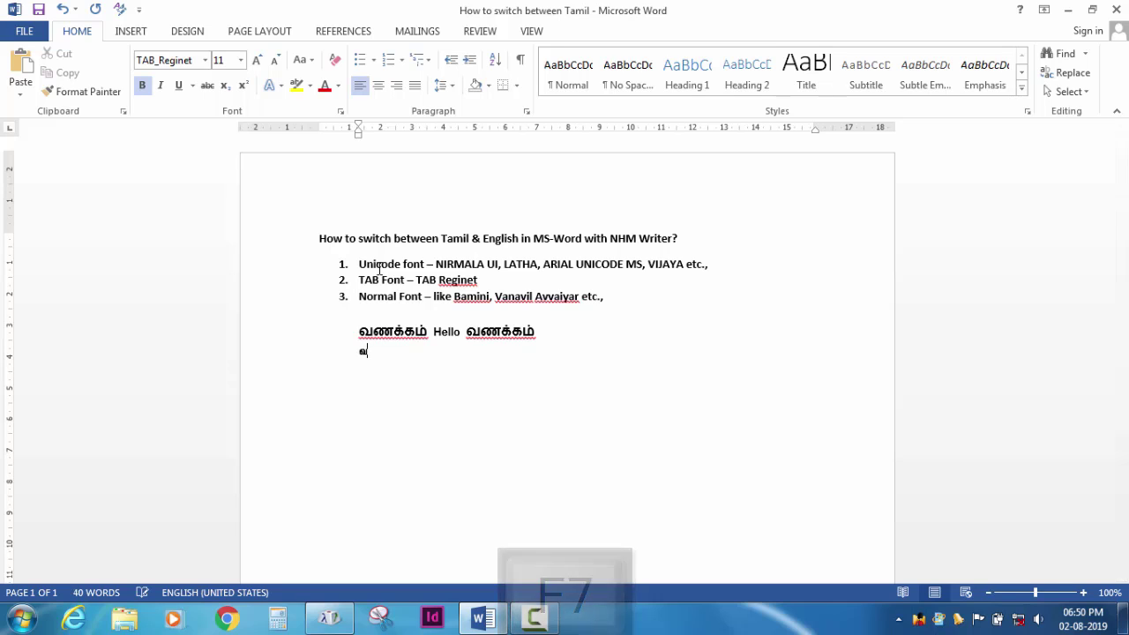
key(BackSpace)
key(BackSpace)
key(BackSpace)
key(BackSpace)
key(BackSpace)
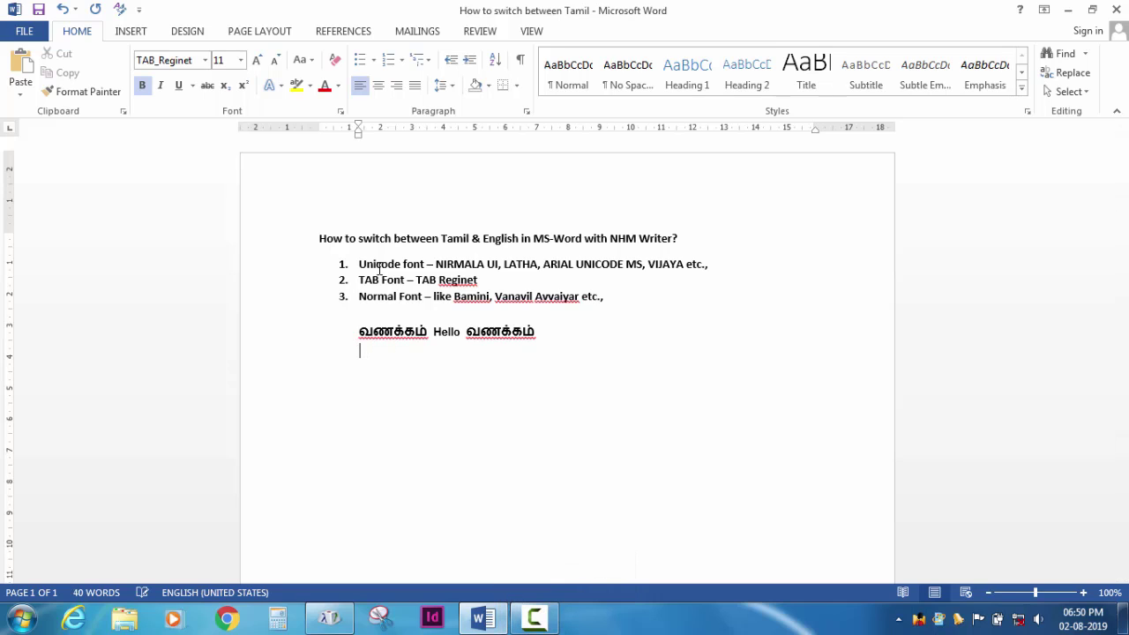
text(வண)
text(க்க)
text(ம்)
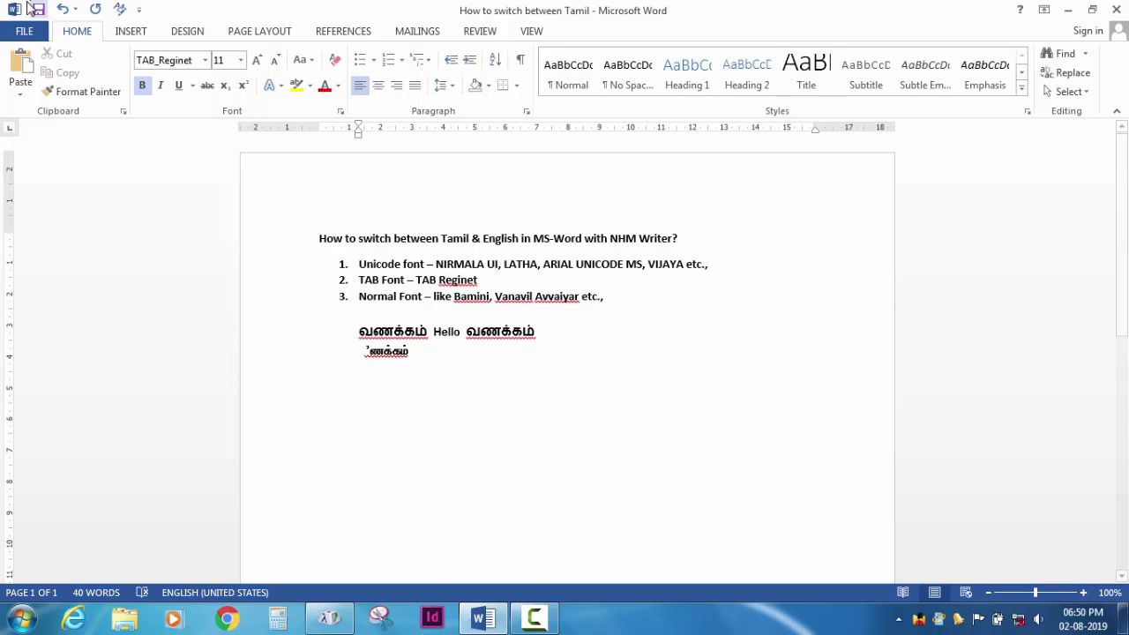
click(24, 31)
click(47, 404)
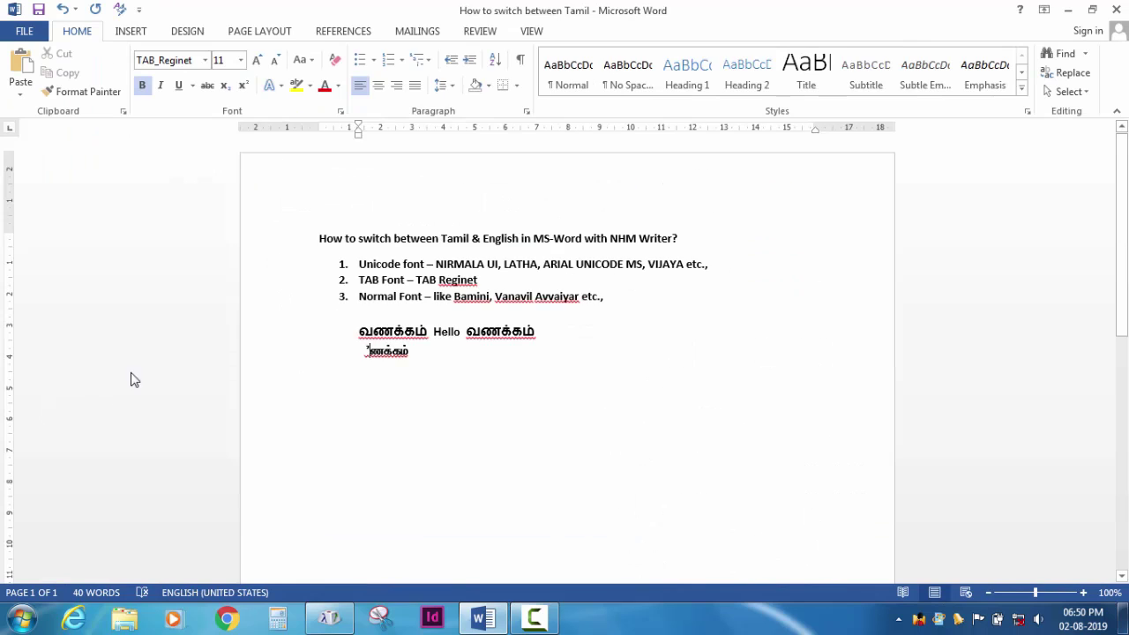
Step: In AutoCorrect, stop correcting two initial capitals and capitalising sentence starts
click(298, 109)
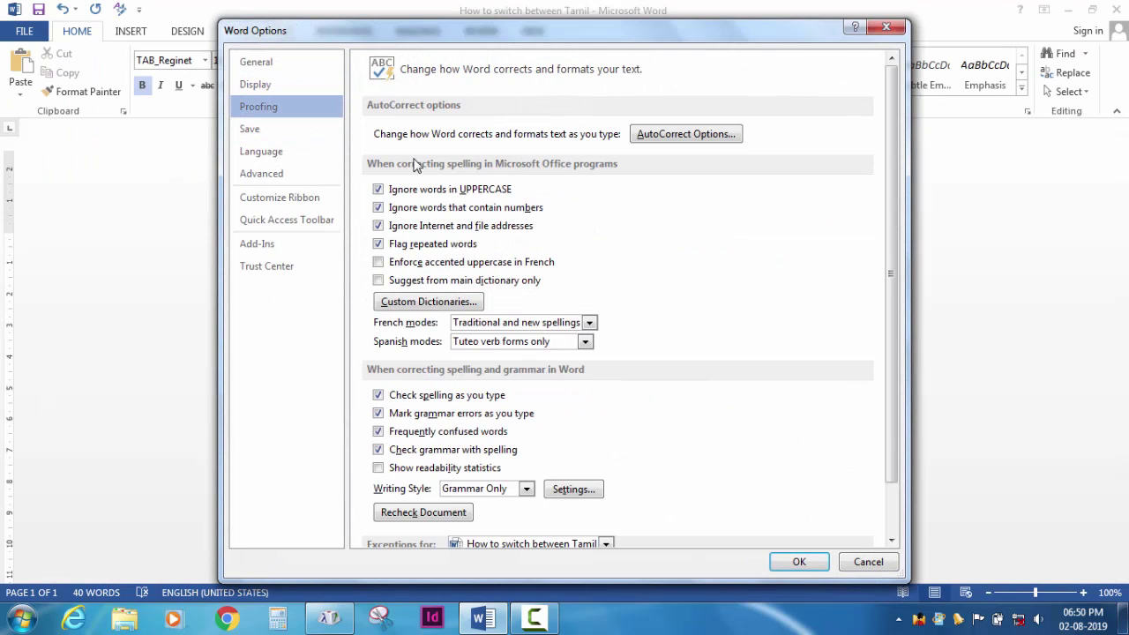
click(633, 138)
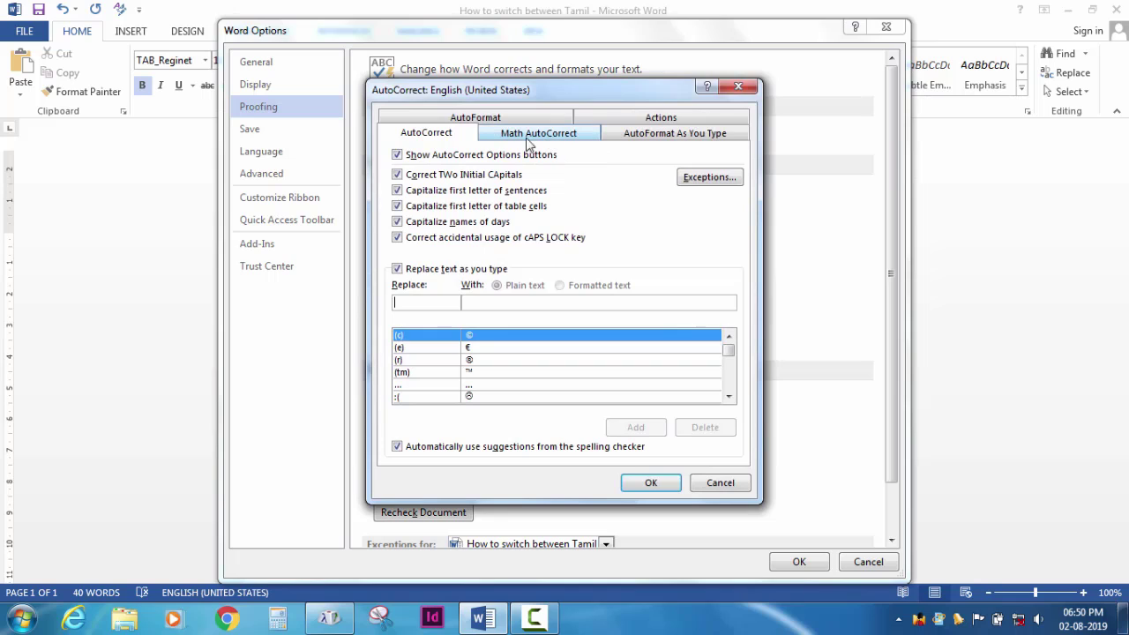
click(430, 175)
click(429, 193)
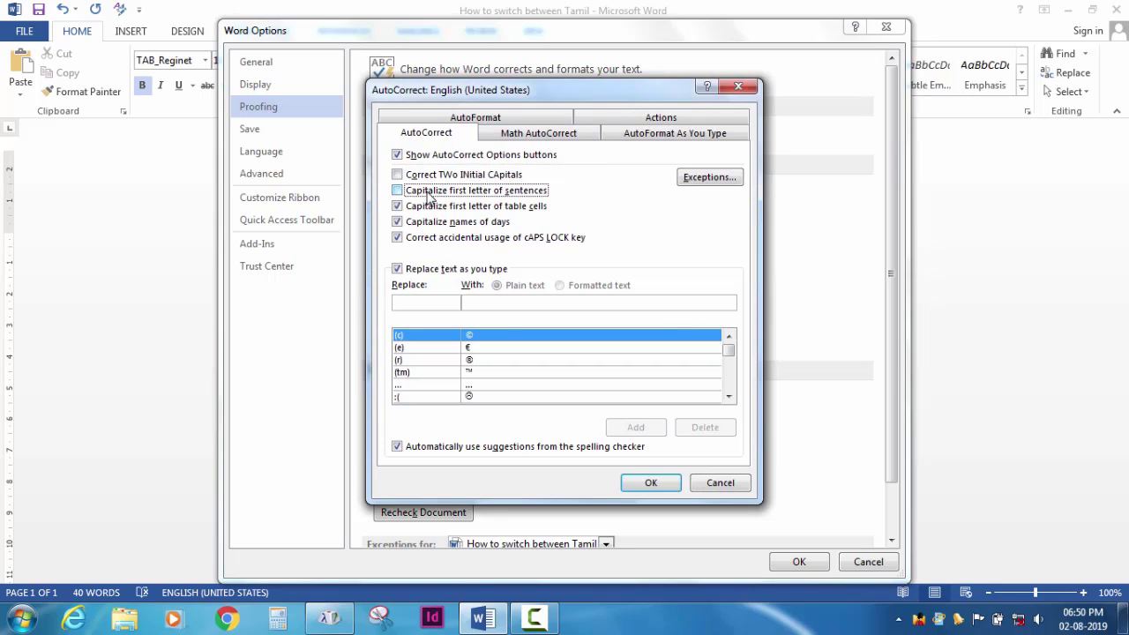
Step: Disable smart quotes, fraction and ordinal replacement in AutoFormat As You Type, then confirm
click(638, 138)
click(454, 173)
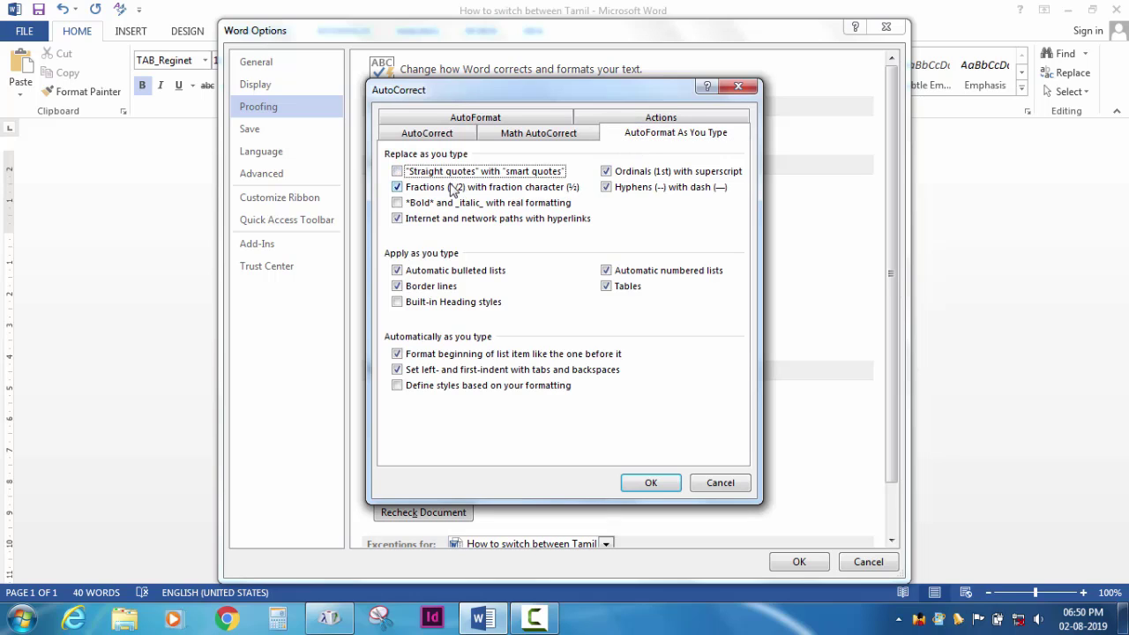
click(452, 188)
click(606, 172)
click(532, 133)
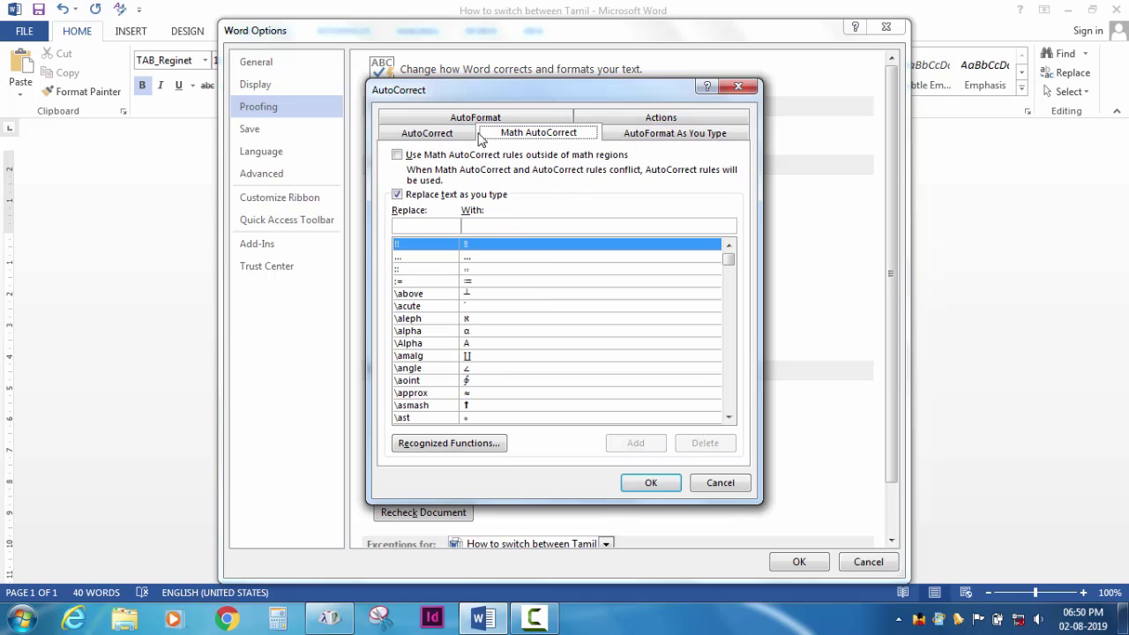
click(474, 133)
click(476, 119)
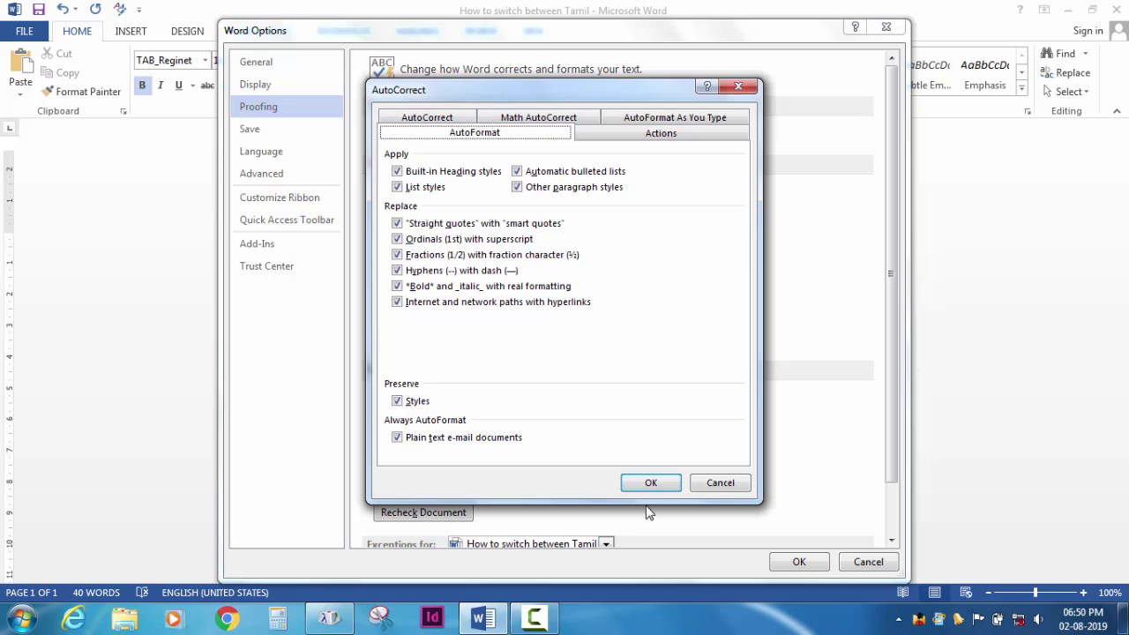
click(663, 485)
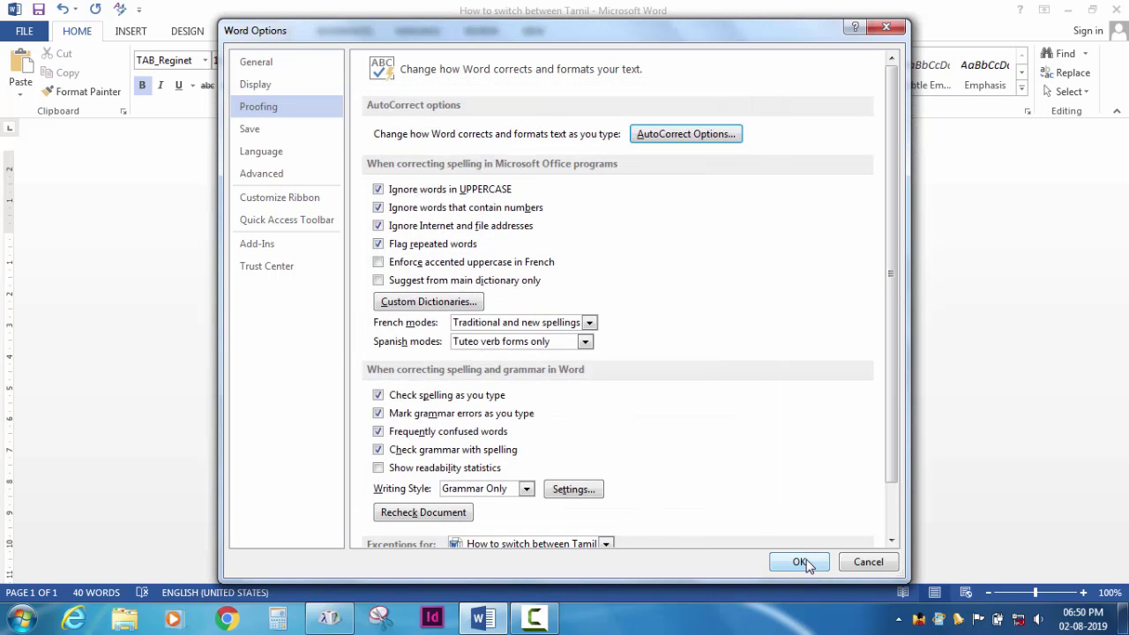
click(800, 562)
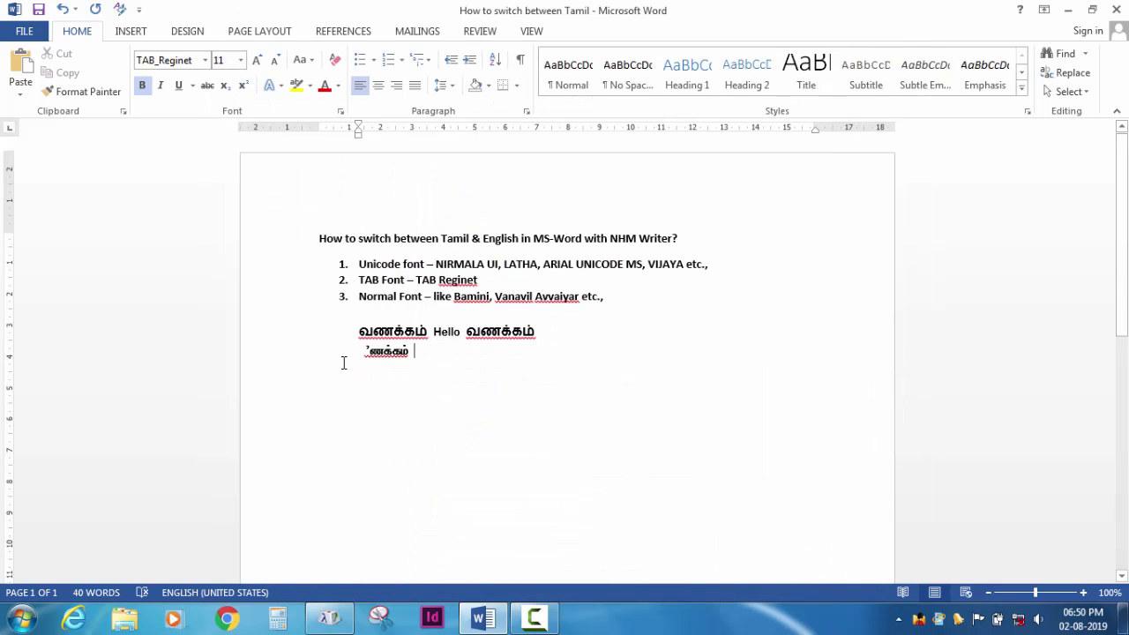
Step: Replace the garbled word with 'வணக்கம் Hello வணக்கம்', toggling English on and off with F7
double_click(343, 361)
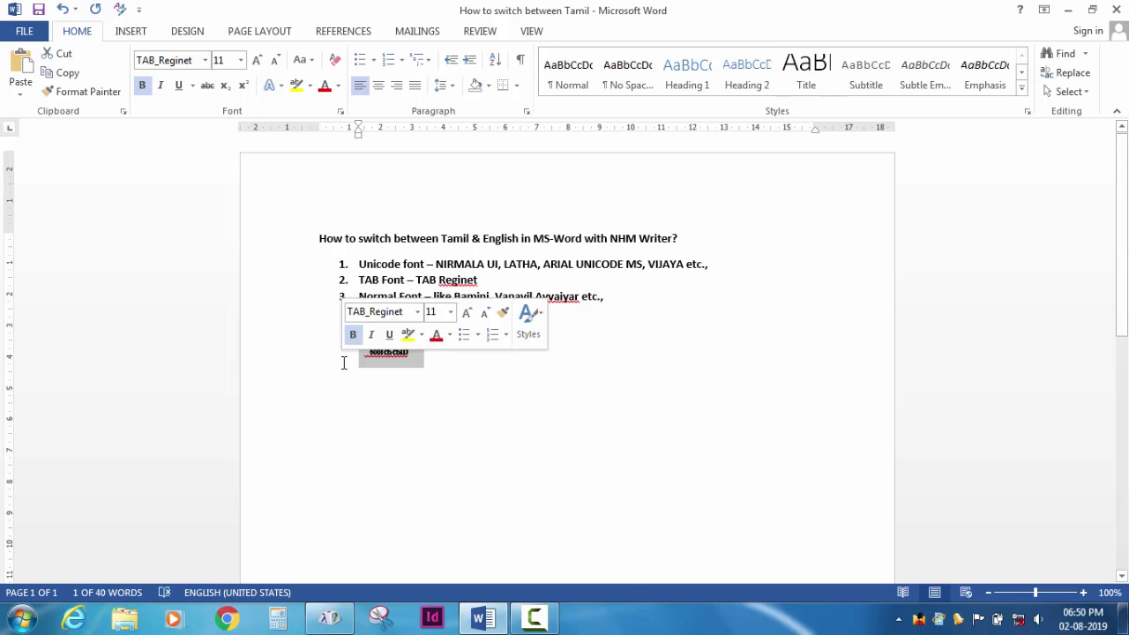
text(வணக்)
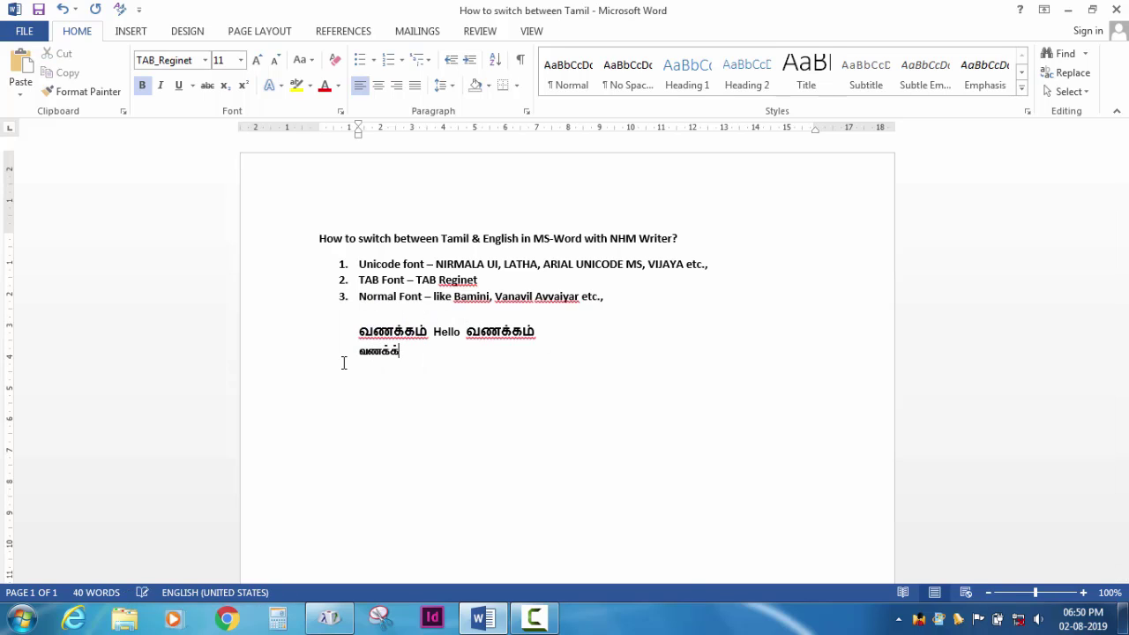
text(கம்)
key(F7)
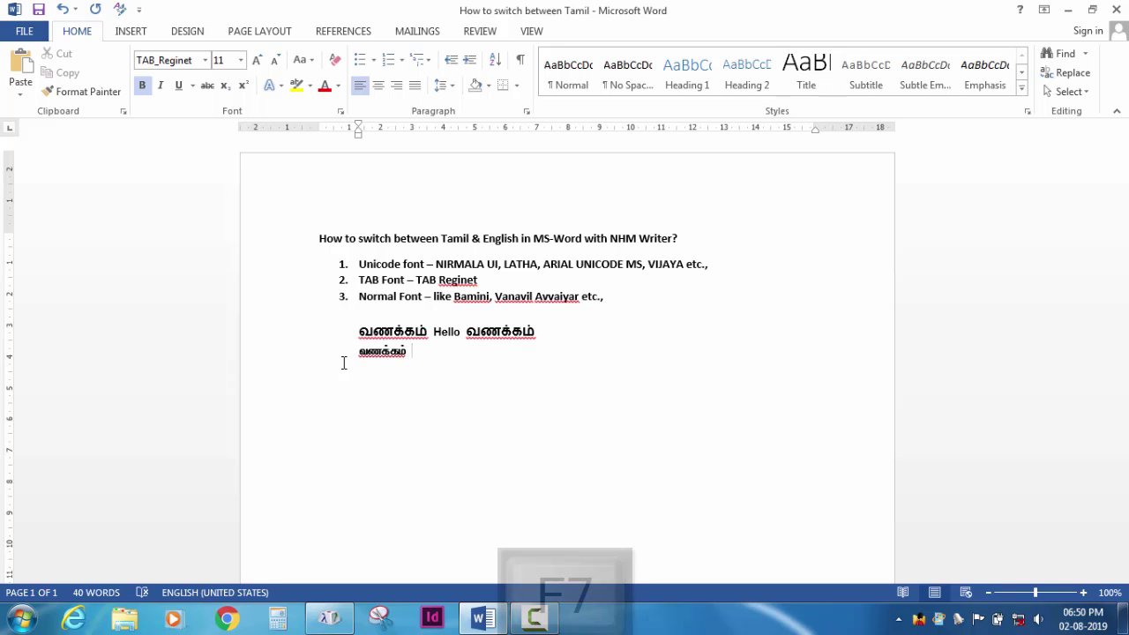
text(Hello)
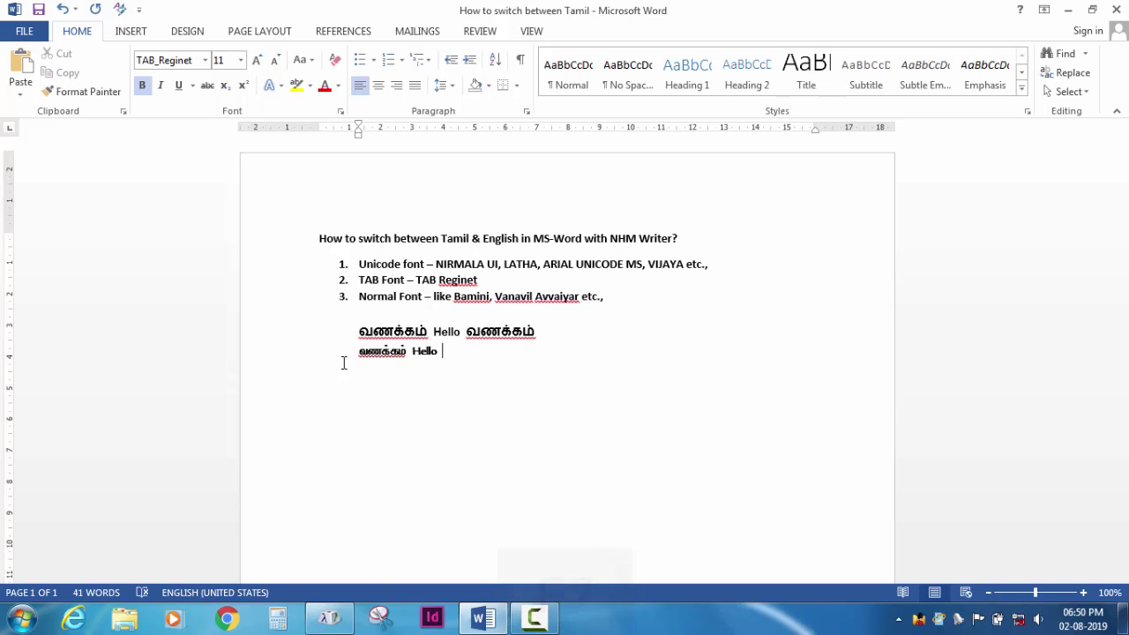
key(F7)
text(வணக்கம்)
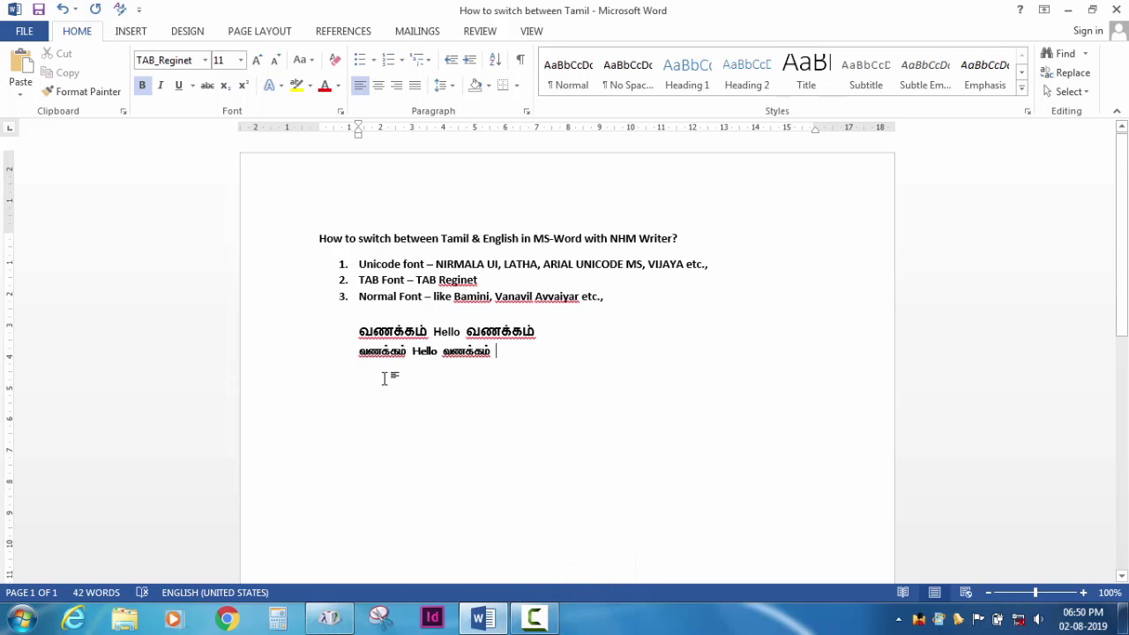
click(957, 620)
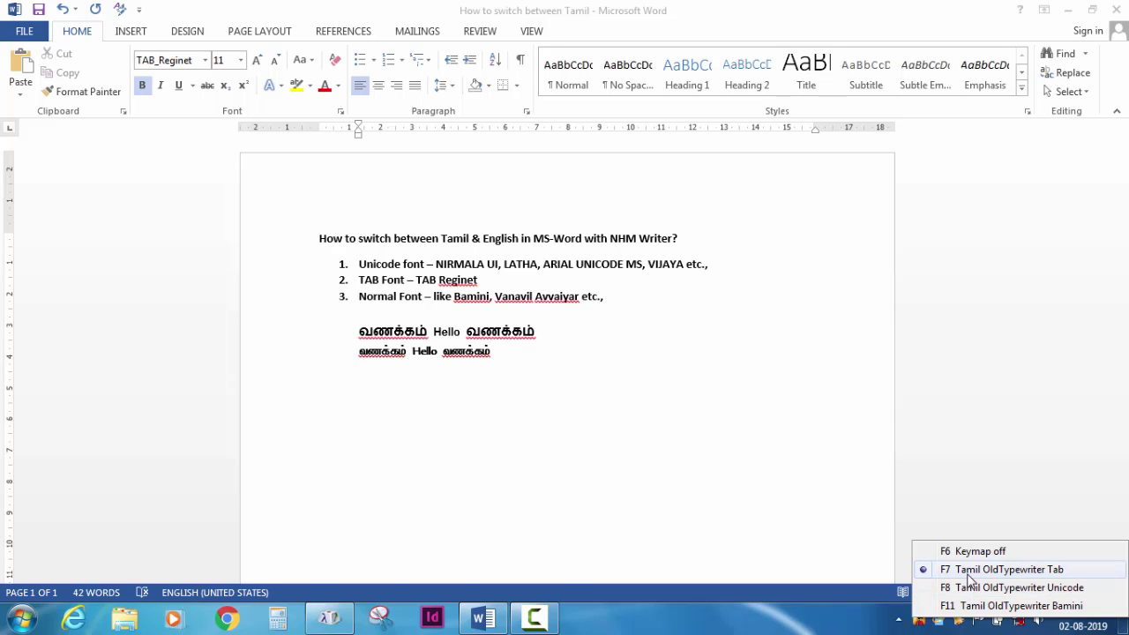
click(532, 369)
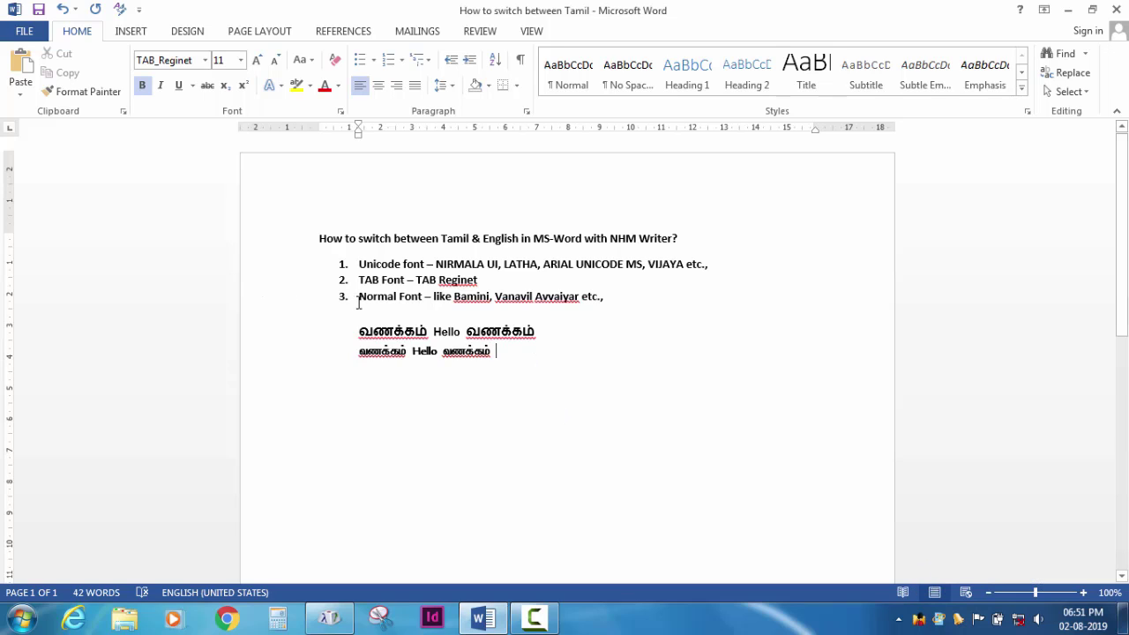
Step: Select list item 3 and switch Character Map's displayed font to Bamini
drag(359, 297, 610, 297)
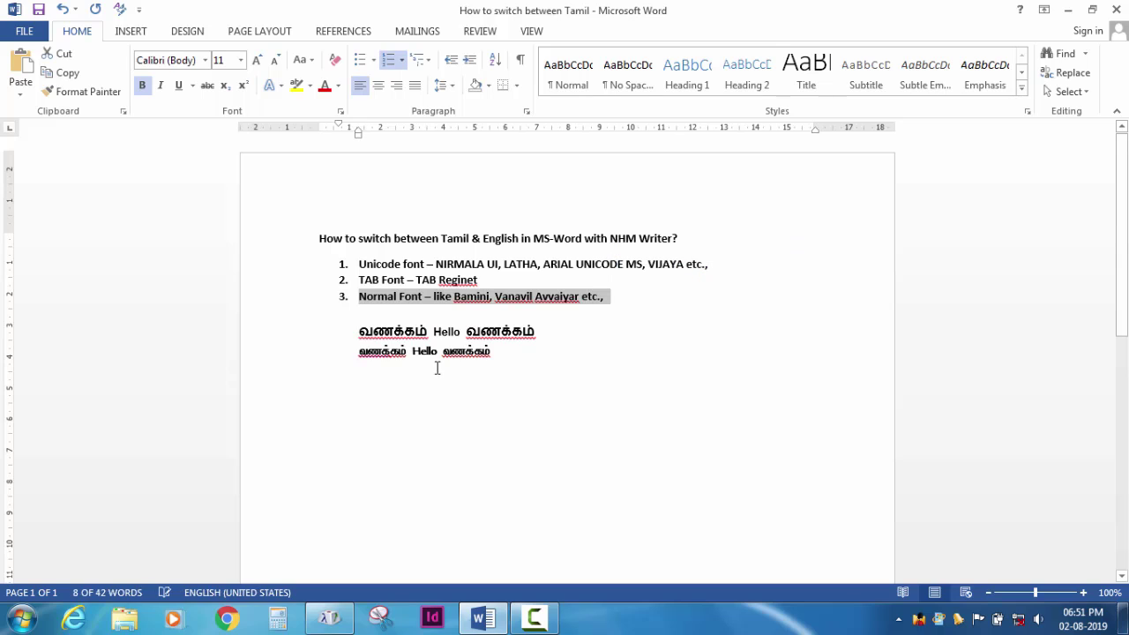
click(338, 620)
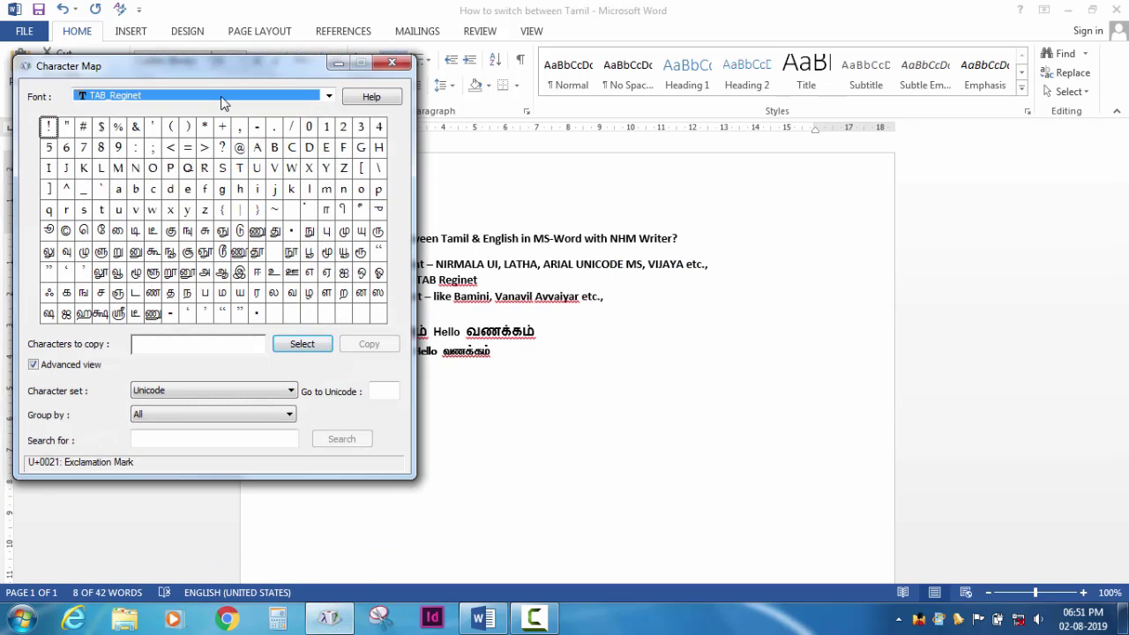
click(221, 96)
key(b)
key(Return)
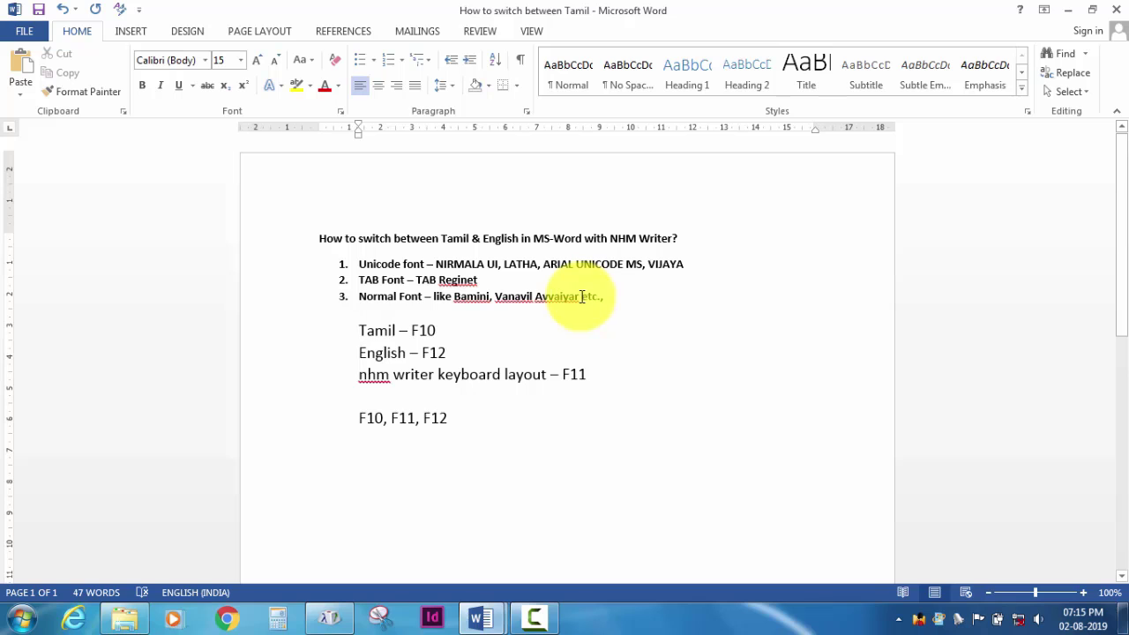
Step: Move Character Map aside and close it, then dismiss NHM Writer's keymap menu
click(321, 608)
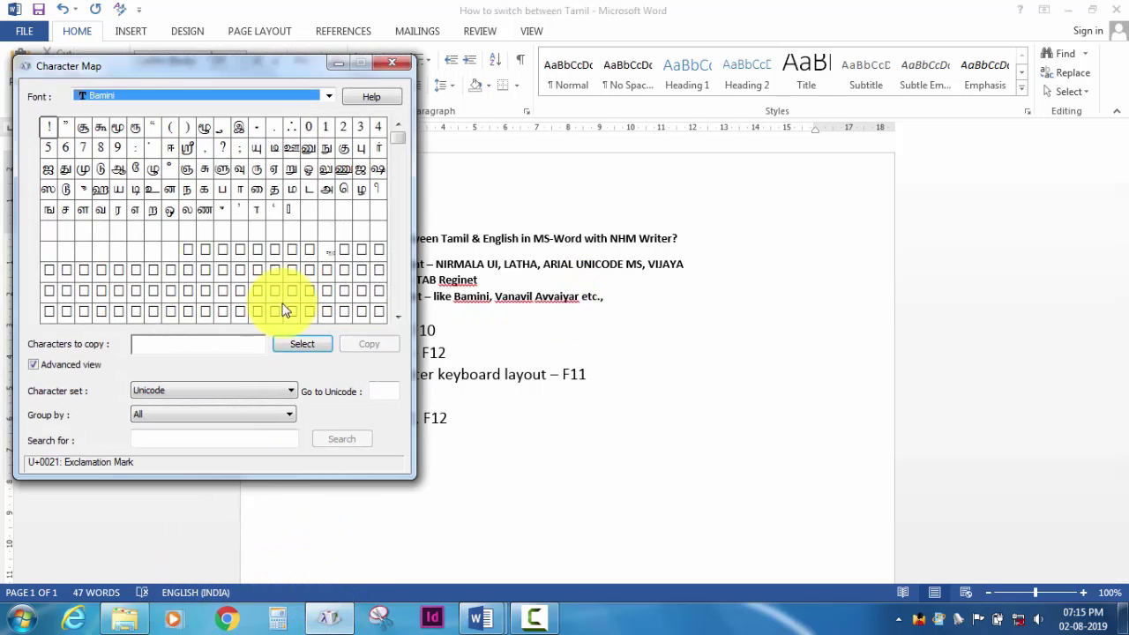
drag(274, 80, 366, 133)
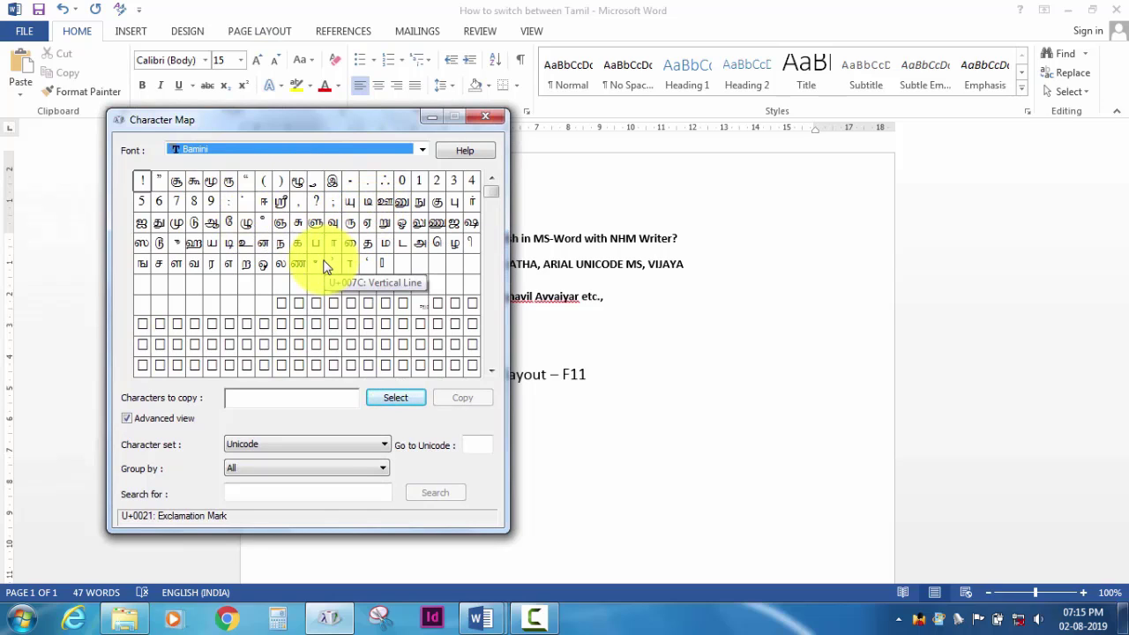
click(481, 120)
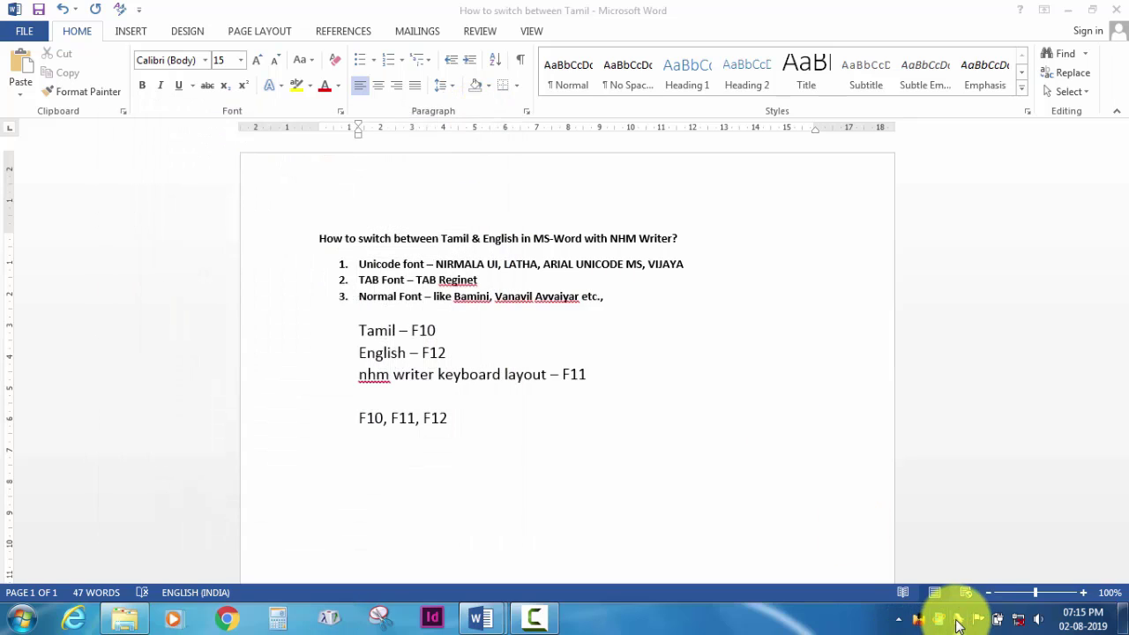
click(959, 622)
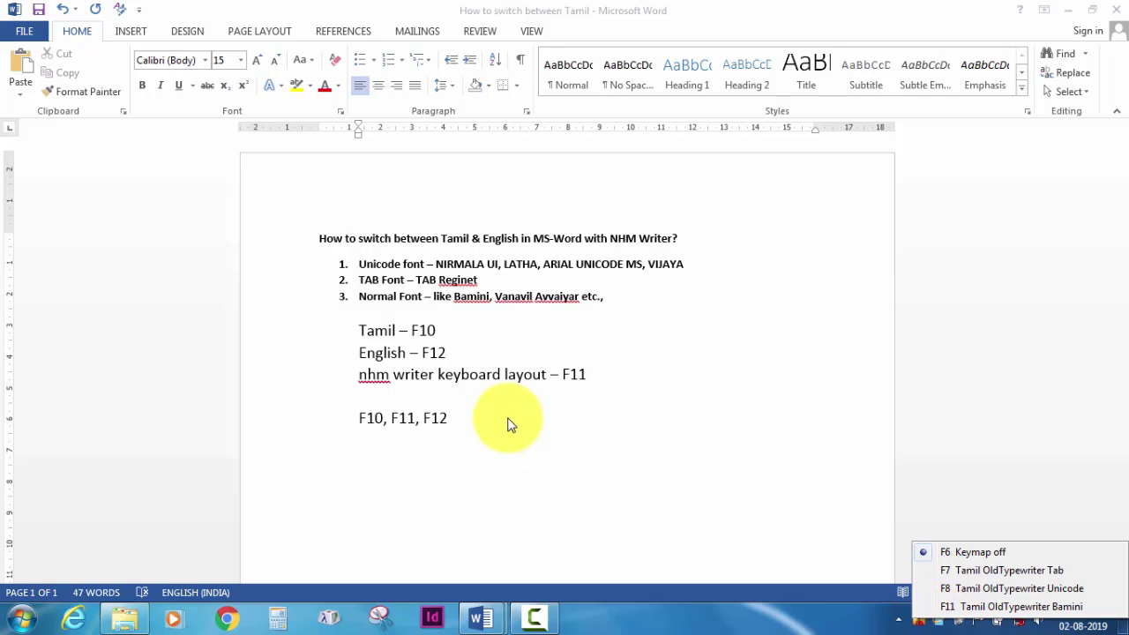
click(929, 609)
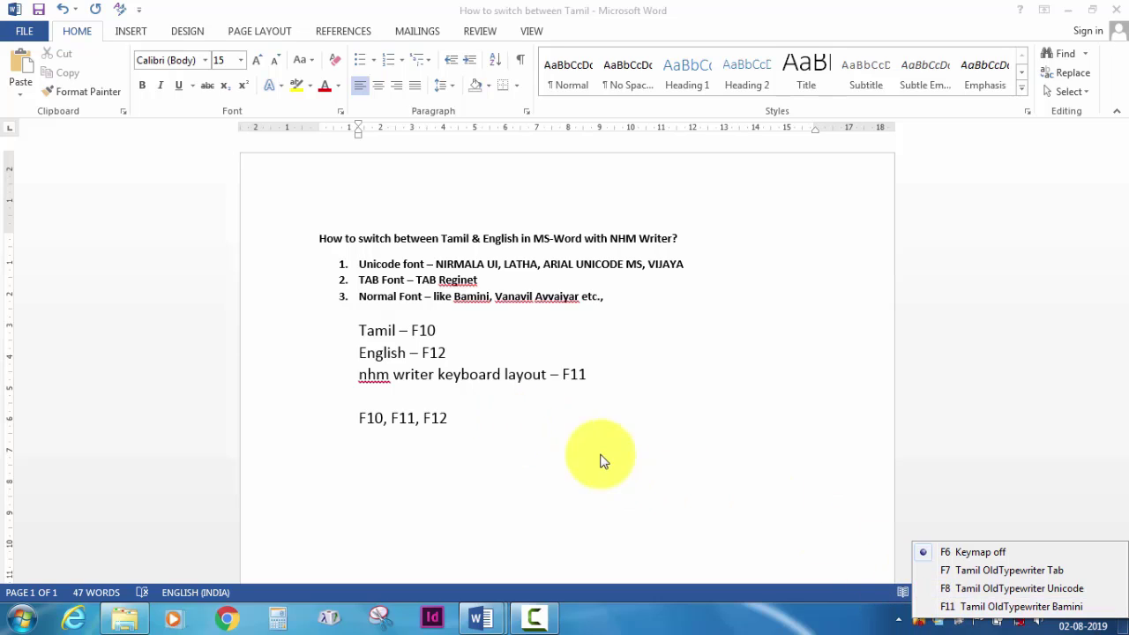
click(513, 404)
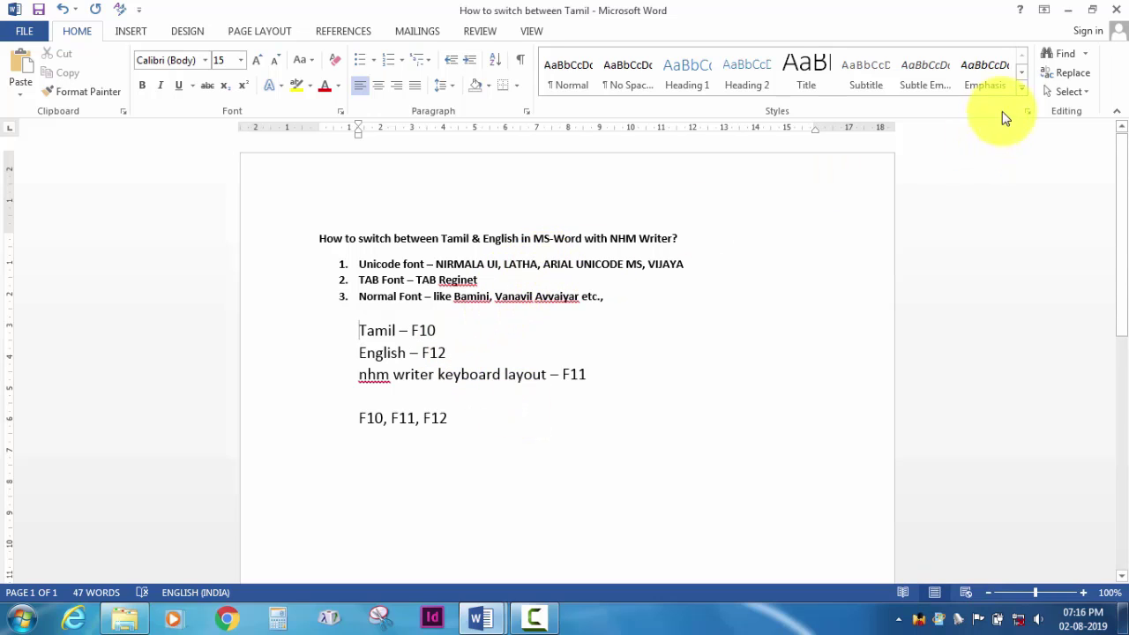
Step: Start a new style named English from the Styles gallery and make it a character style
click(1020, 89)
key(Escape)
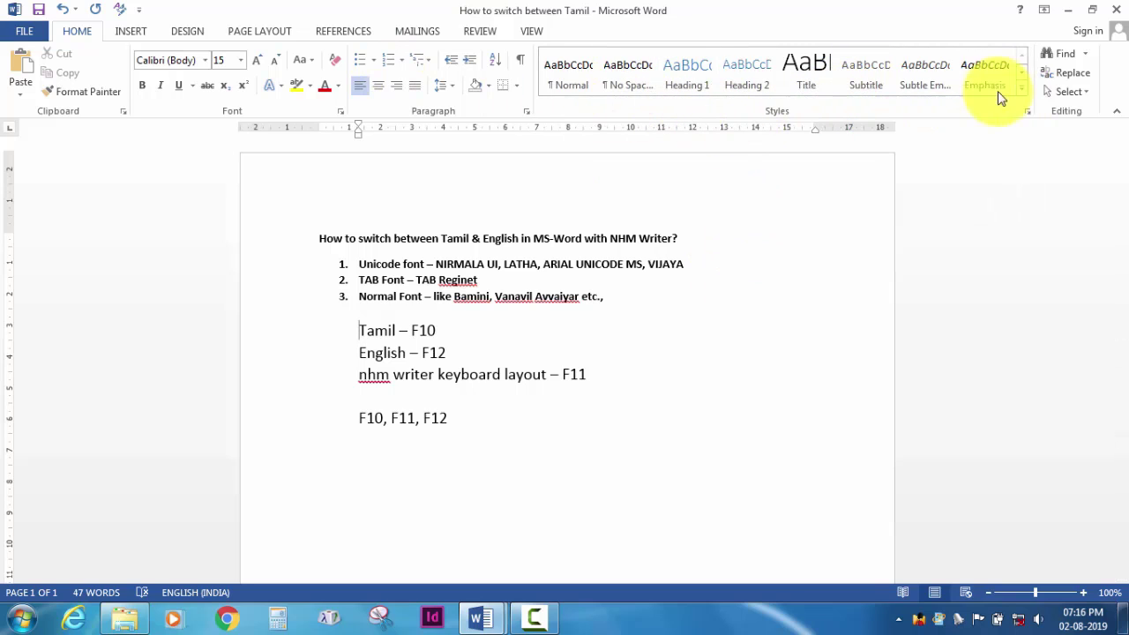
click(1022, 89)
click(594, 151)
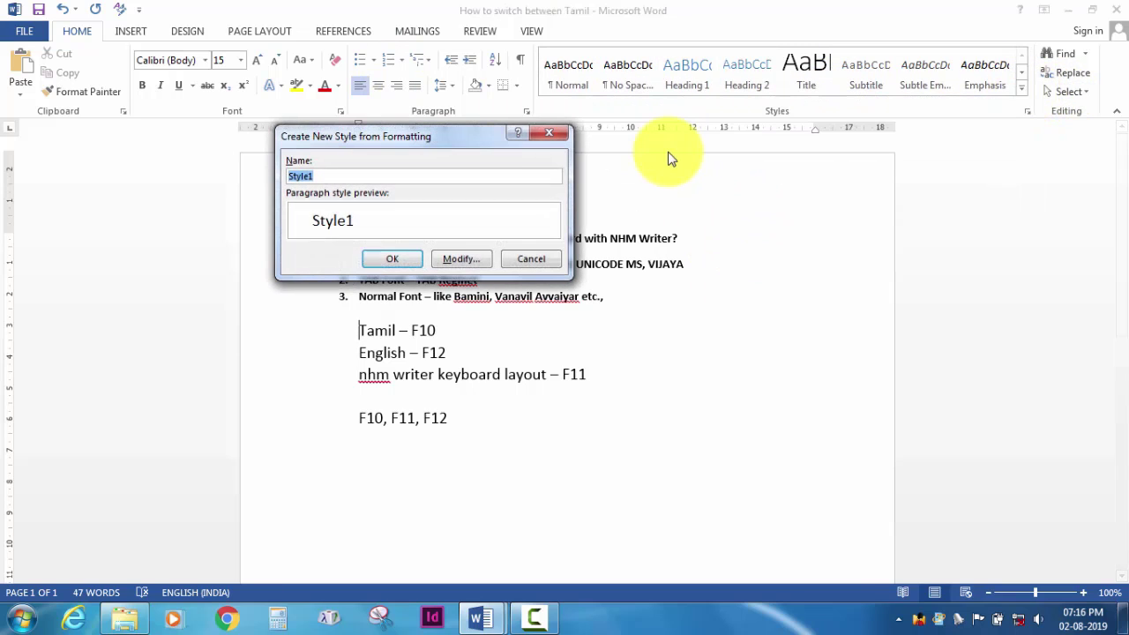
text(English)
click(461, 258)
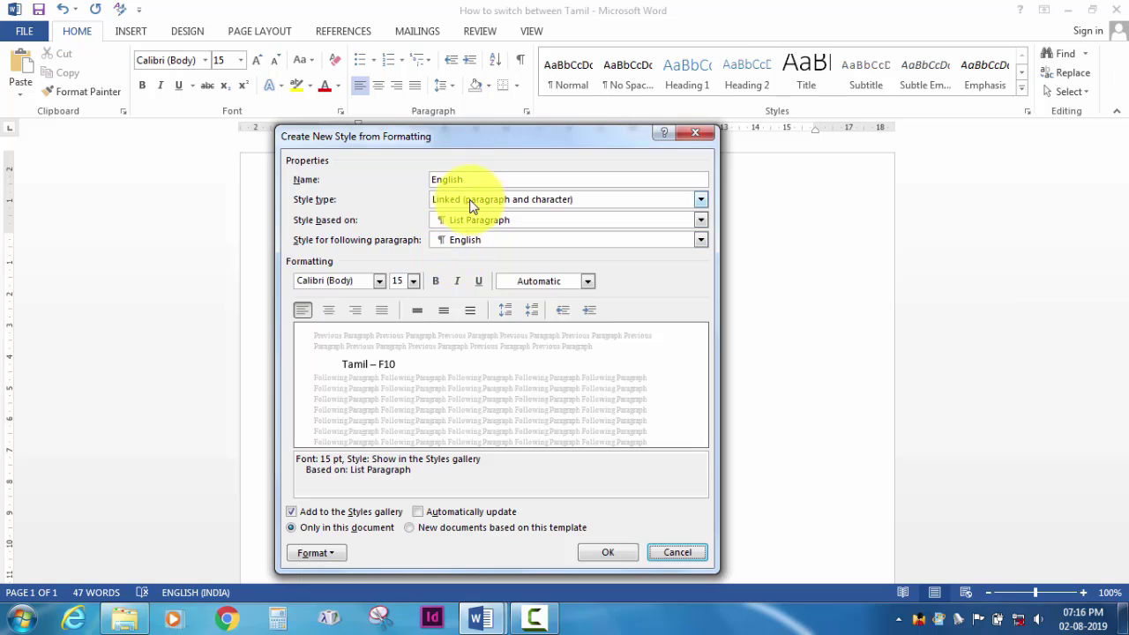
click(472, 201)
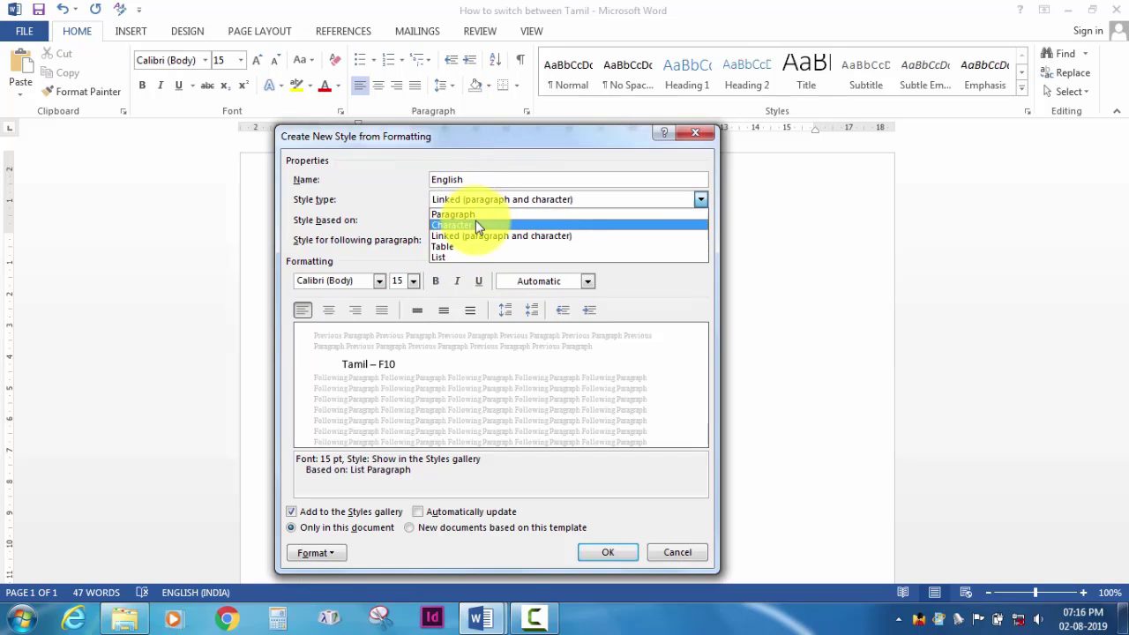
click(476, 221)
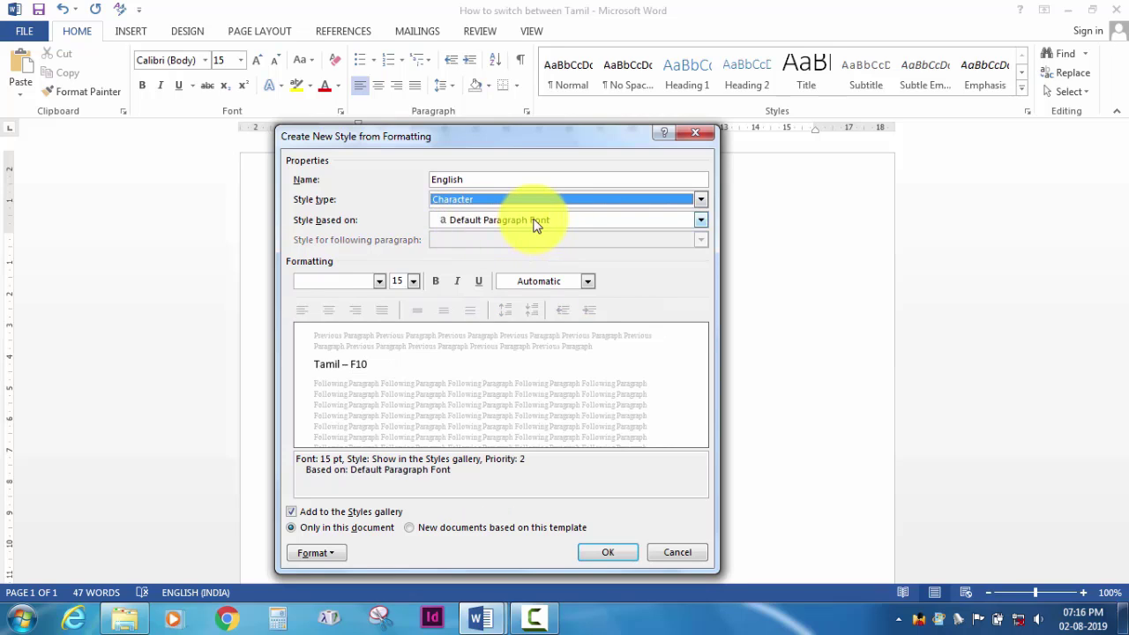
Step: Set the English style to Times New Roman 14 pt for new documents and open its shortcut-key settings
click(353, 280)
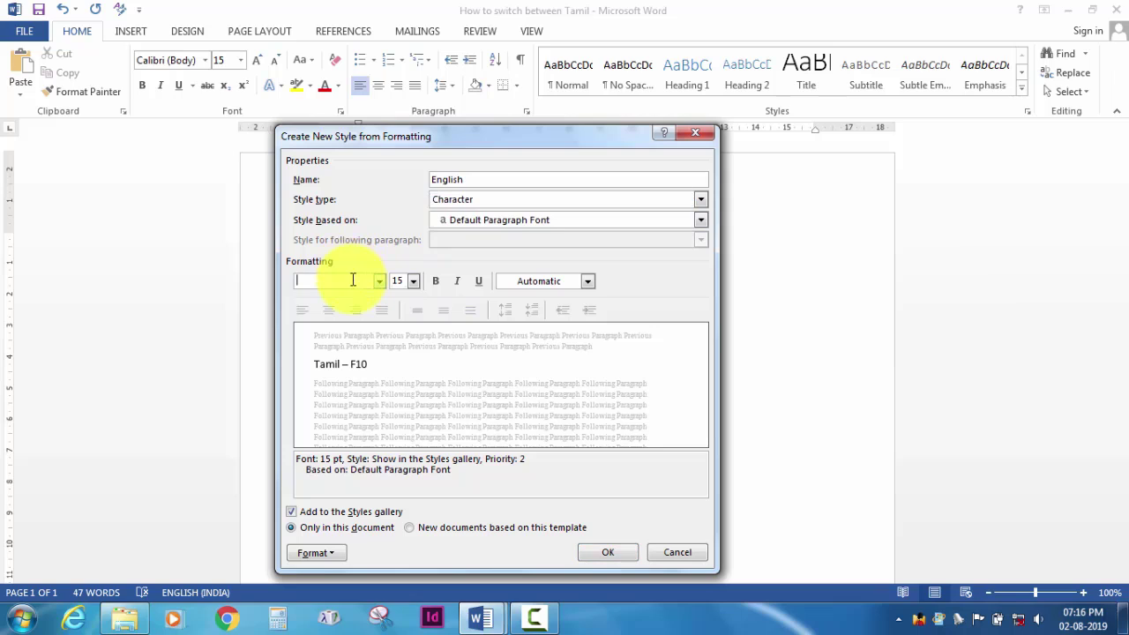
text(Times New Roman)
click(402, 282)
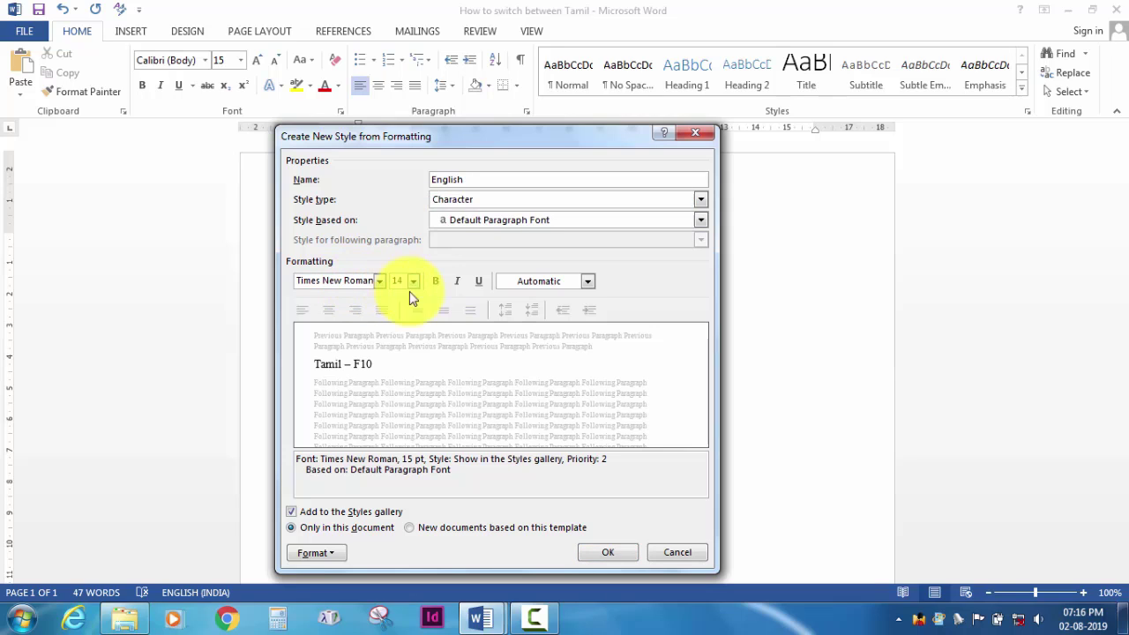
click(413, 529)
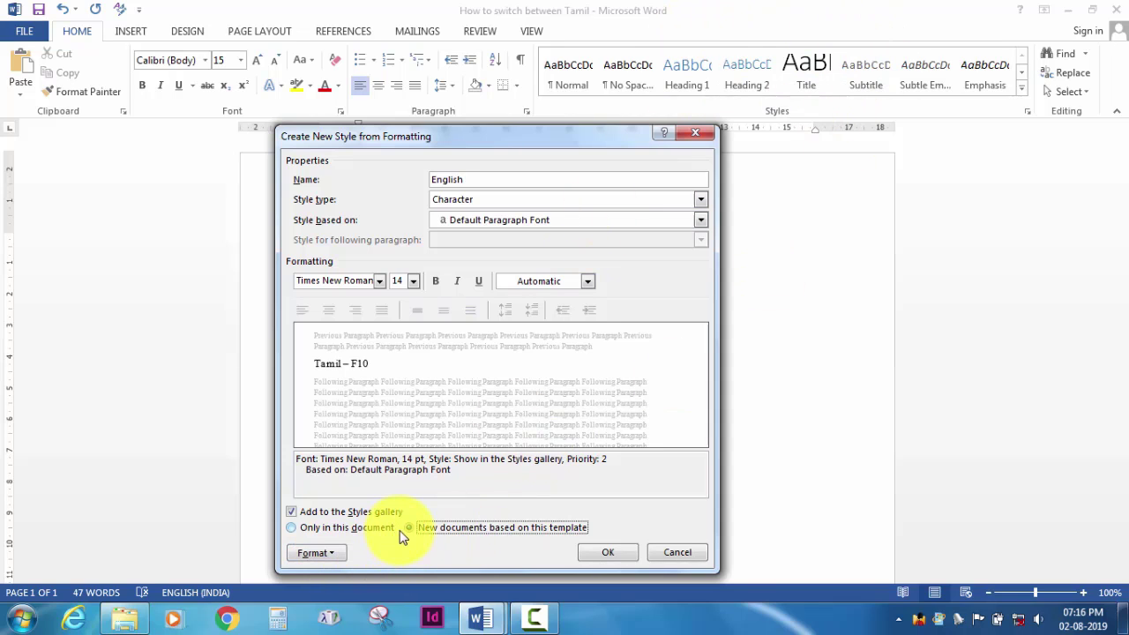
click(334, 553)
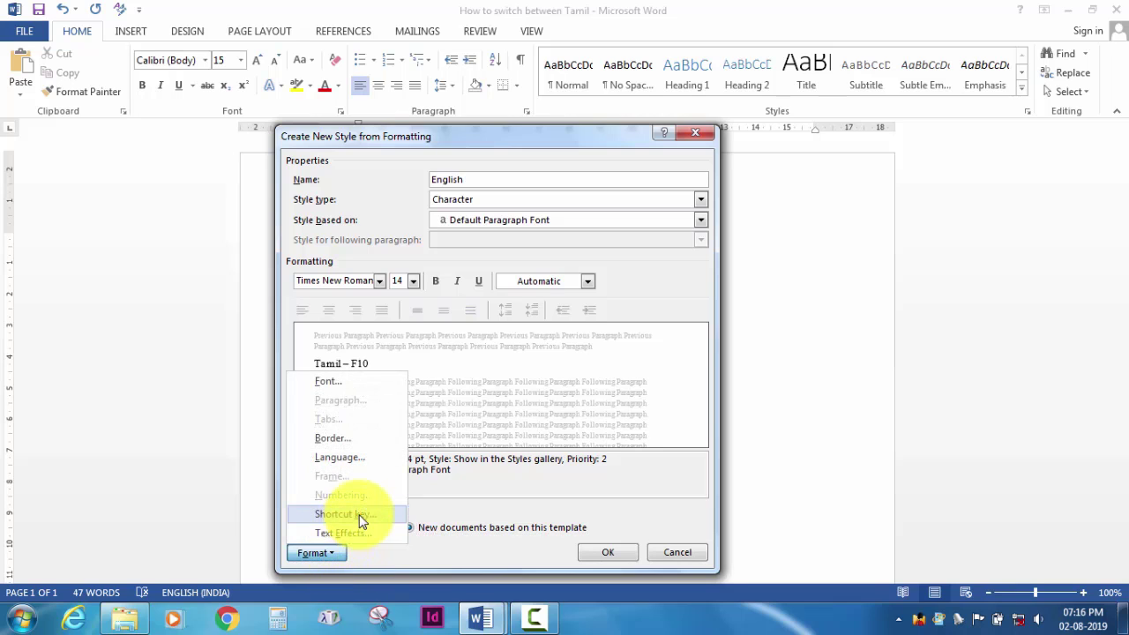
click(353, 514)
key(F12)
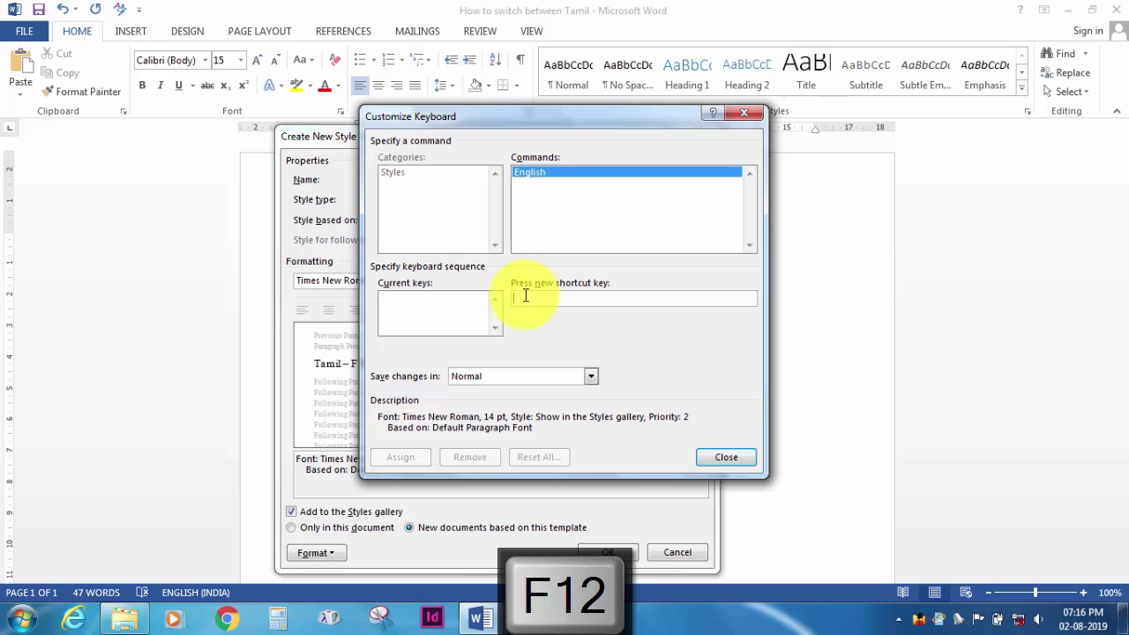
Step: Assign F12 as the English style's shortcut and finish creating the style
key(F12)
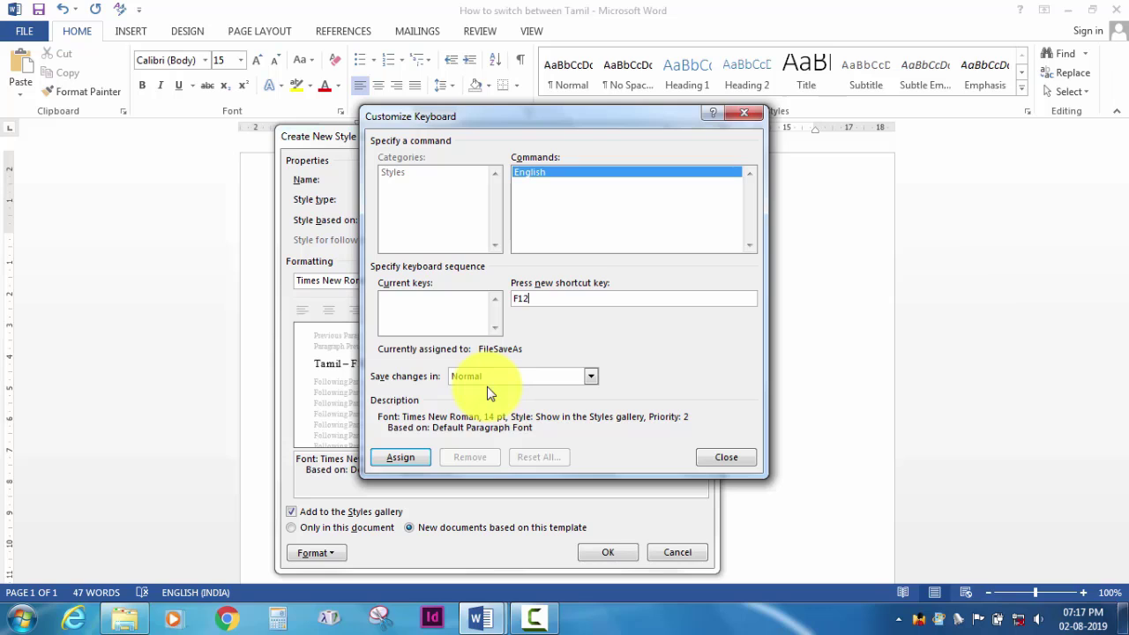
click(21, 618)
click(41, 234)
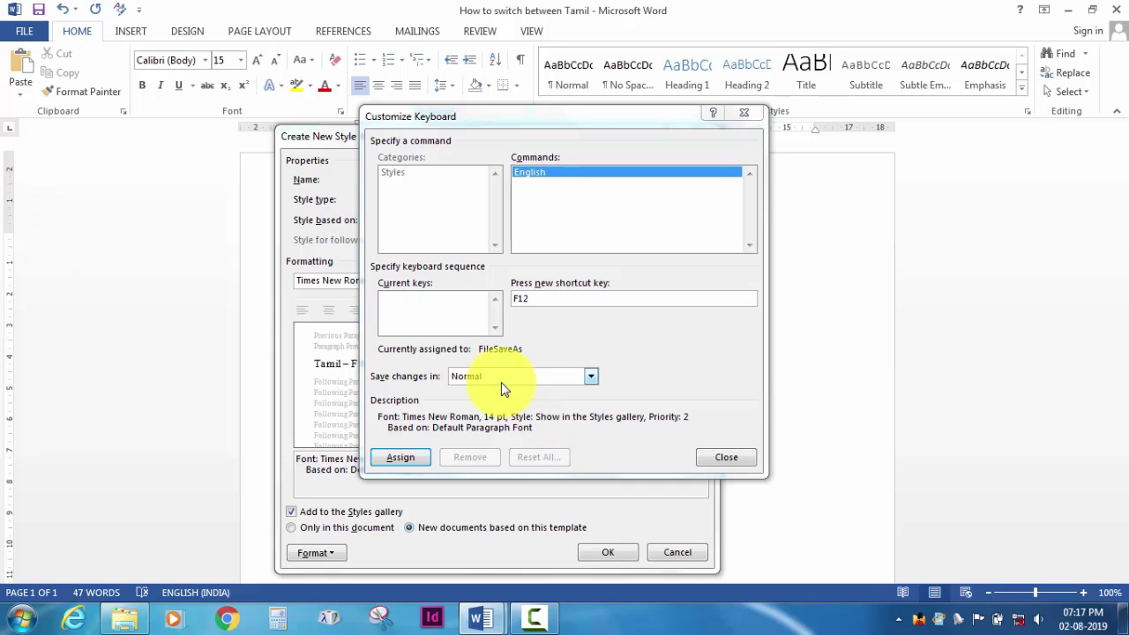
click(411, 463)
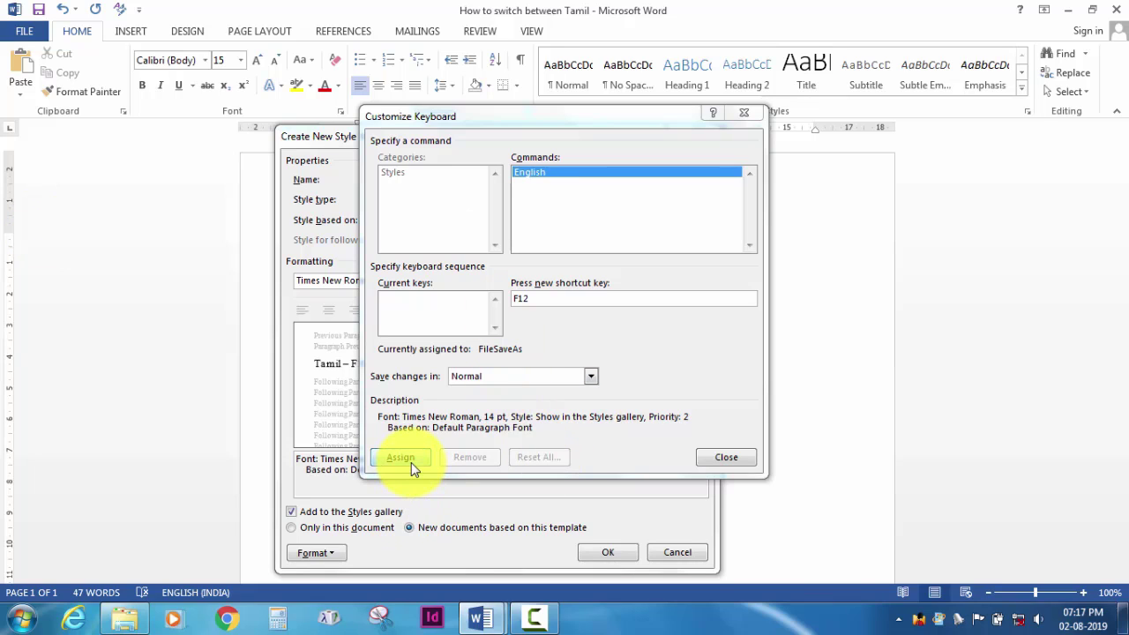
click(737, 461)
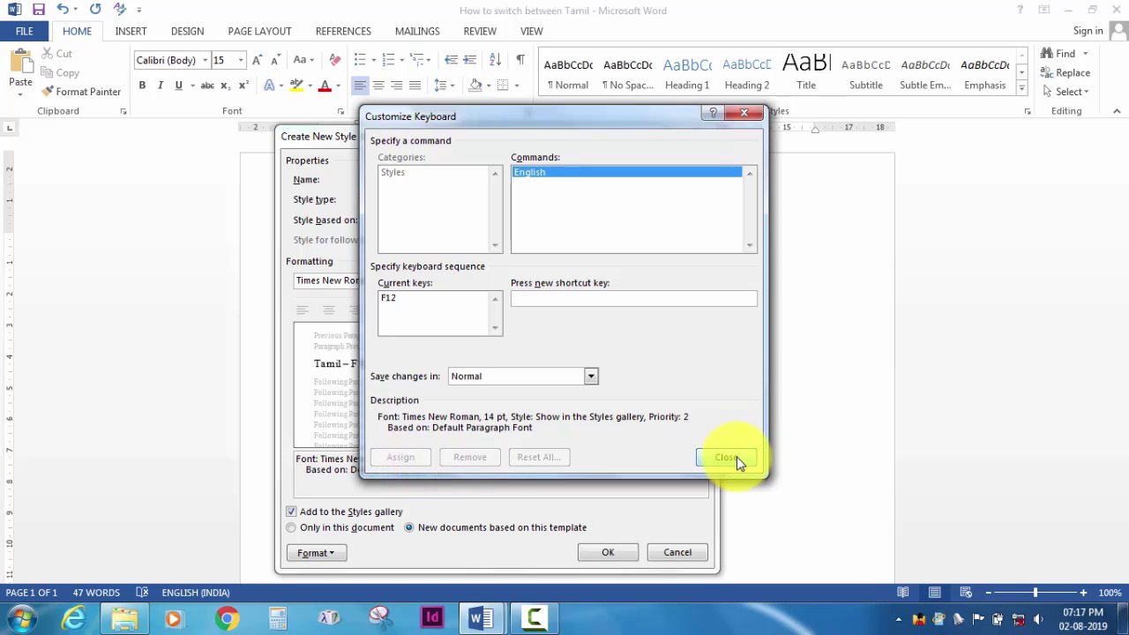
click(629, 552)
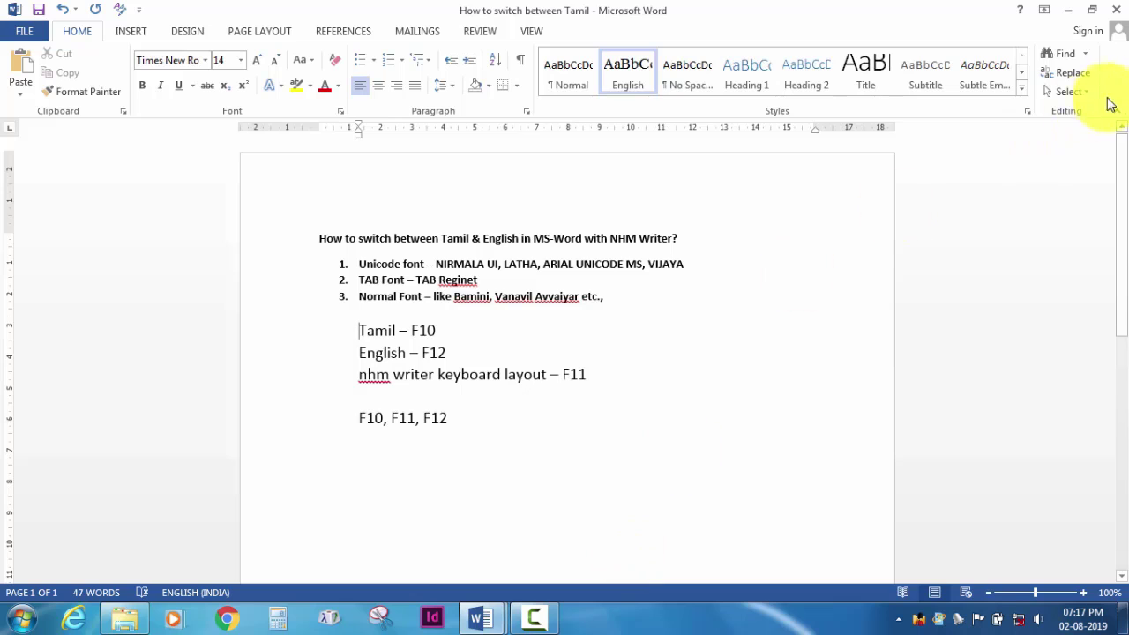
Step: Start another new style named Tamil and make it a character style
click(1022, 96)
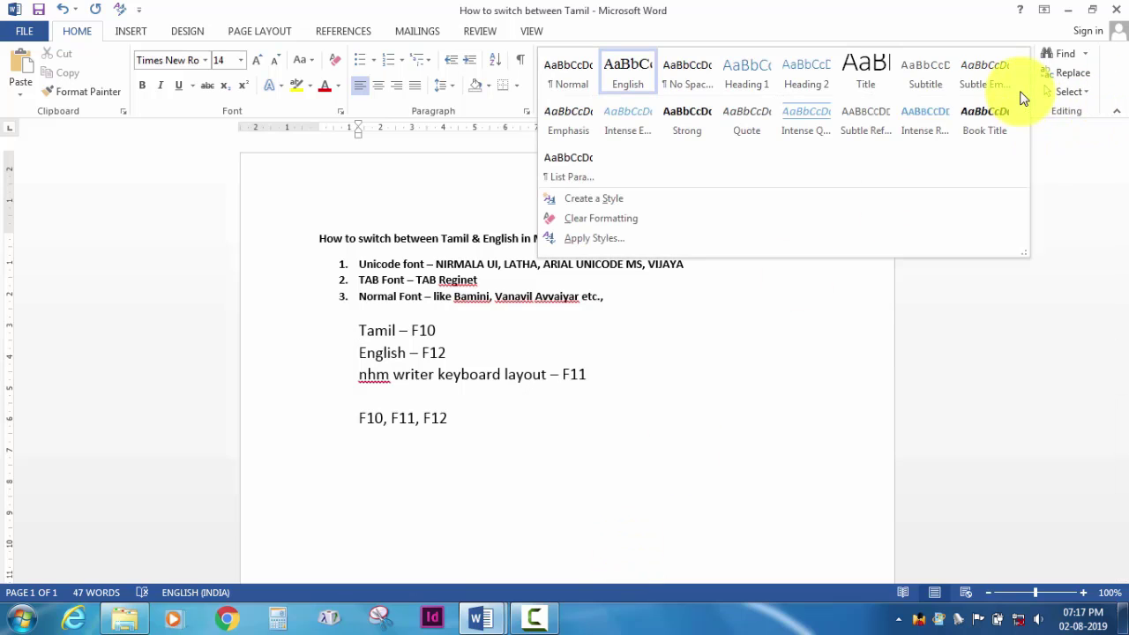
click(620, 193)
text(Tamil)
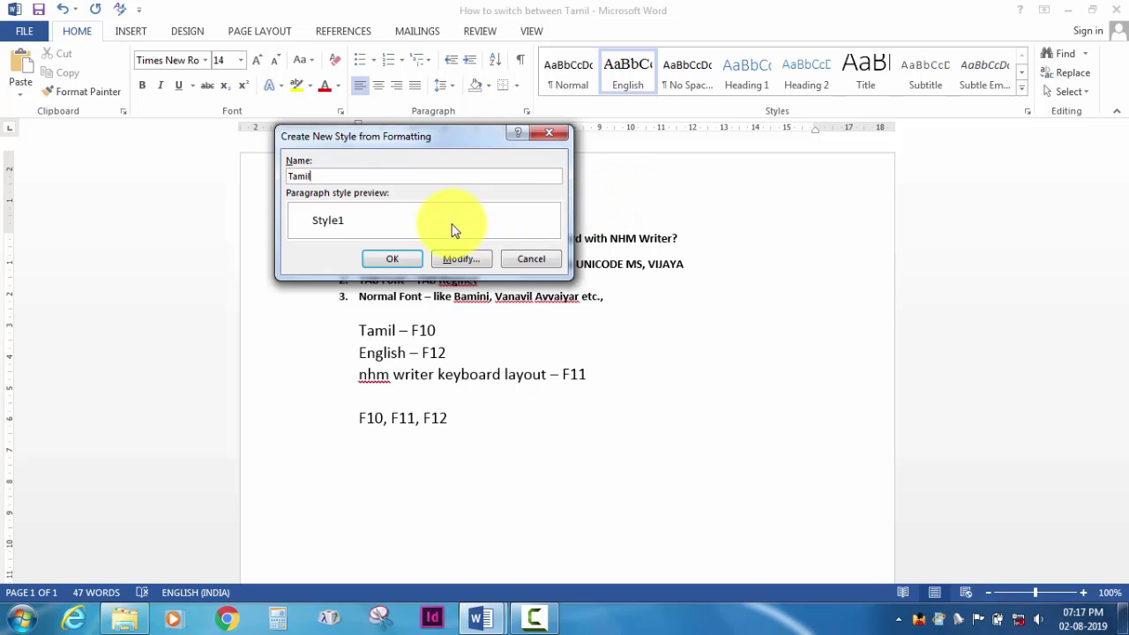
click(449, 258)
click(457, 200)
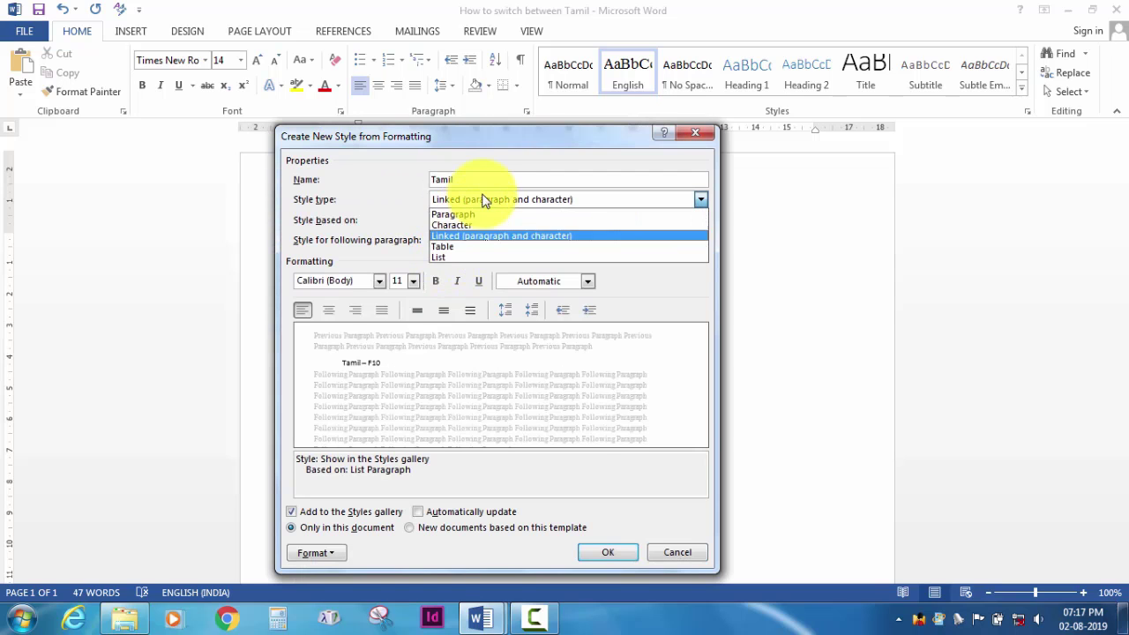
click(463, 224)
Step: Base the Tamil style on Default Paragraph Font, using Bamini 14 pt, saved for new documents
click(478, 220)
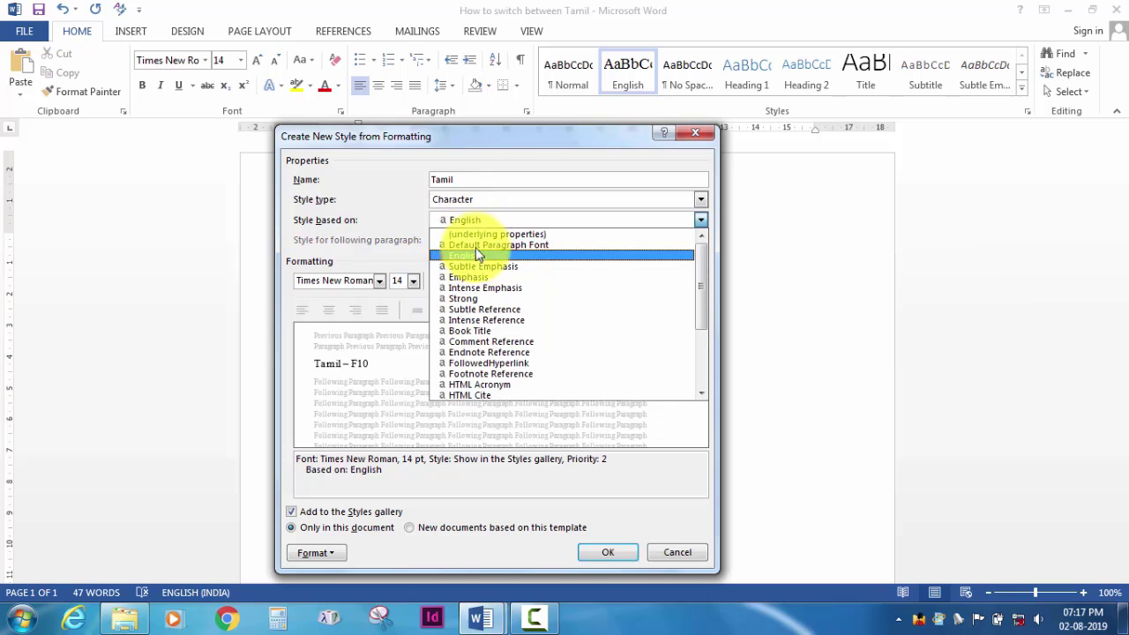
click(479, 244)
click(331, 284)
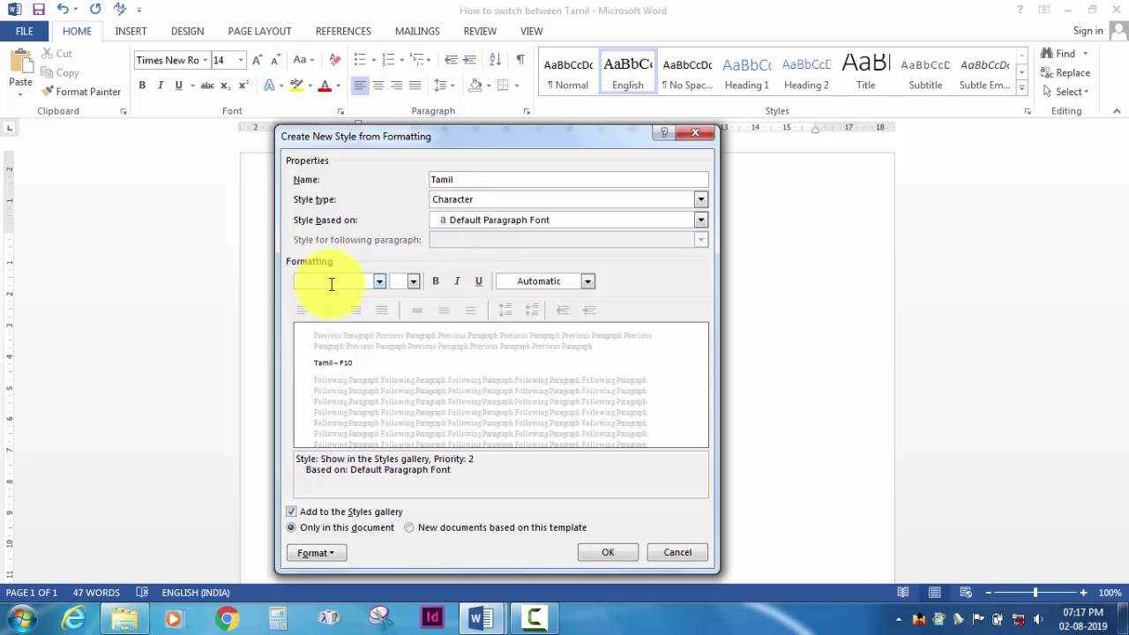
text(Bamini)
click(402, 284)
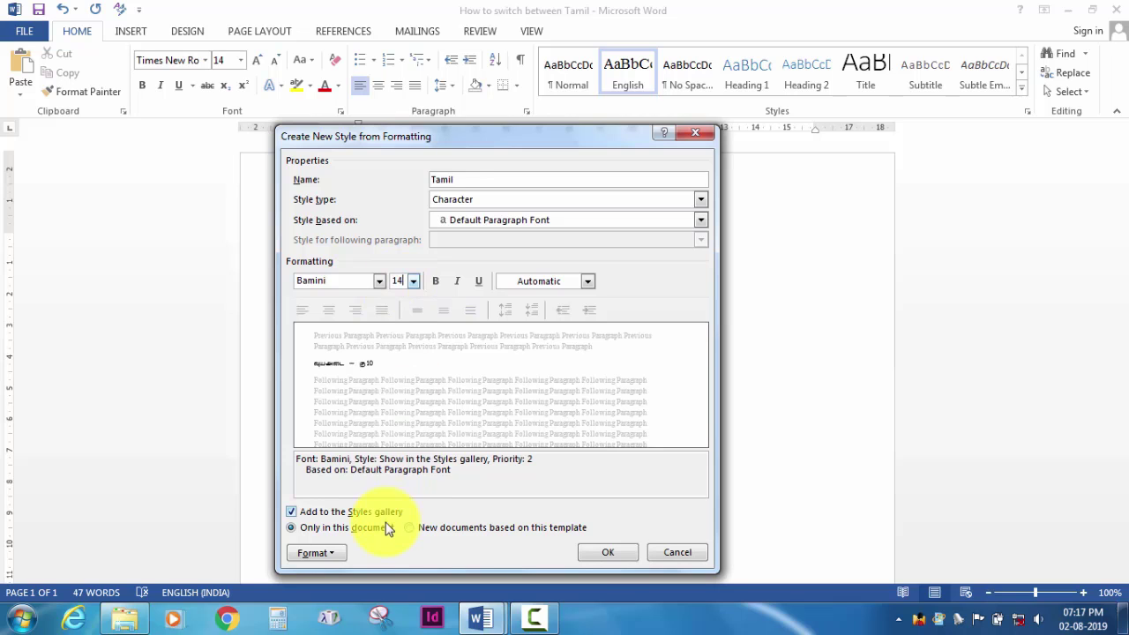
click(517, 527)
key(F10)
Step: Bind F10 as the Tamil style's shortcut key and finish creating the style
click(316, 553)
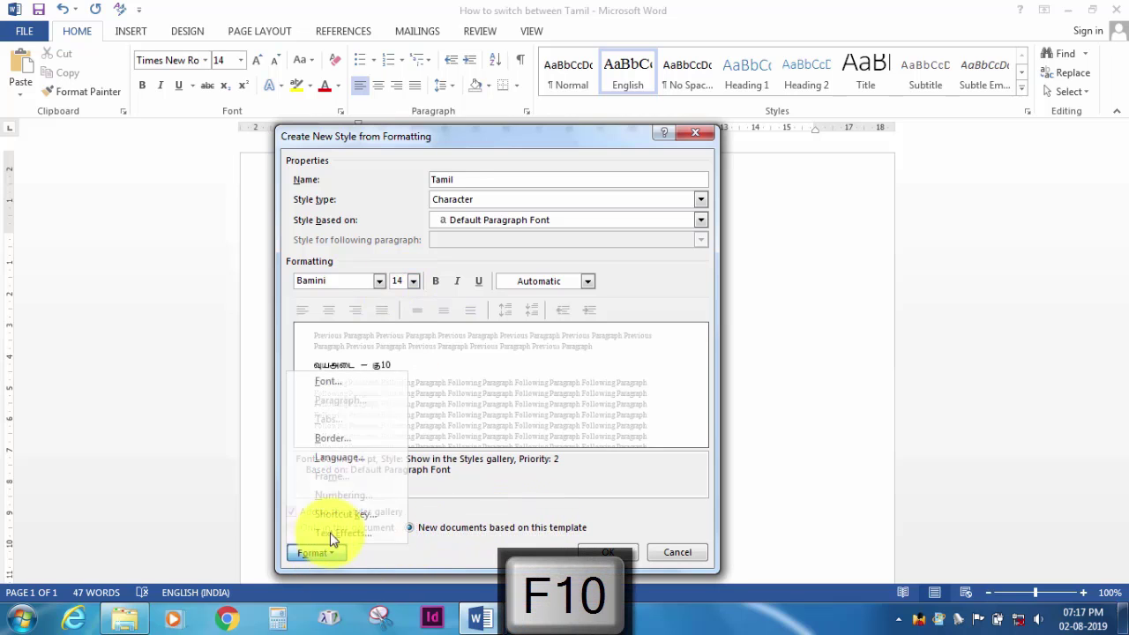
click(330, 532)
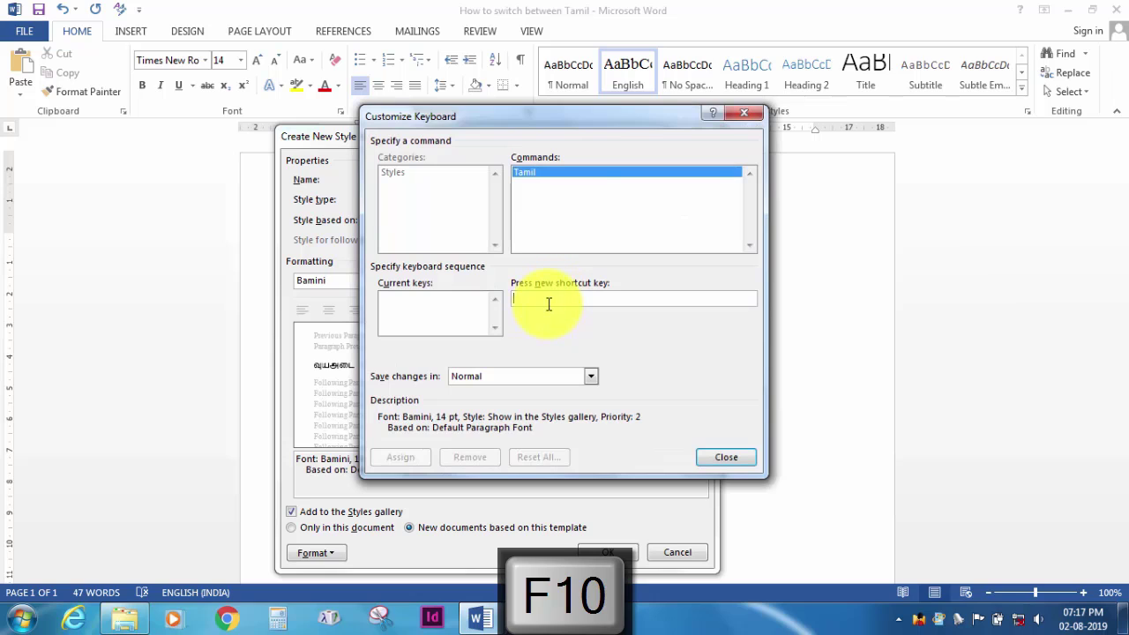
key(F10)
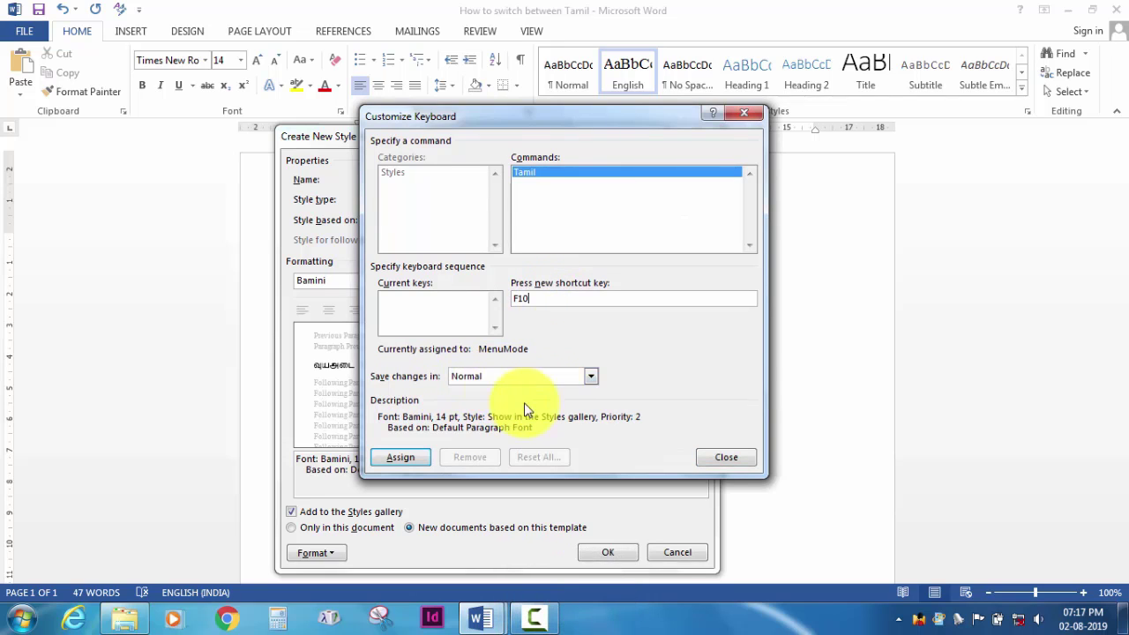
click(421, 456)
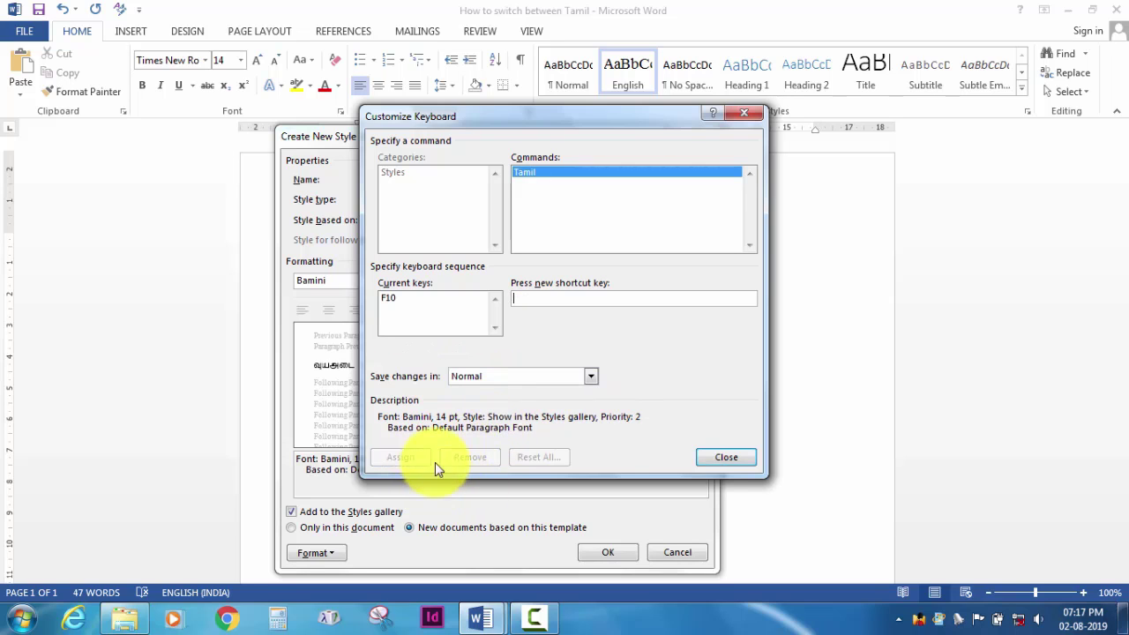
click(717, 461)
click(607, 552)
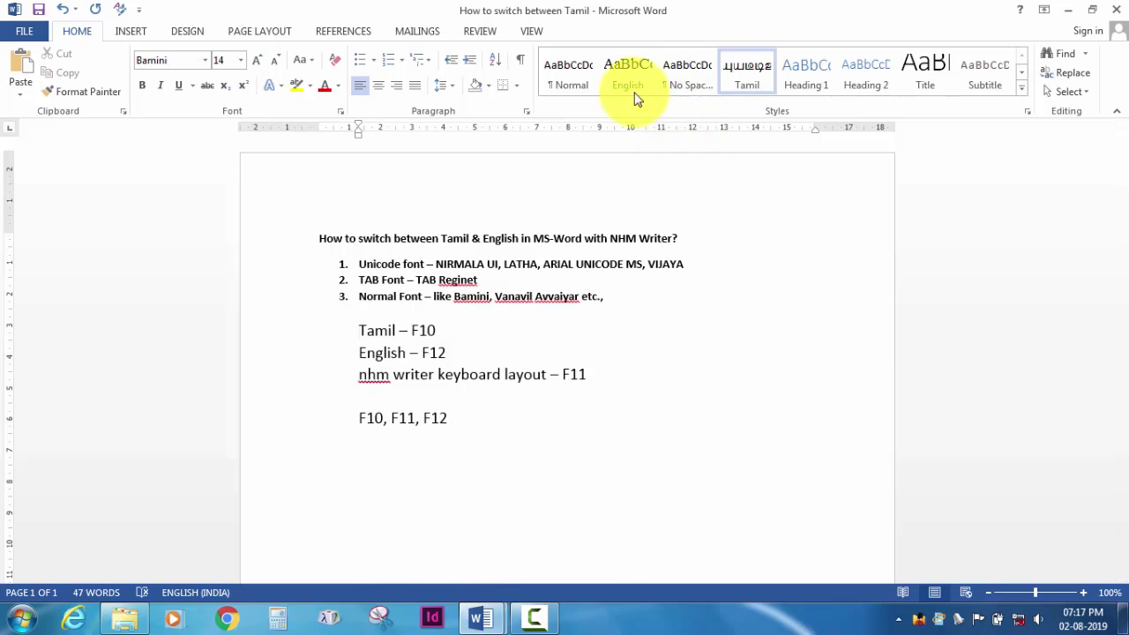
key(F10)
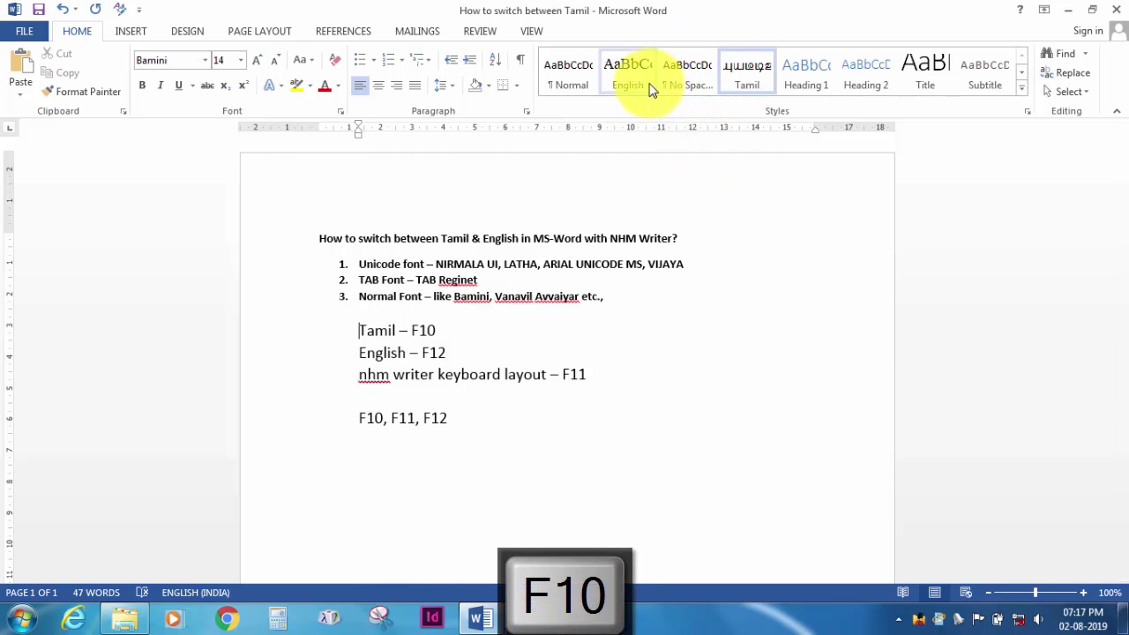
key(F12)
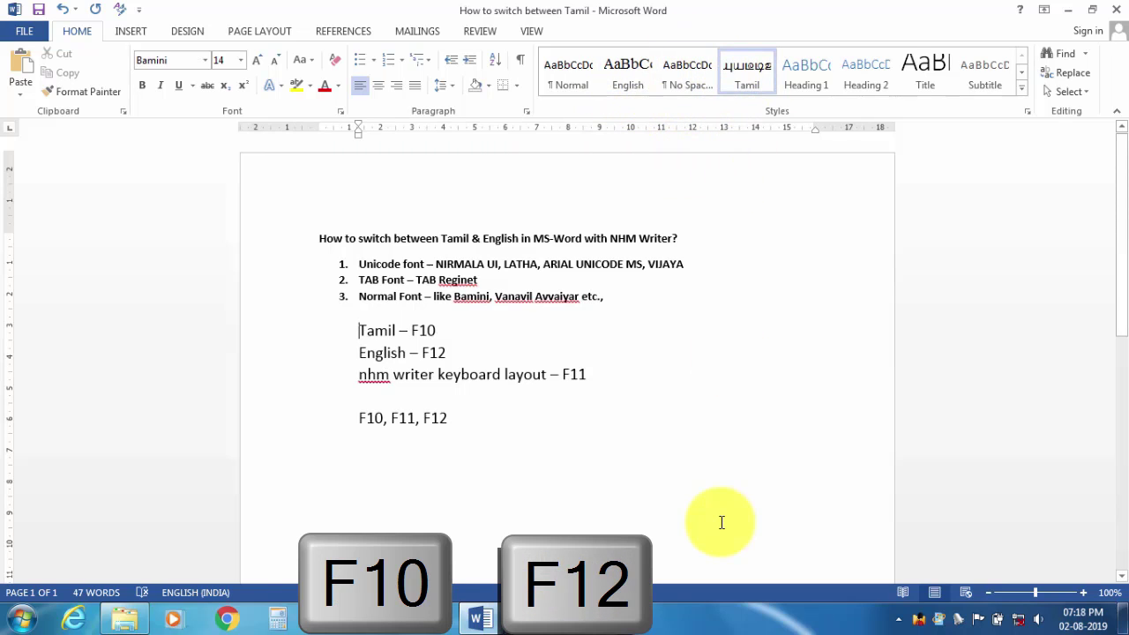
key(F12)
key(F10)
key(F12)
key(F10)
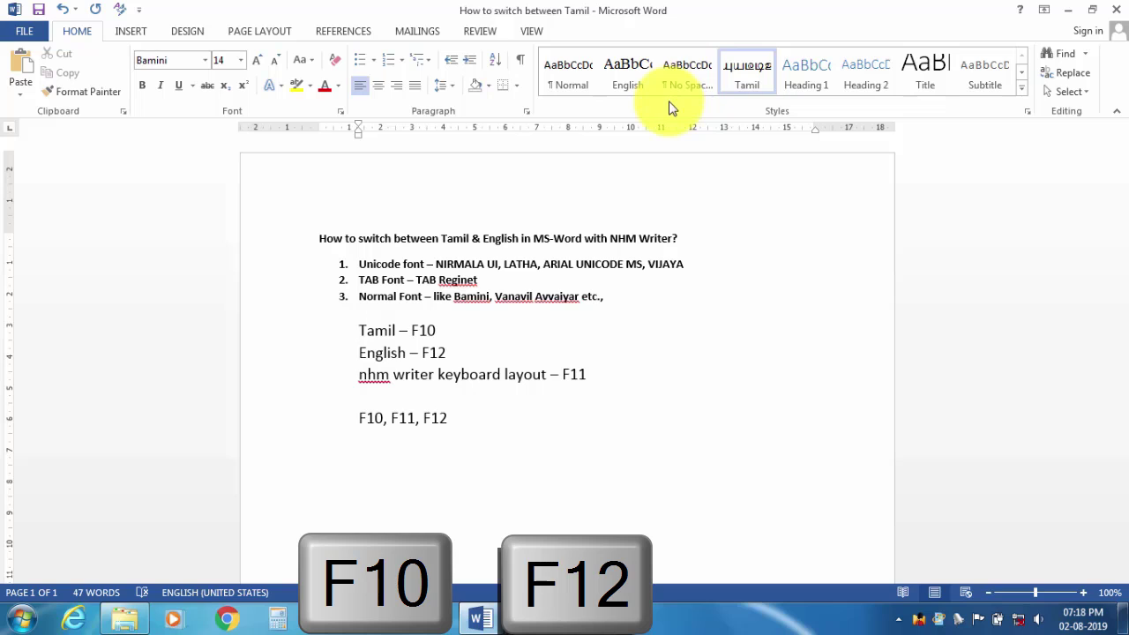
key(F12)
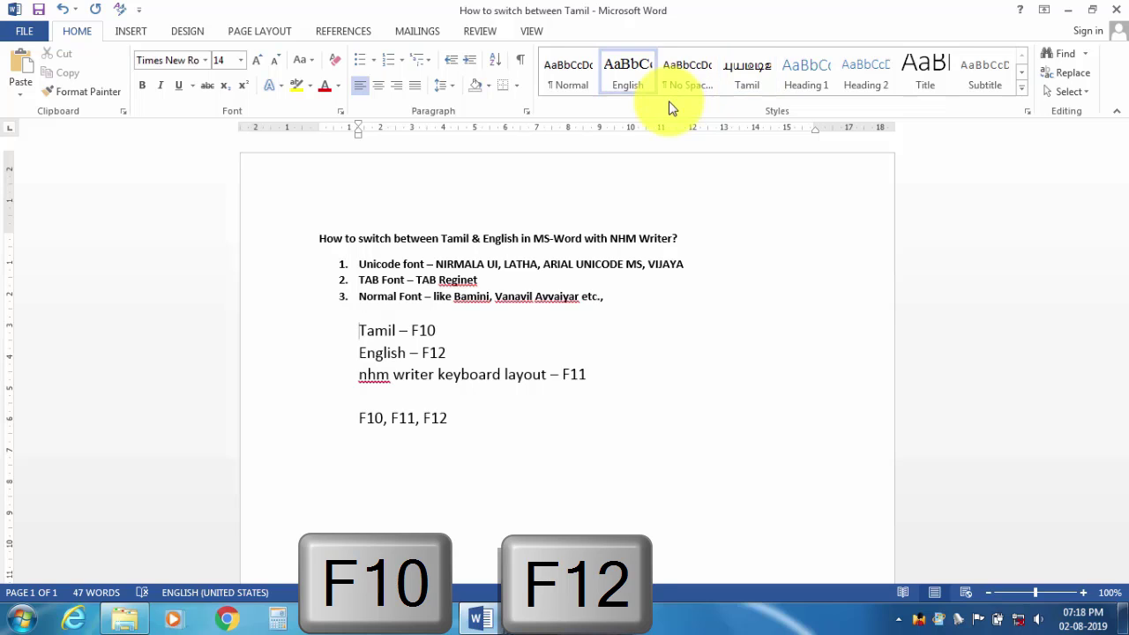
key(F10)
key(F12)
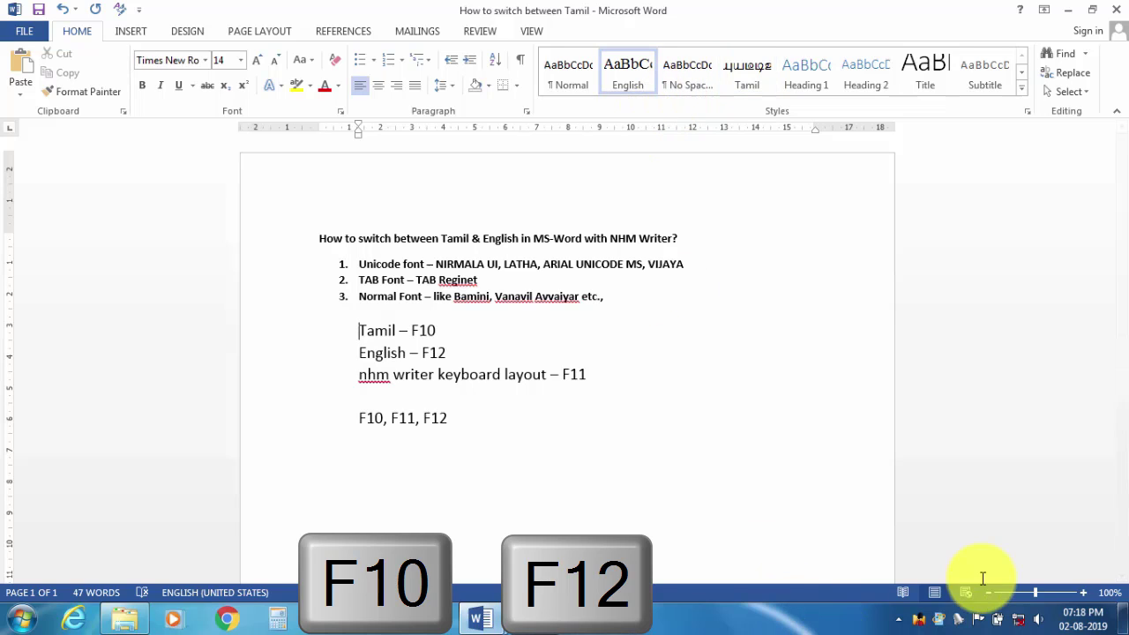
click(683, 79)
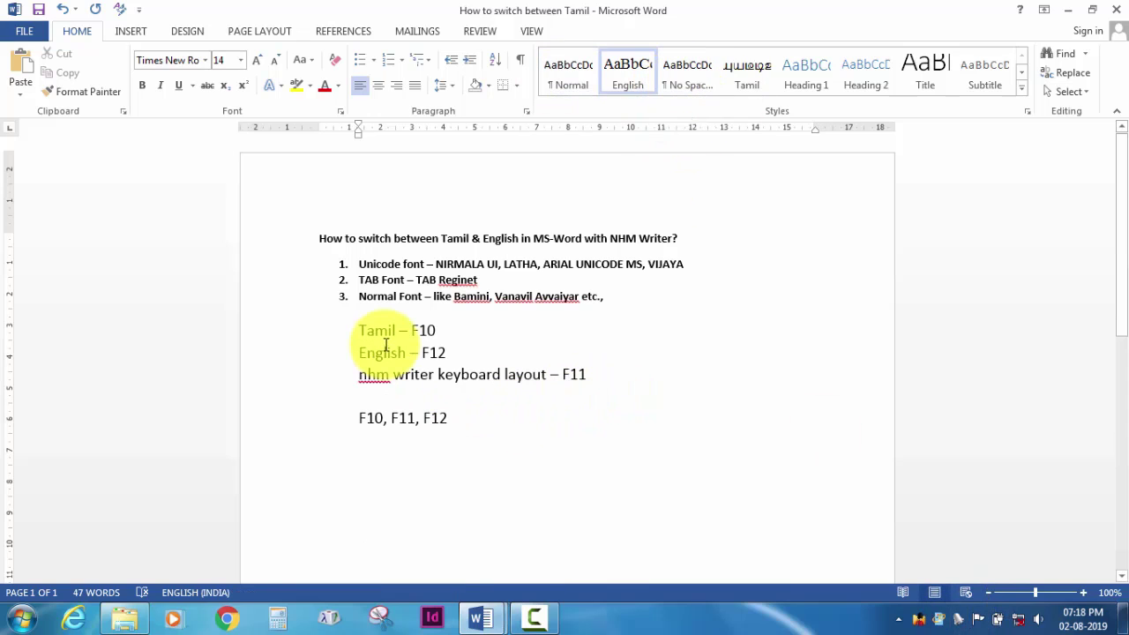
drag(357, 330, 436, 328)
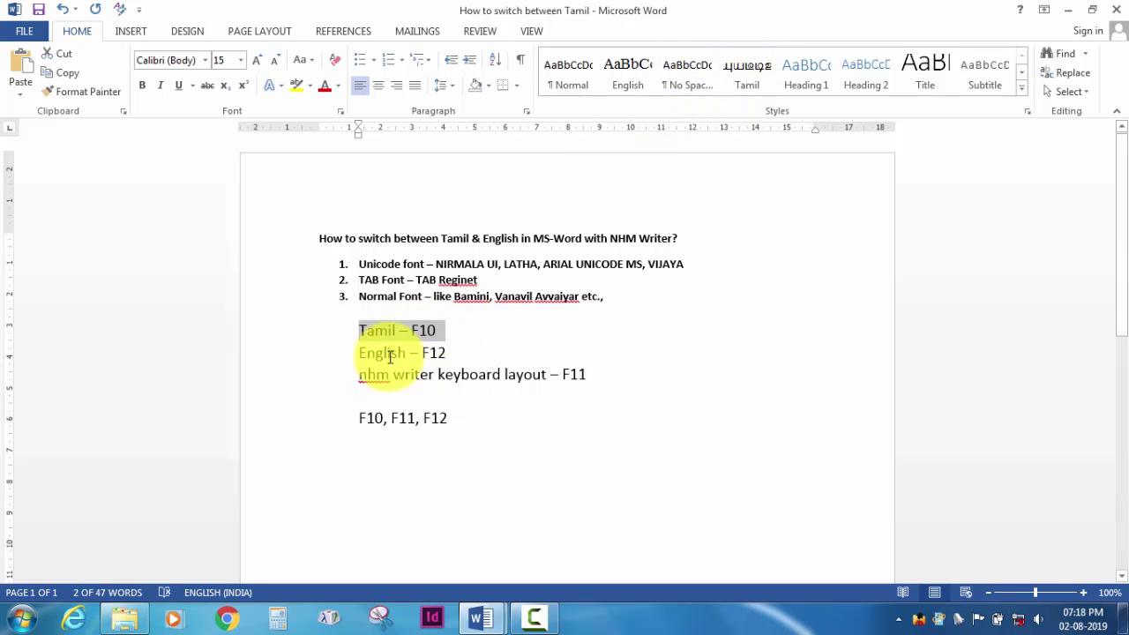
drag(361, 352, 446, 352)
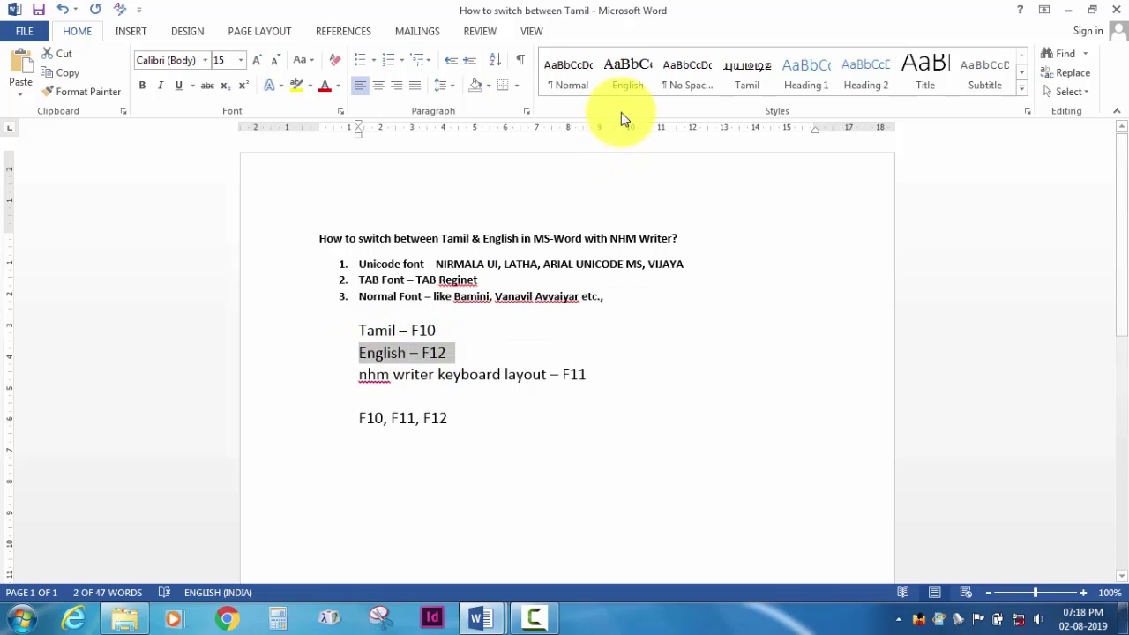
click(628, 70)
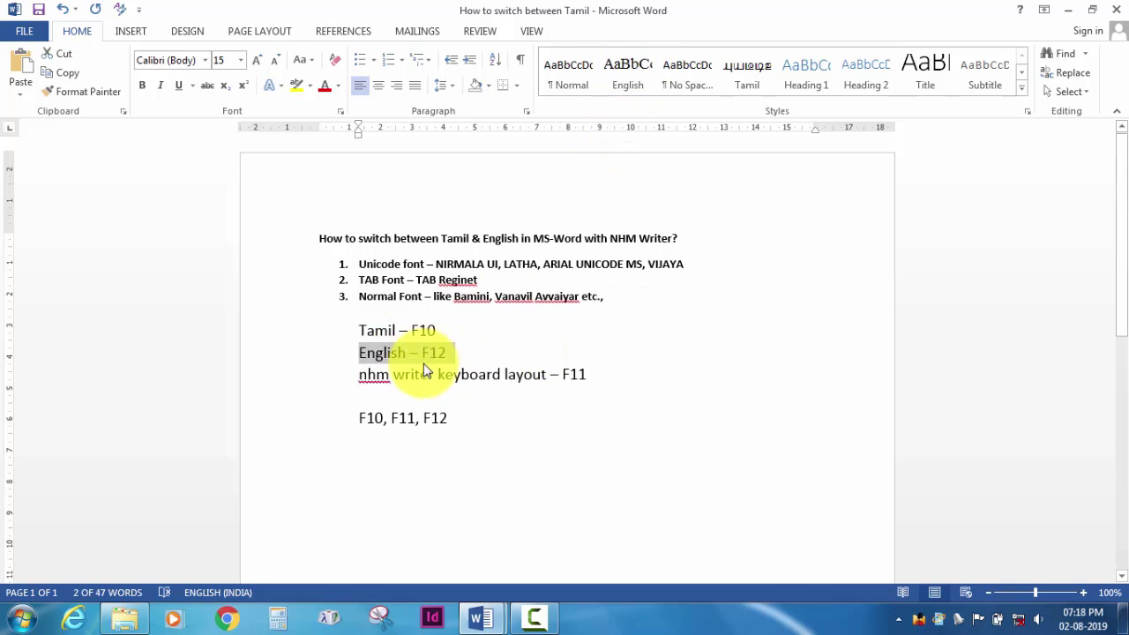
click(362, 378)
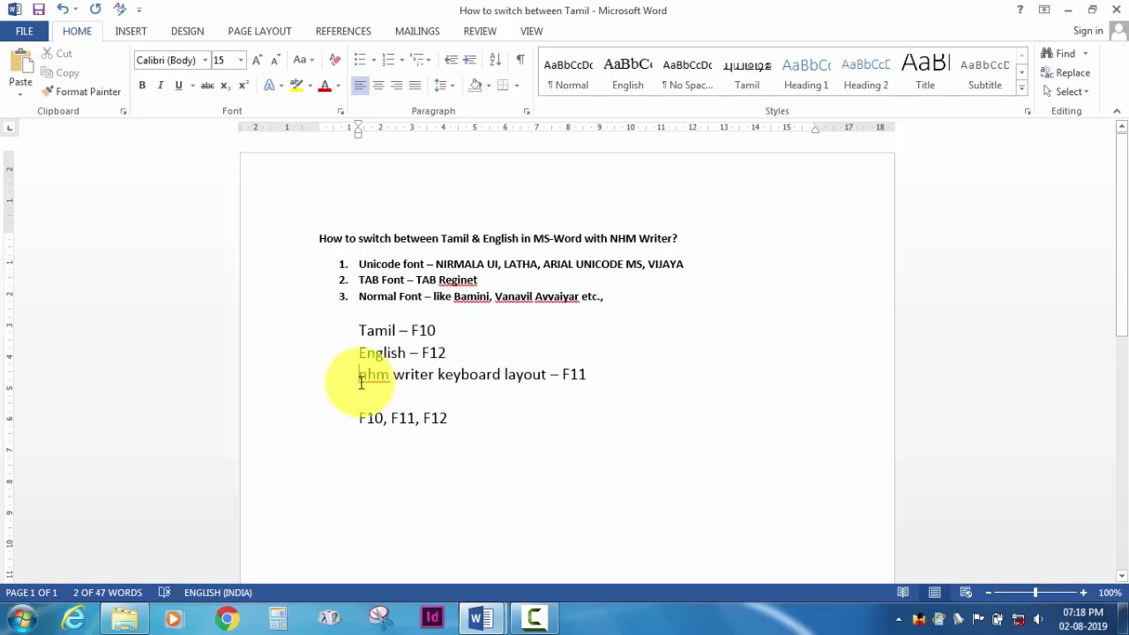
drag(364, 380, 574, 386)
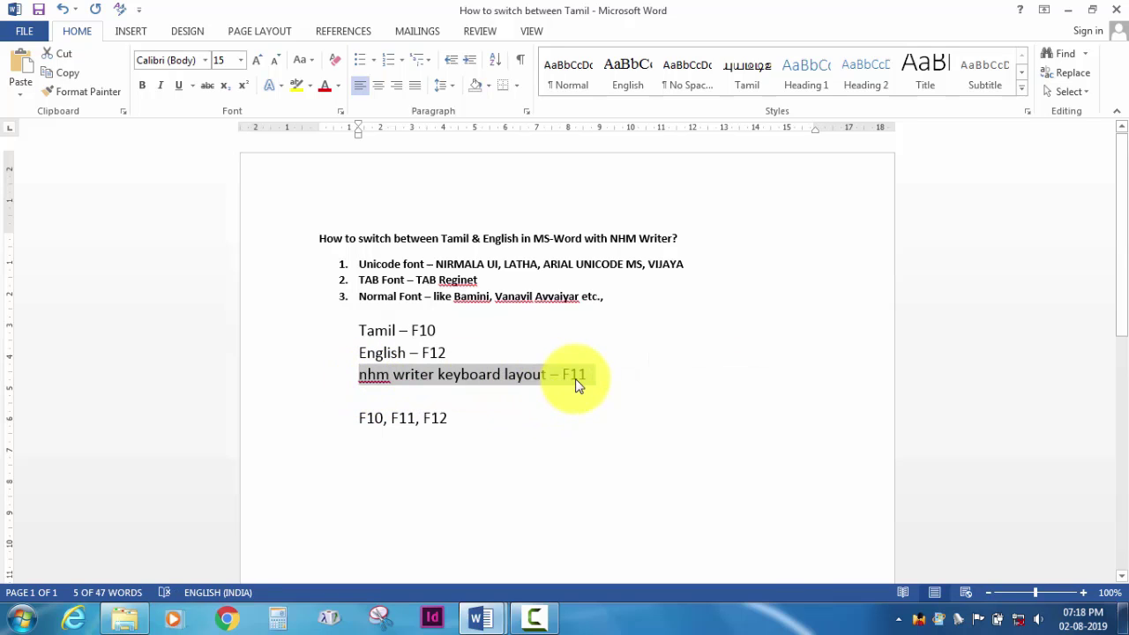
click(747, 92)
key(ctrl+z)
click(939, 619)
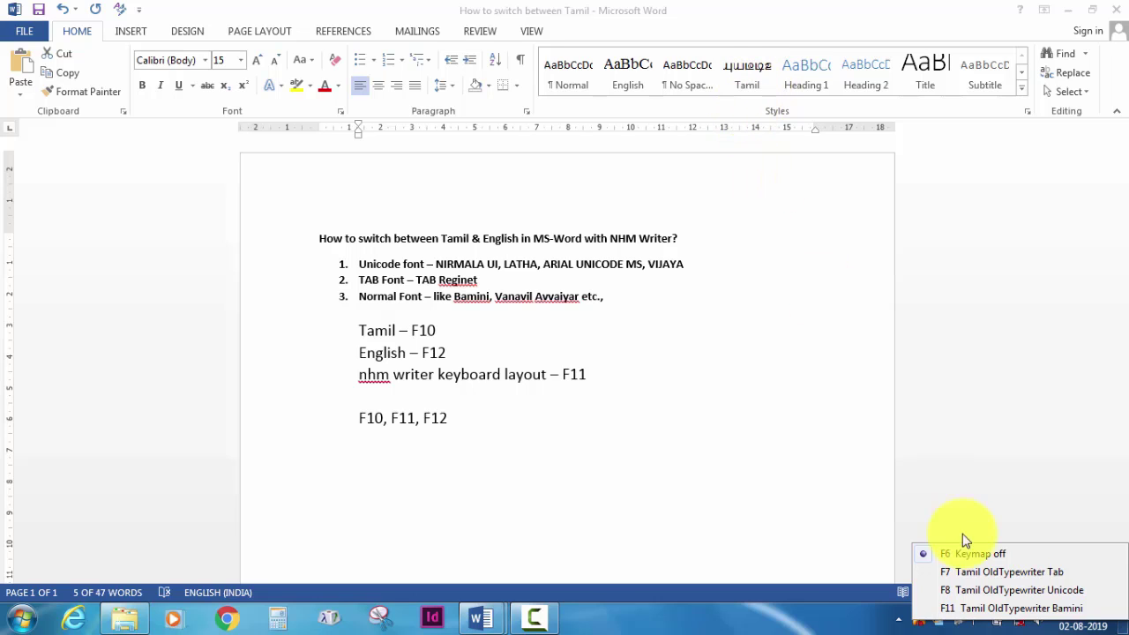
click(468, 429)
click(362, 427)
drag(359, 420, 449, 421)
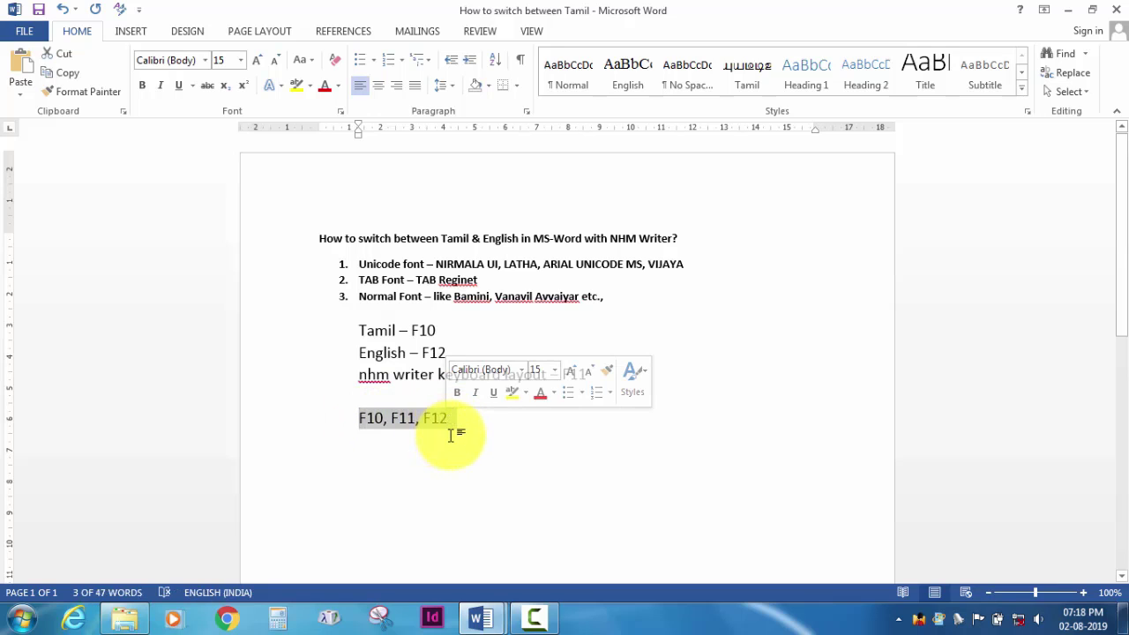
click(373, 418)
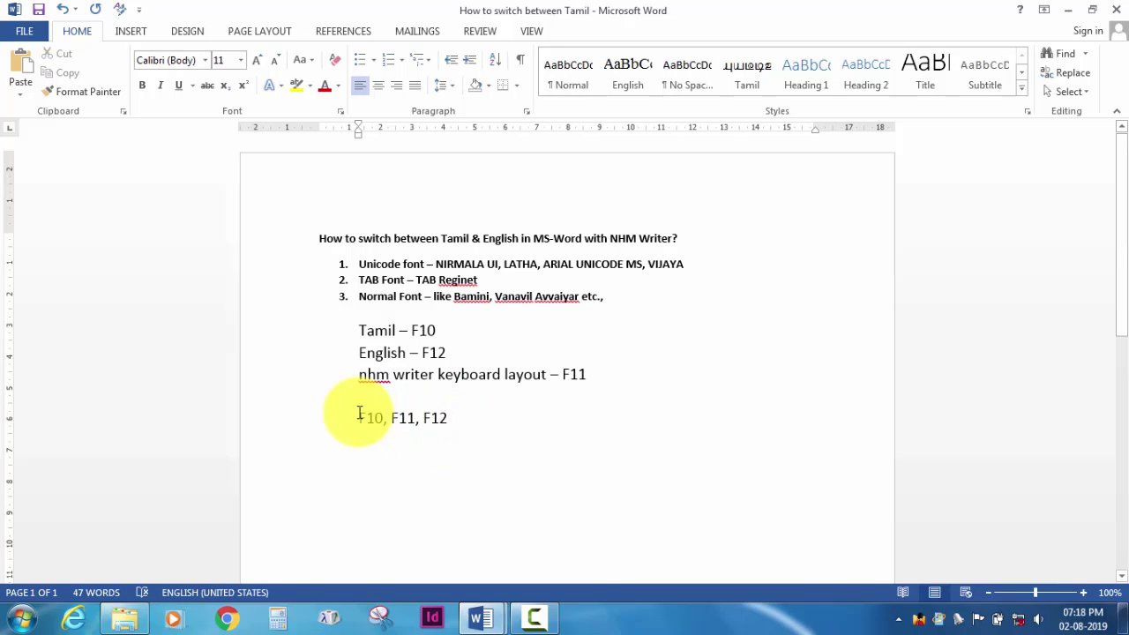
click(385, 436)
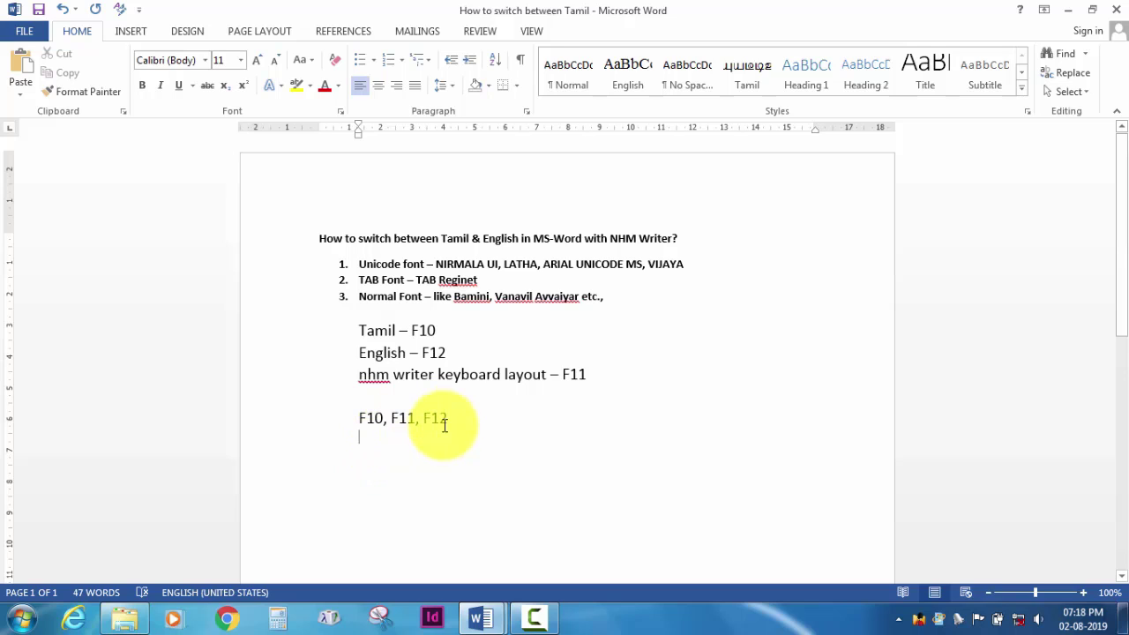
double_click(398, 417)
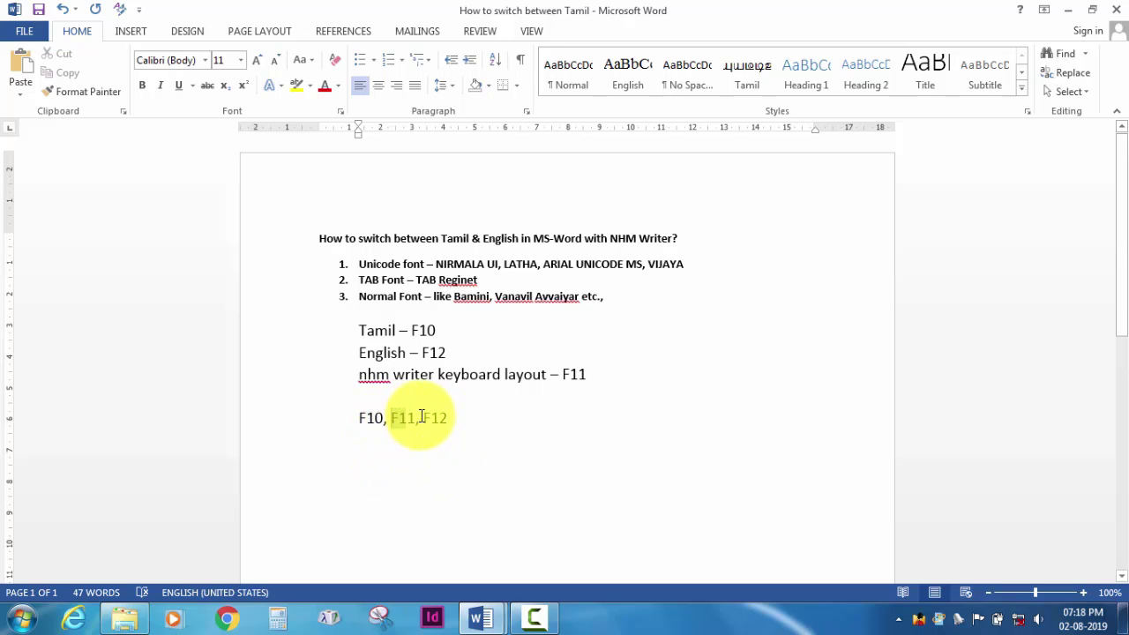
click(960, 620)
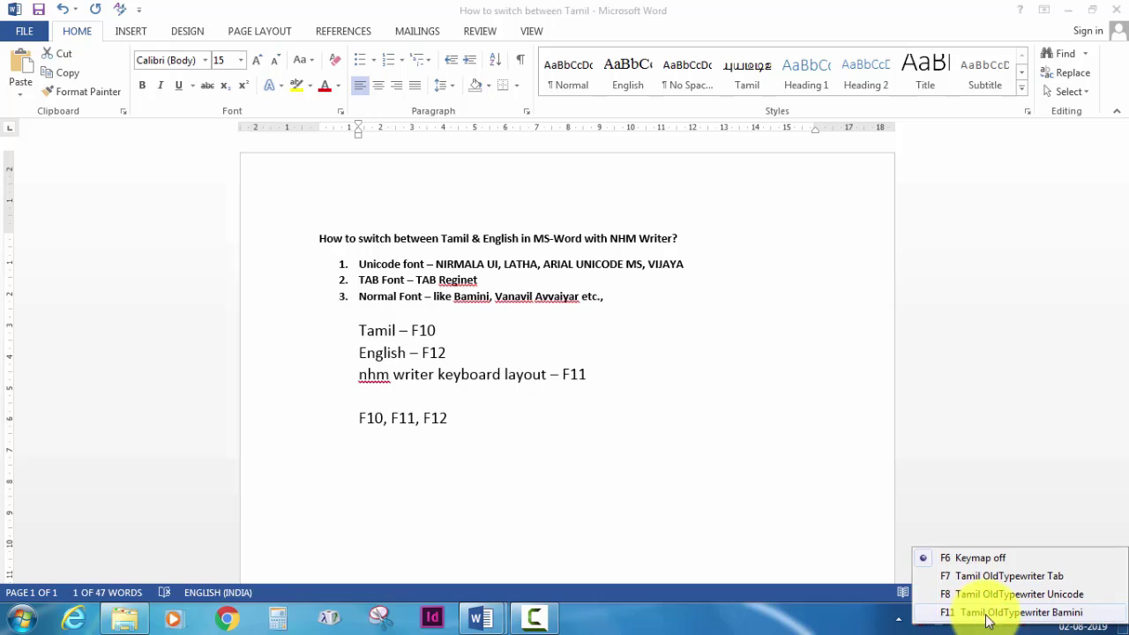
click(988, 620)
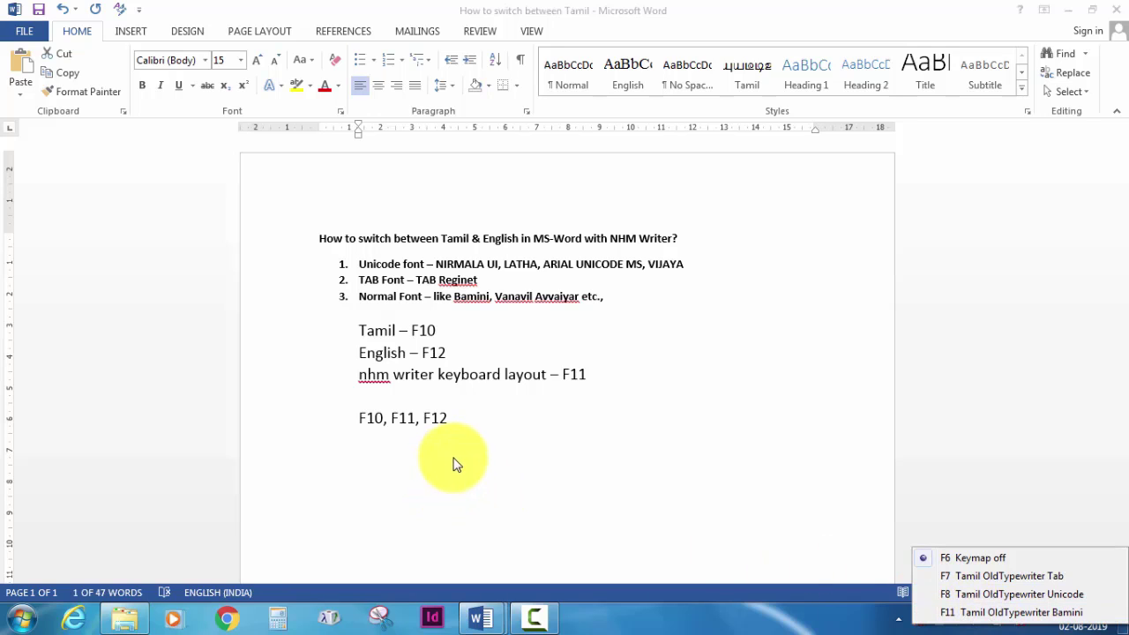
click(485, 448)
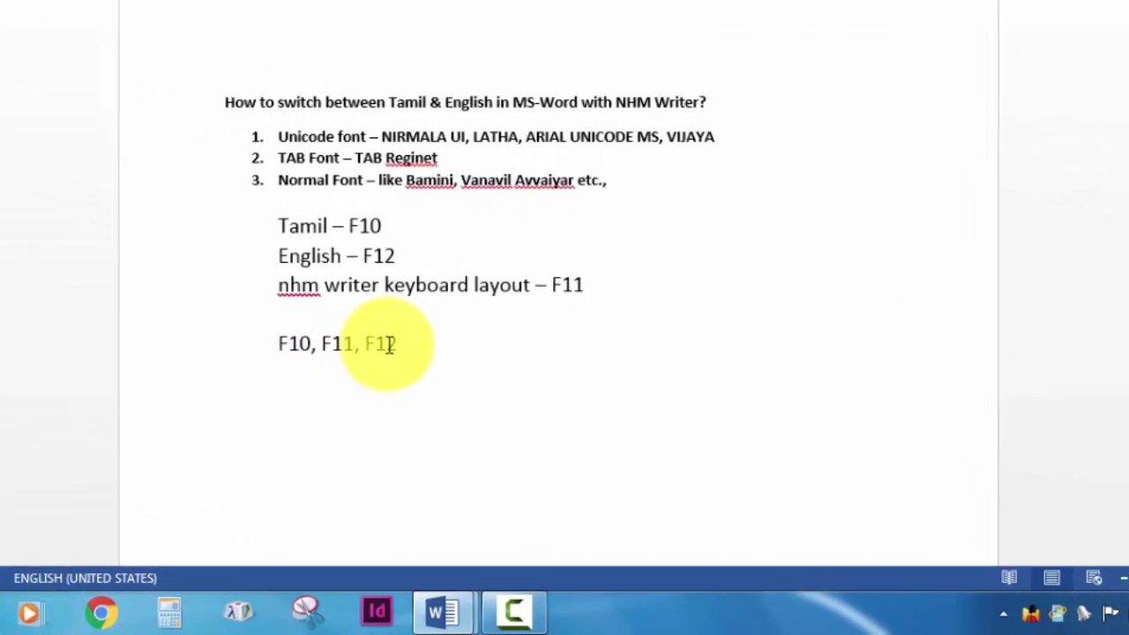
Step: Type the Tamil word வணக்கம் twice below the F10, F11, F12 line, then switch back to English
drag(265, 344, 405, 343)
click(395, 405)
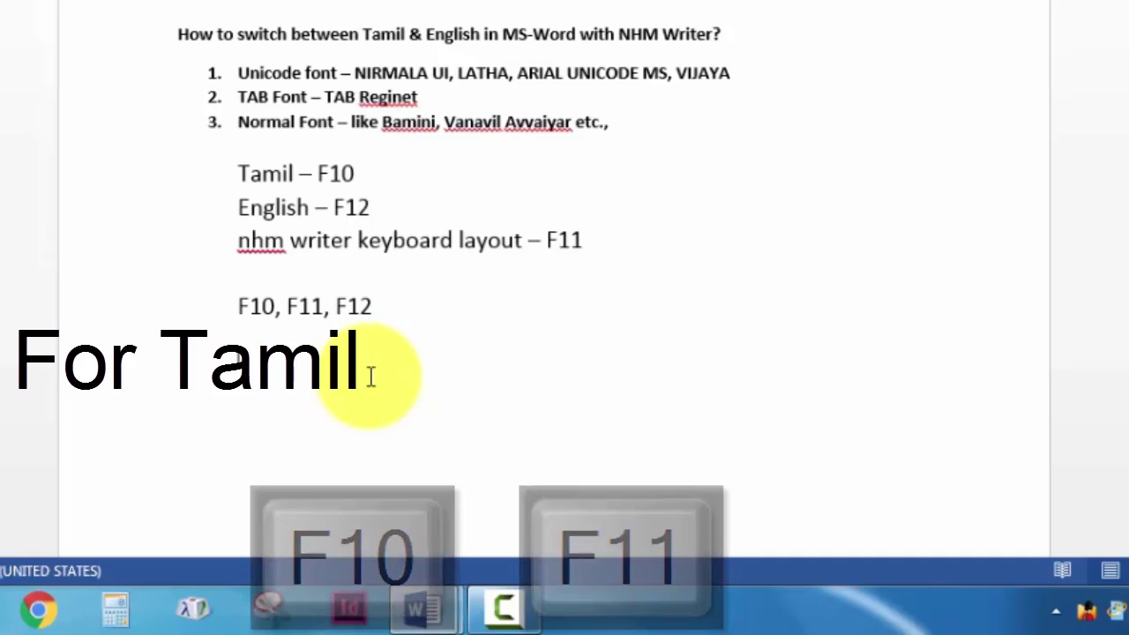
drag(240, 306, 324, 307)
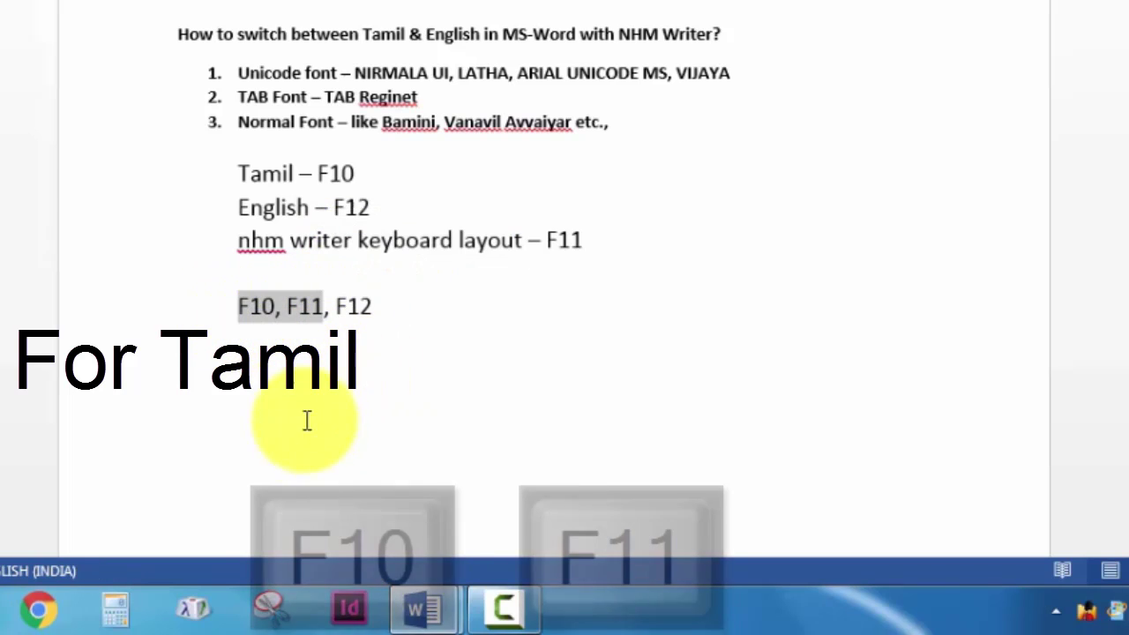
click(433, 433)
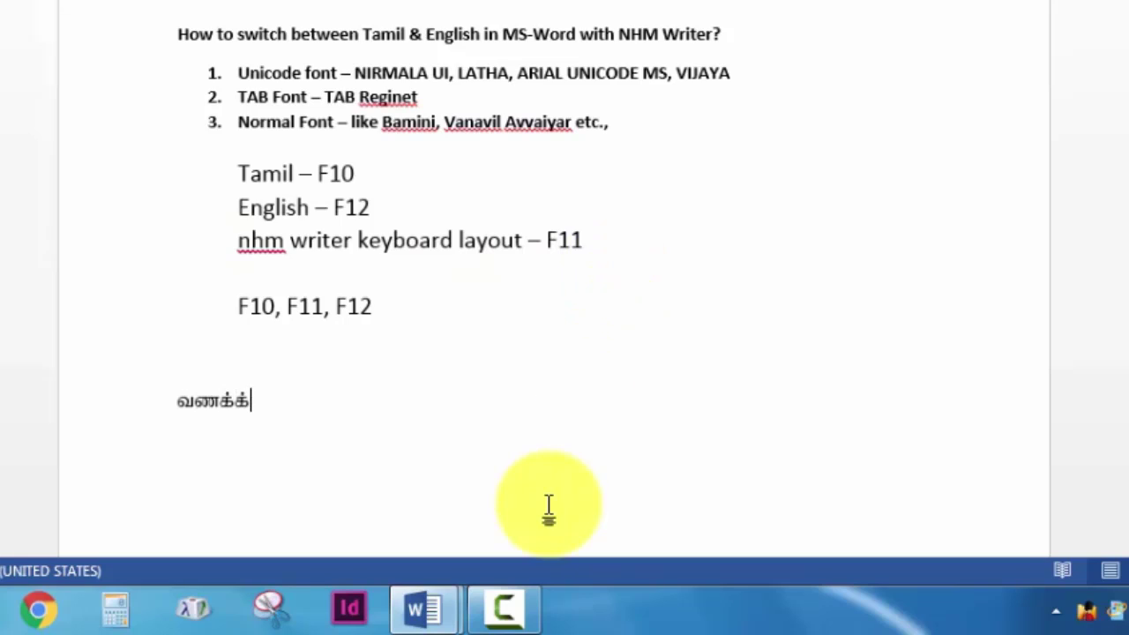
text(am vaNakkam)
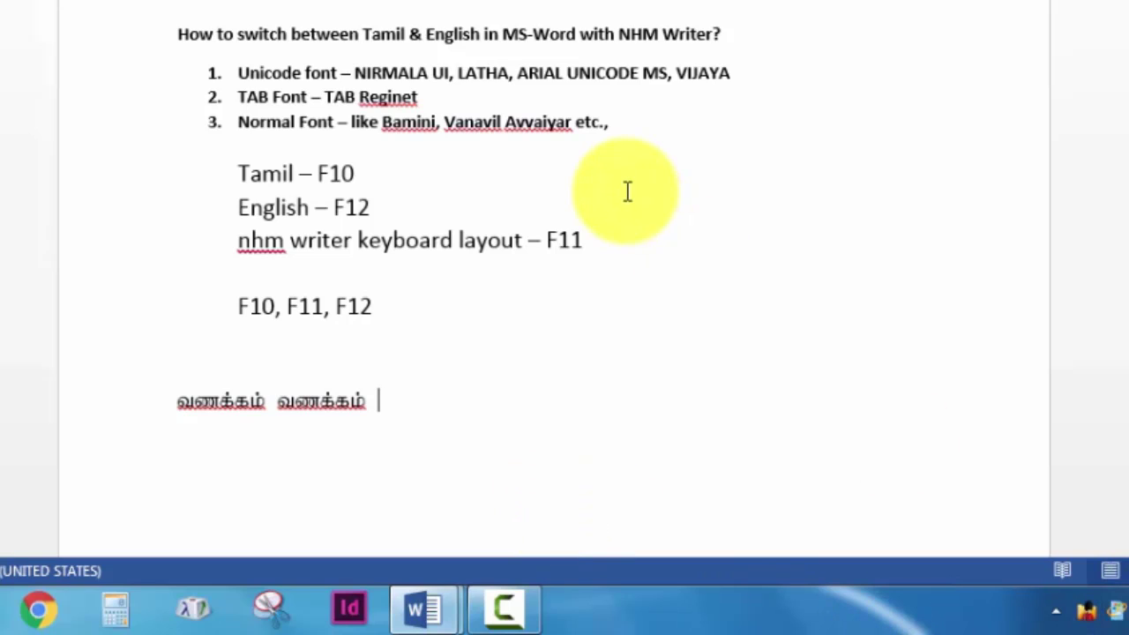
drag(287, 309, 371, 308)
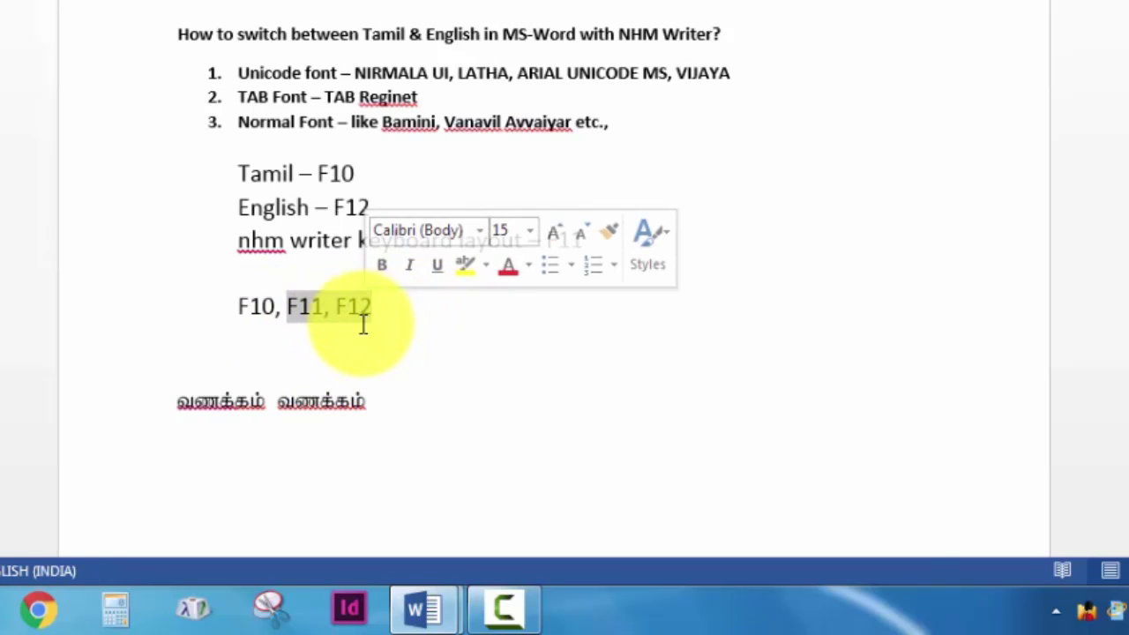
click(356, 332)
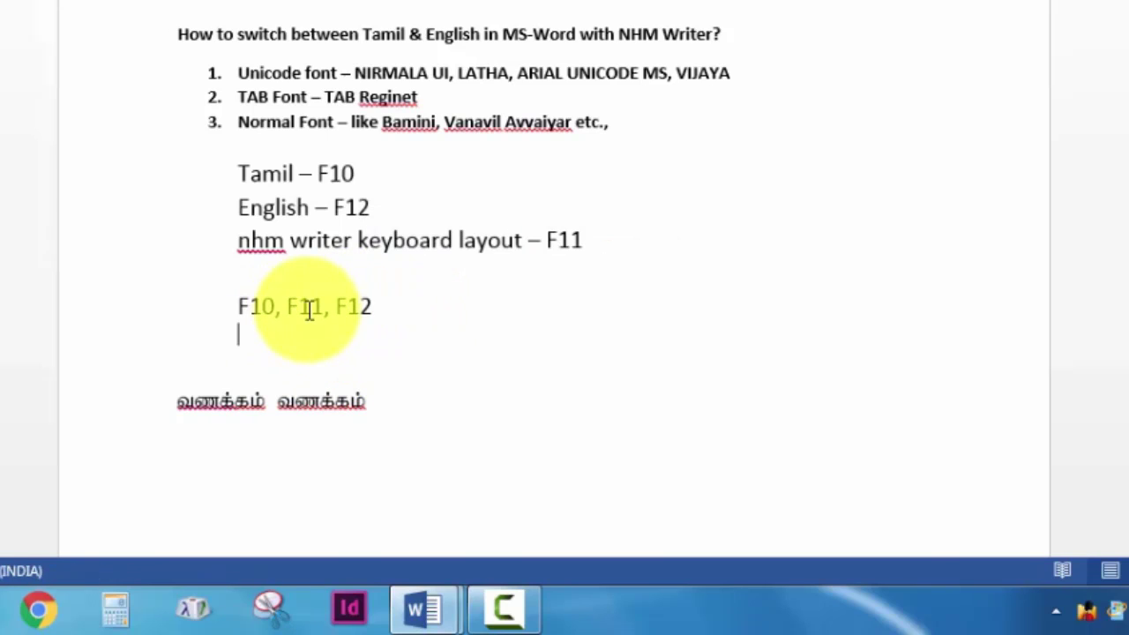
key(F12)
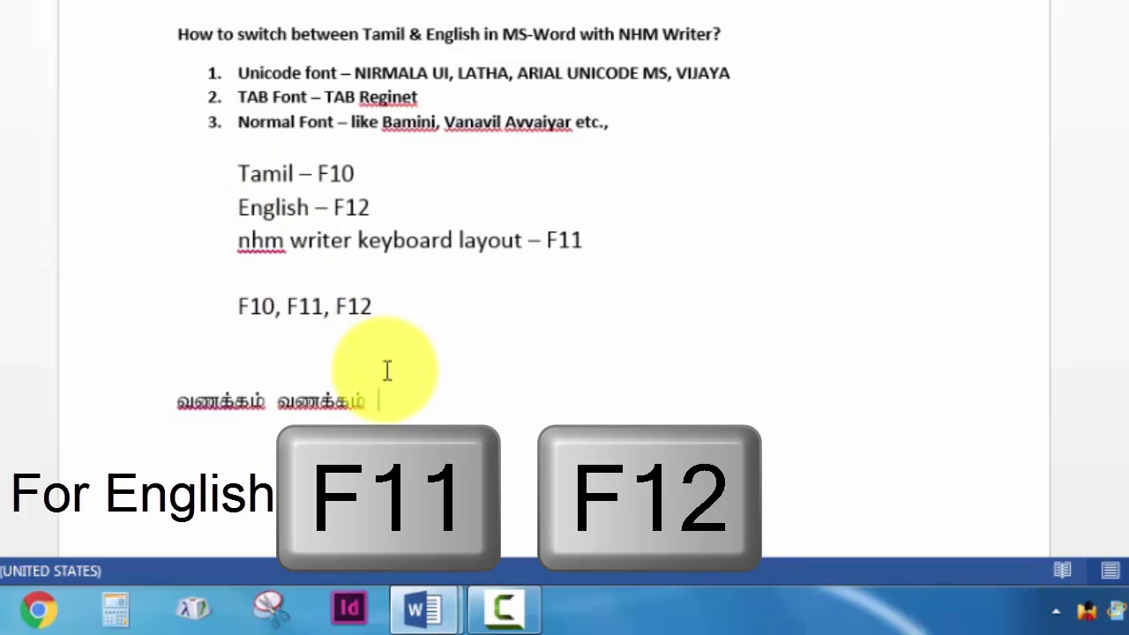
Step: Extend the greeting line with 'Hello everybody', வணக்கம், 'Hello everbody', then begin the f10,f11 layout note
text(Hello)
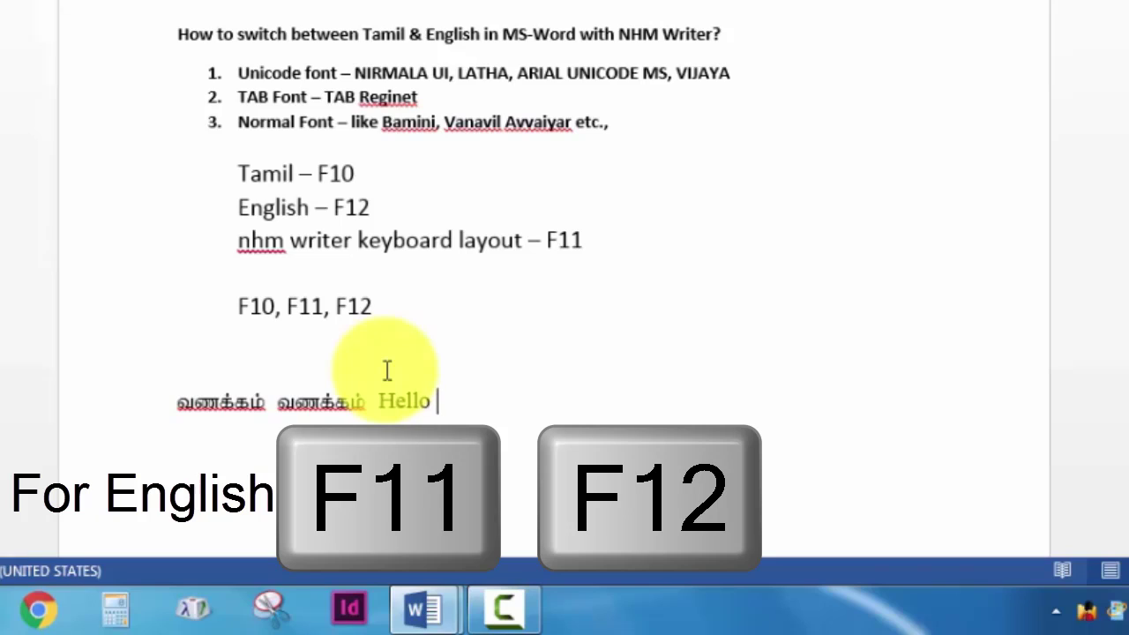
text( everybody)
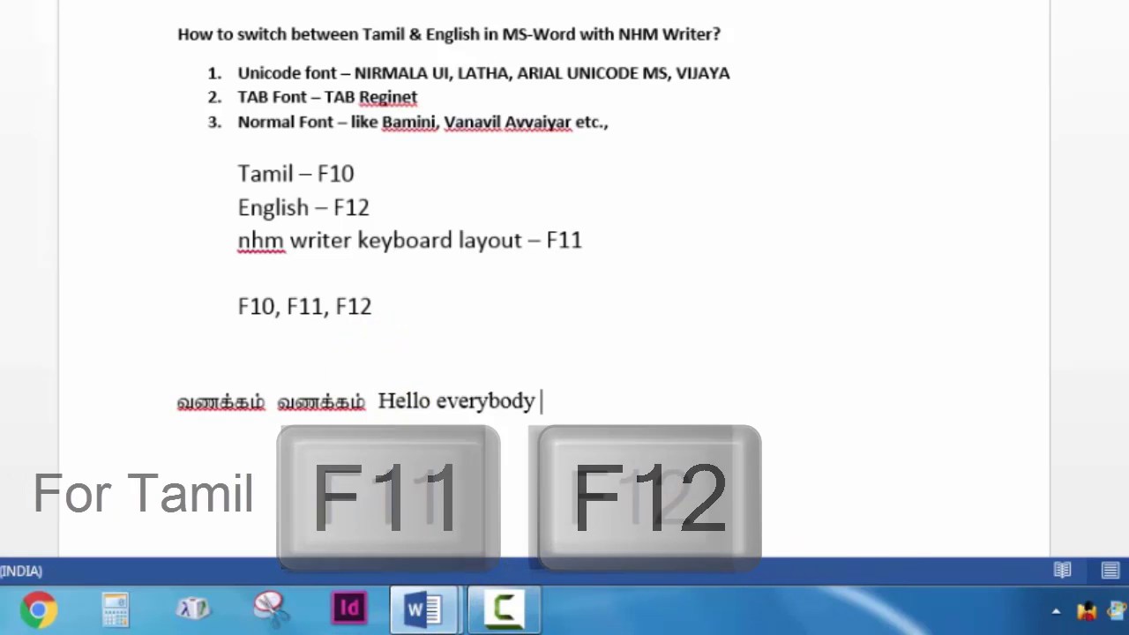
key(F10)
key(F11)
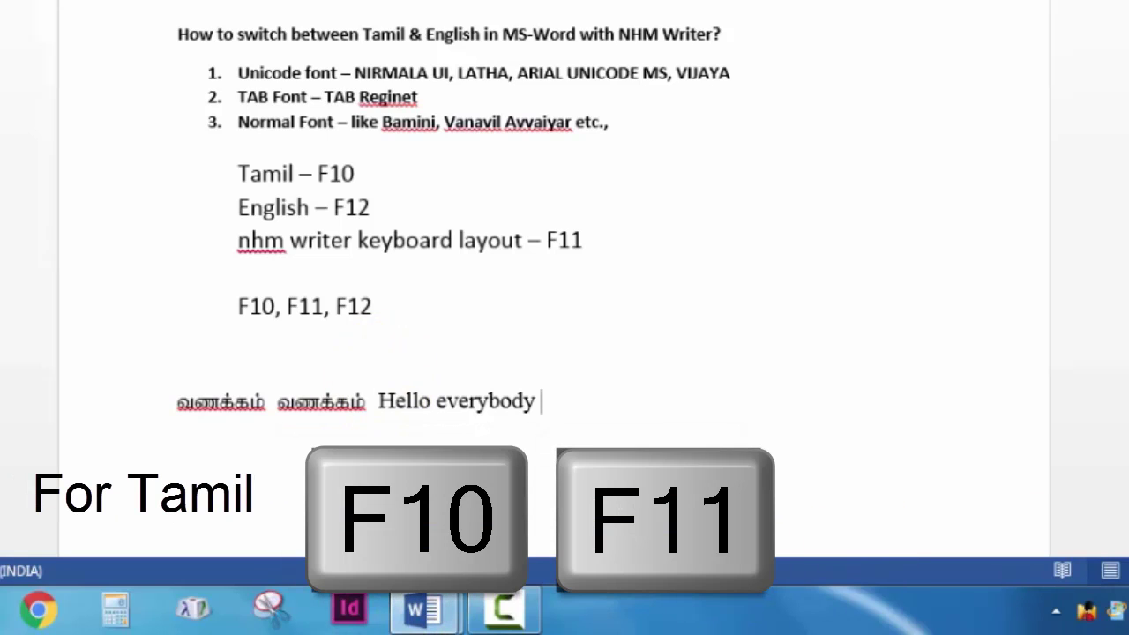
text(வணக்கம்)
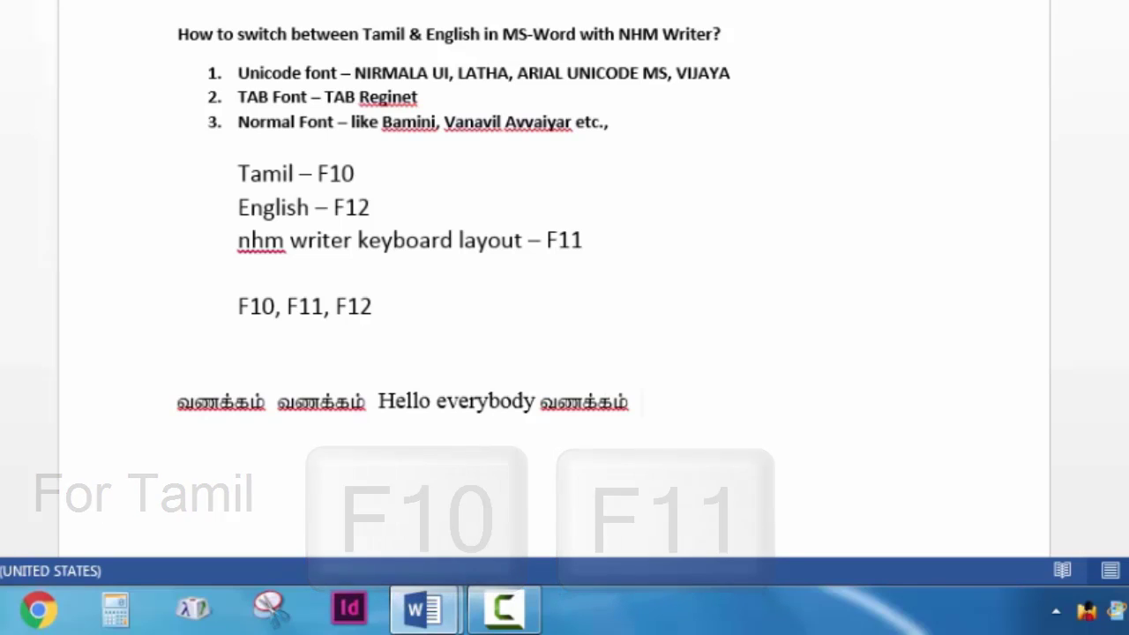
key(F11)
key(F12)
text(Hello ev)
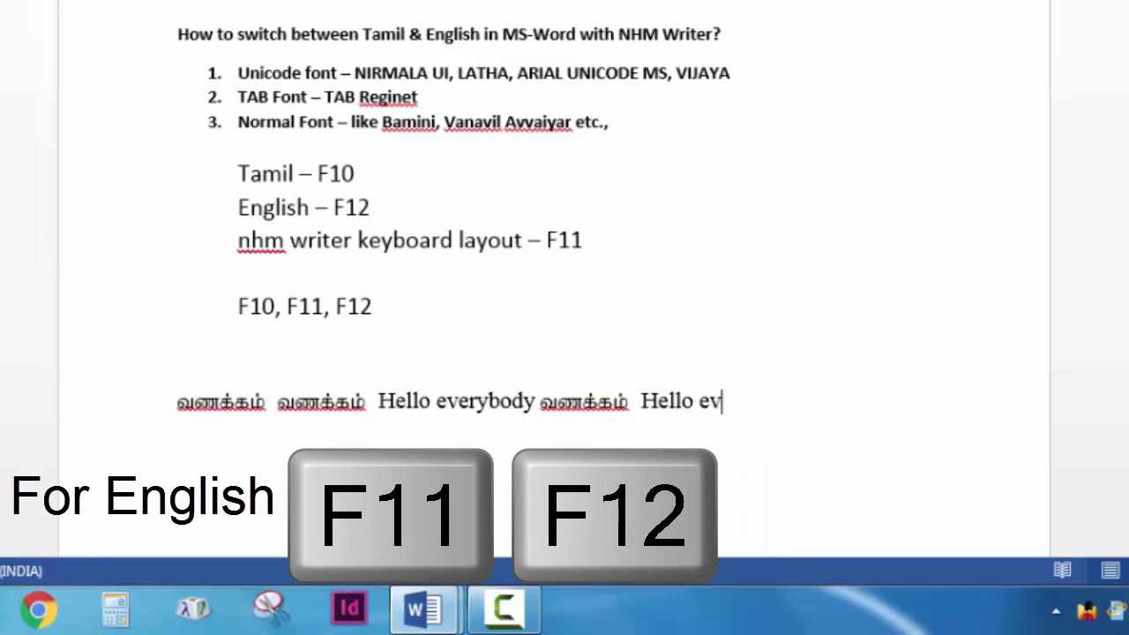
text(erbody)
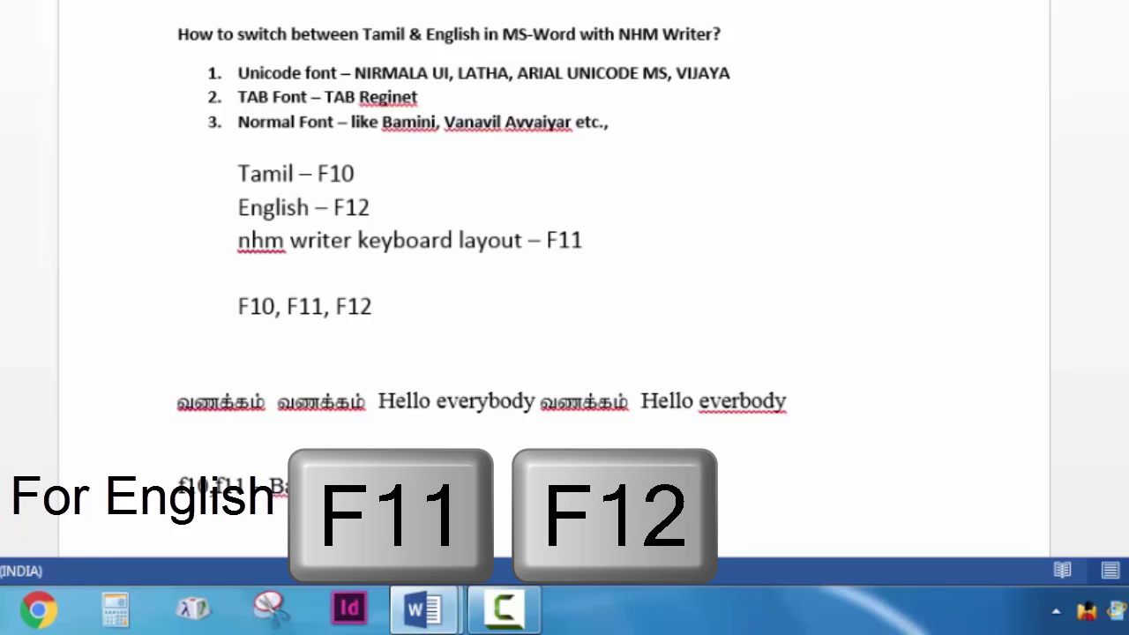
text( layout)
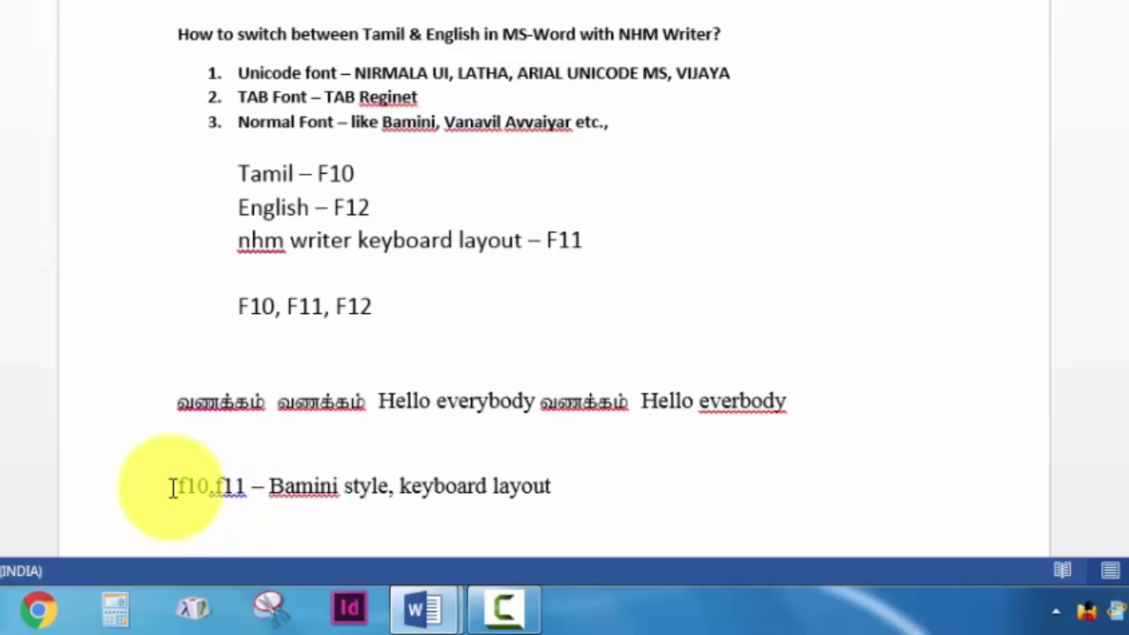
drag(173, 487, 251, 492)
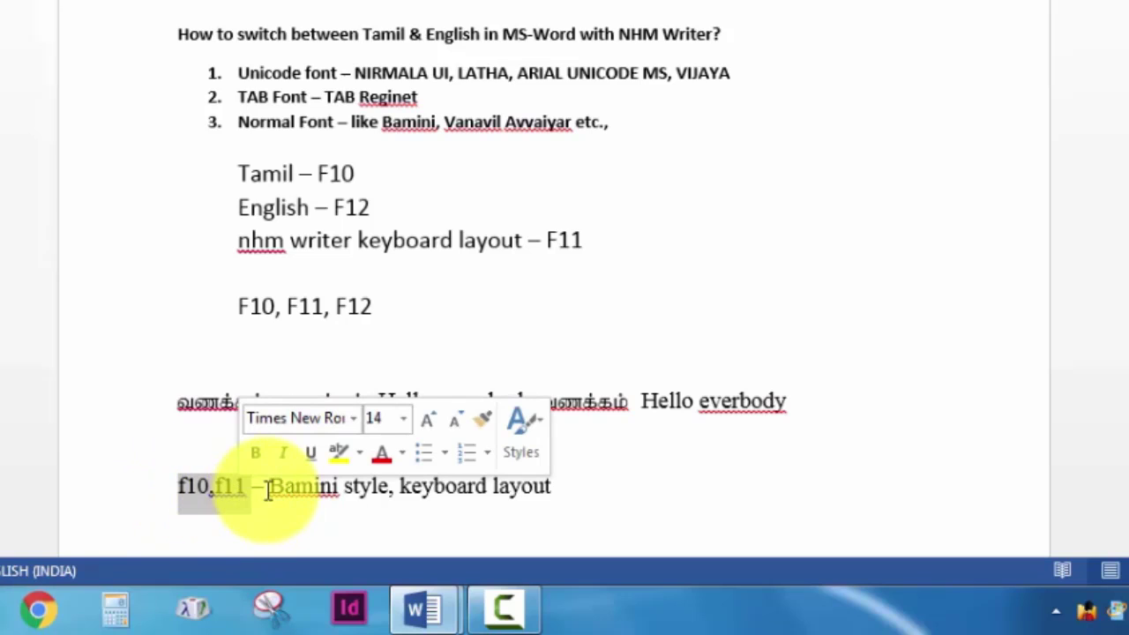
Step: Add 'keyboard layout, english' to the f11,f12 note line and switch back to the Tamil style
click(280, 487)
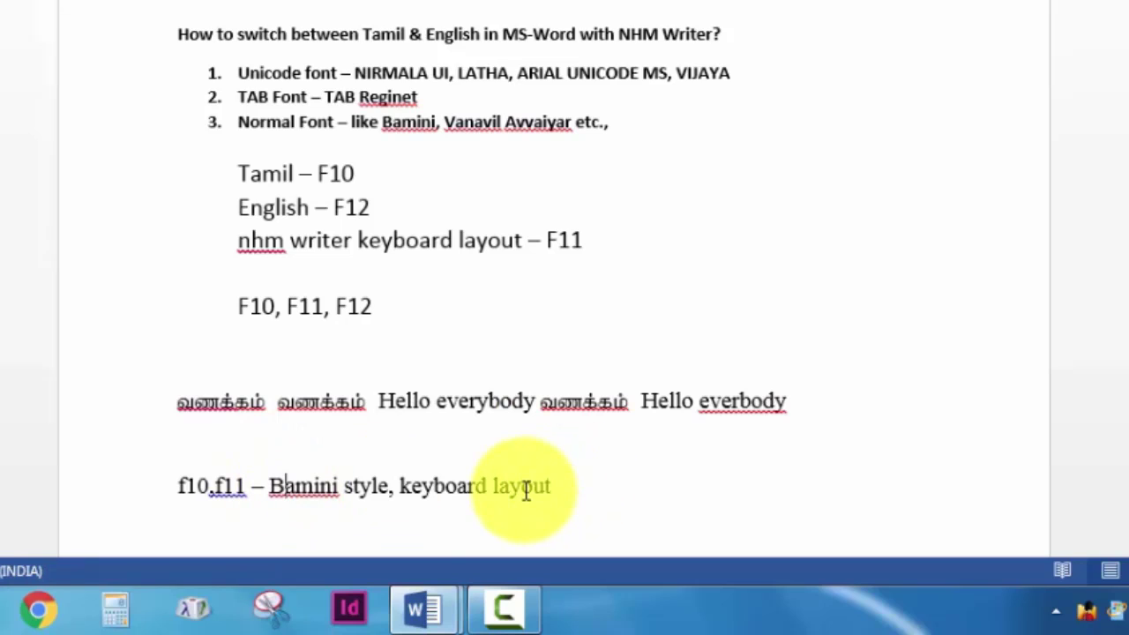
click(570, 485)
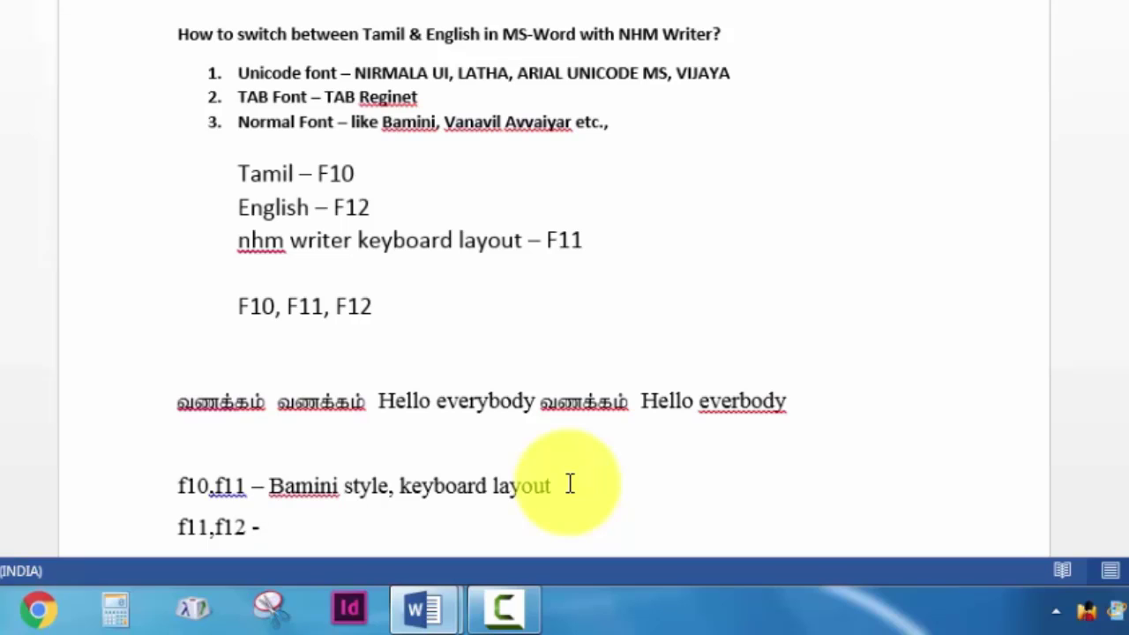
text(keybo)
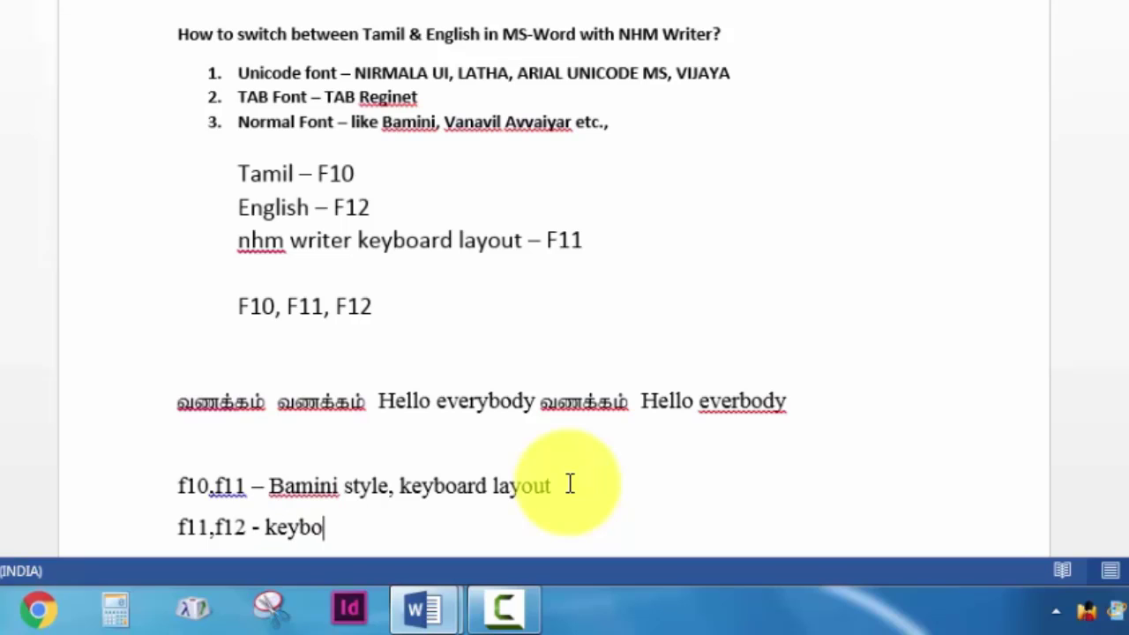
text(ard layou)
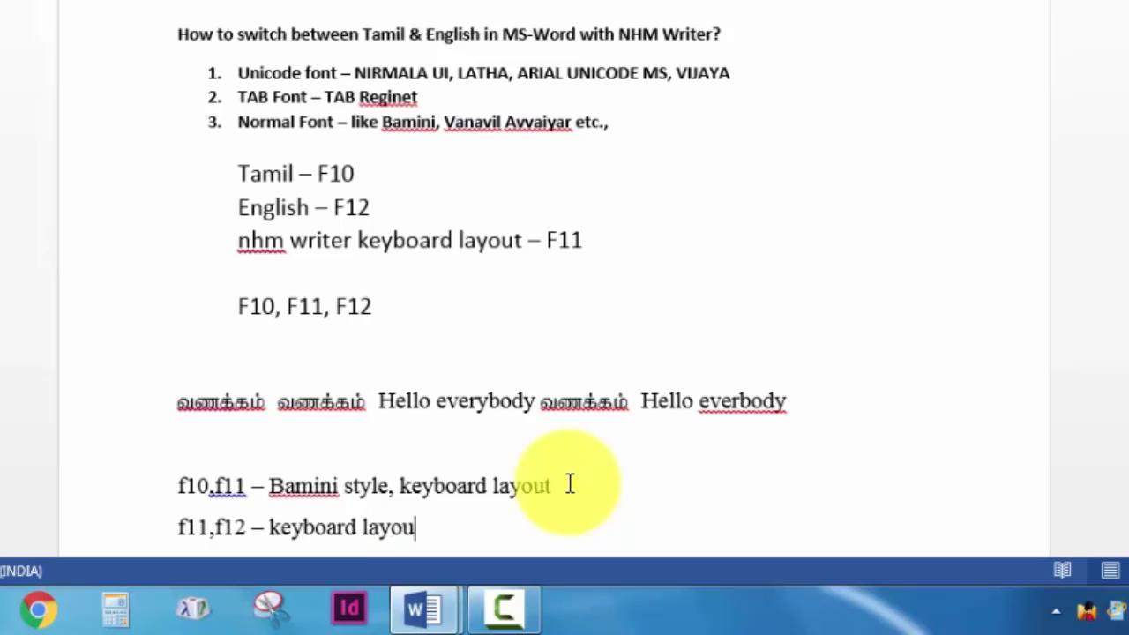
text(t, english)
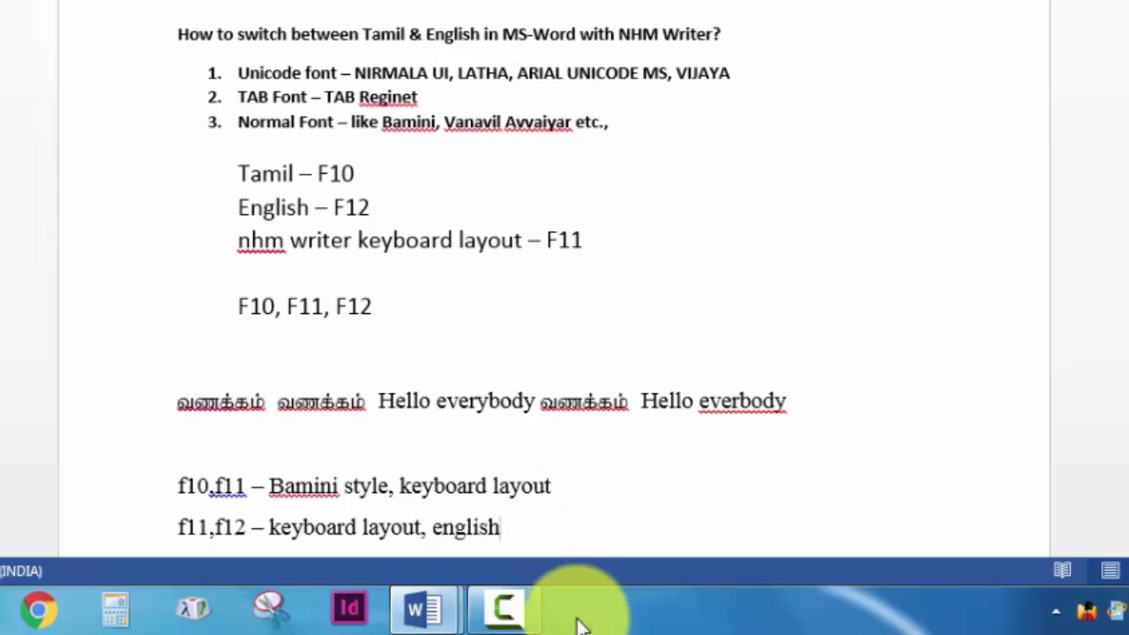
key(F10)
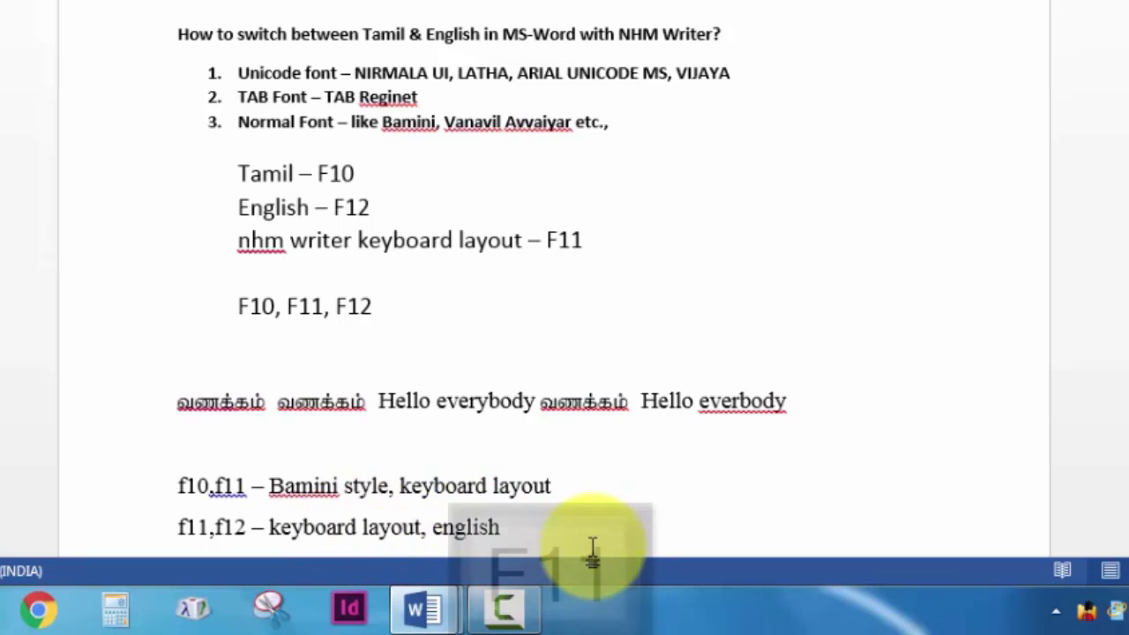
key(F11)
key(F10)
Step: On a new line, type வணக்கம் followed by the English words 'Hello everybody'
key(Return)
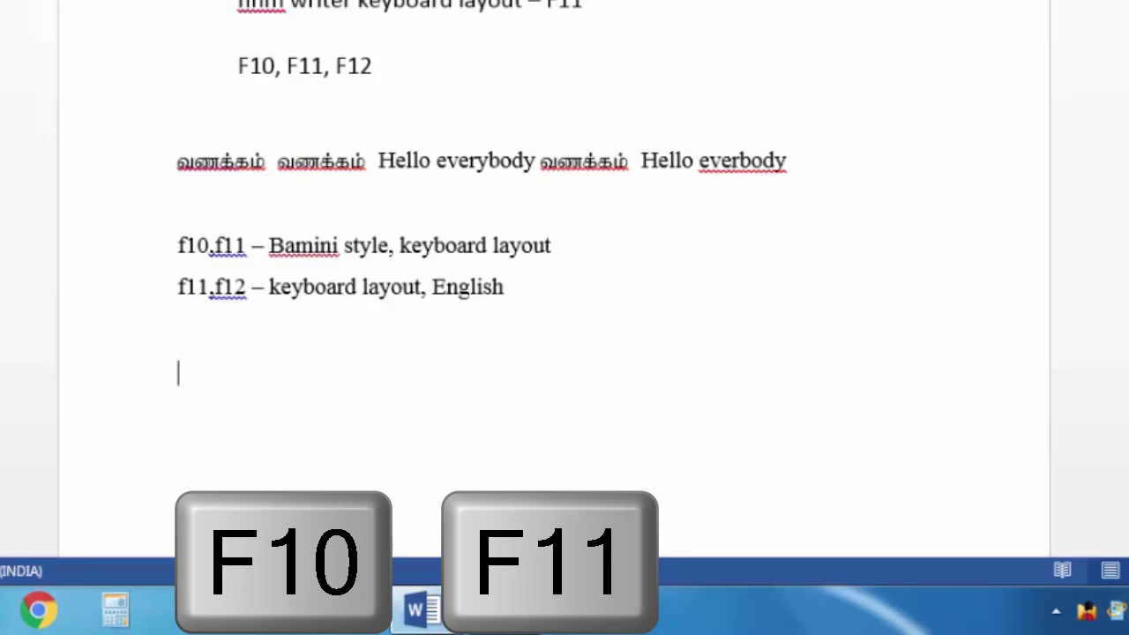
text(வணக்கம்)
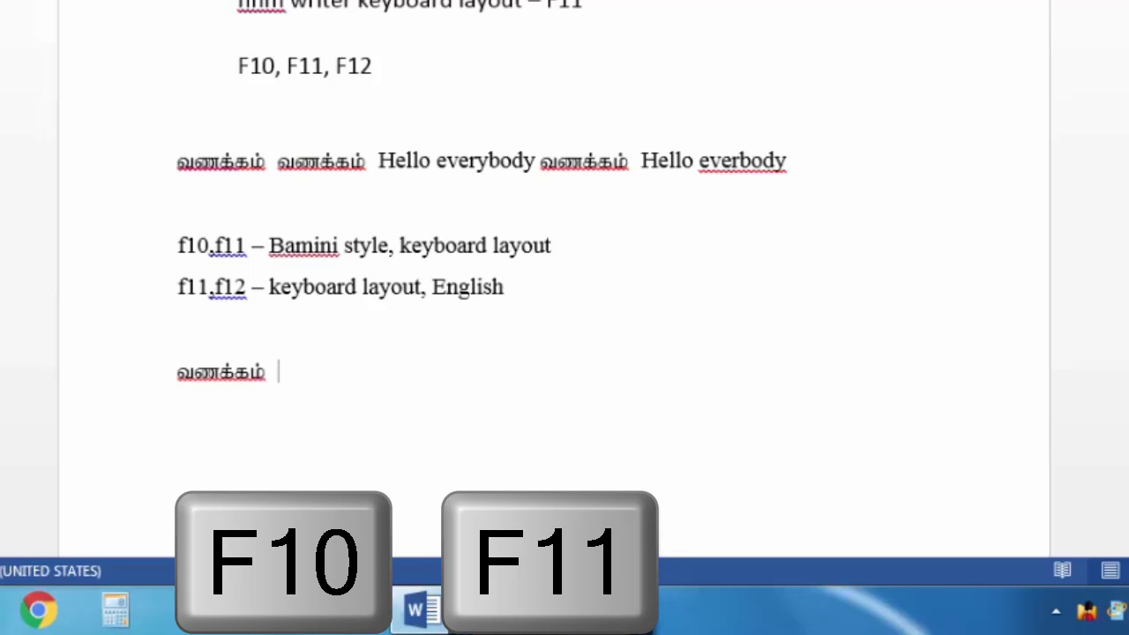
key(F11)
key(F12)
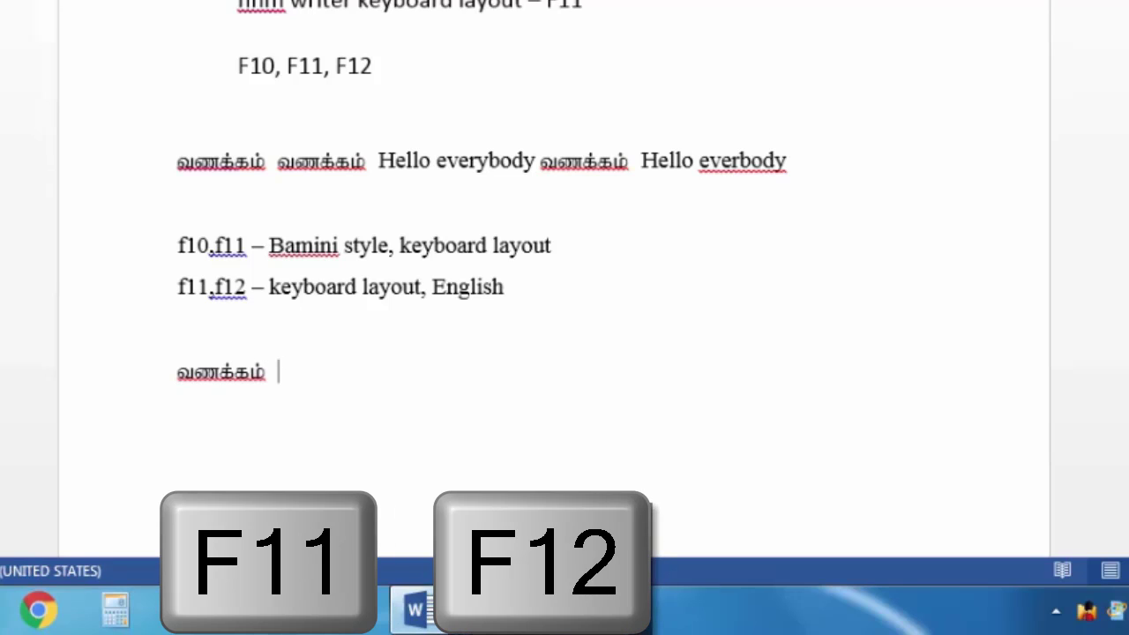
text(He)
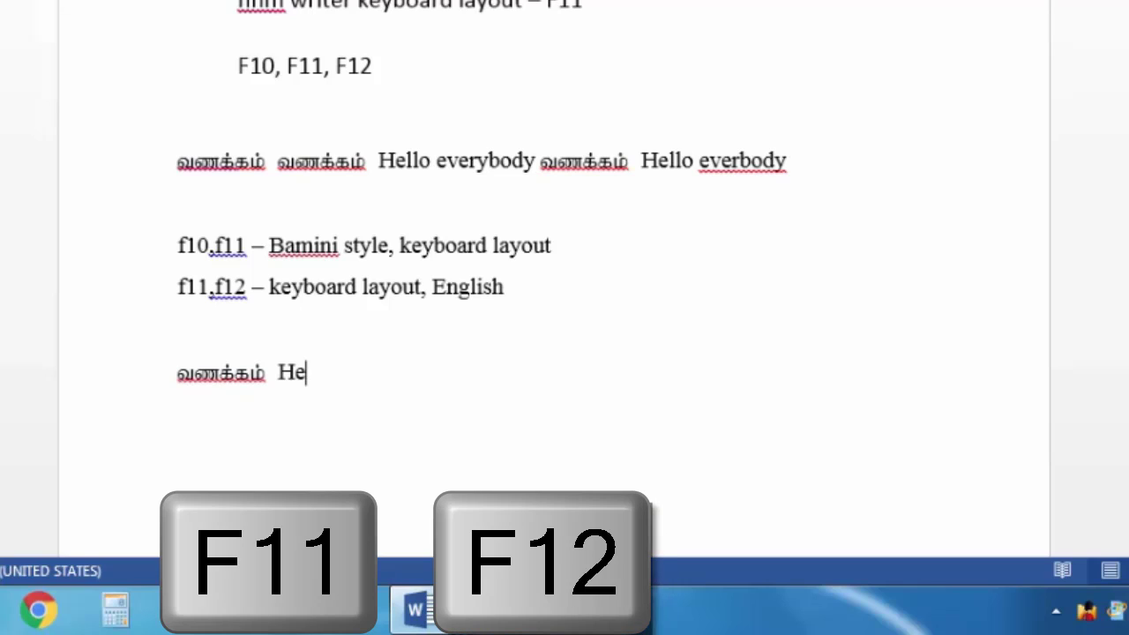
text(llo everybody)
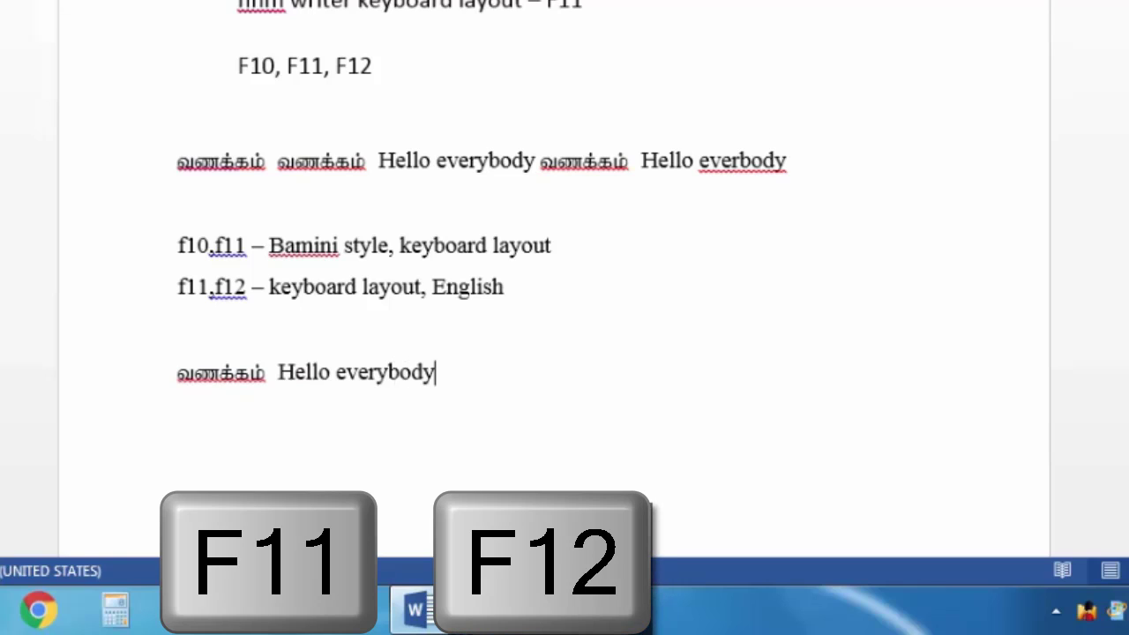
key(F10)
key(F11)
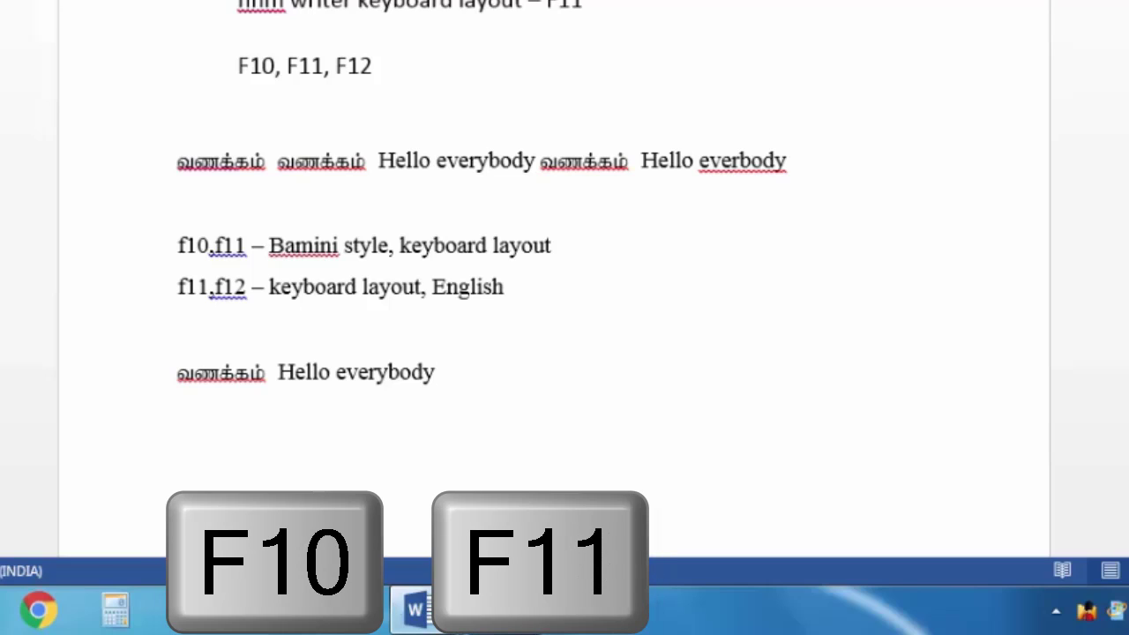
Step: Add a second வணக்கம் and 'Hello everybody' to the line, correcting typos along the way
text(வண)
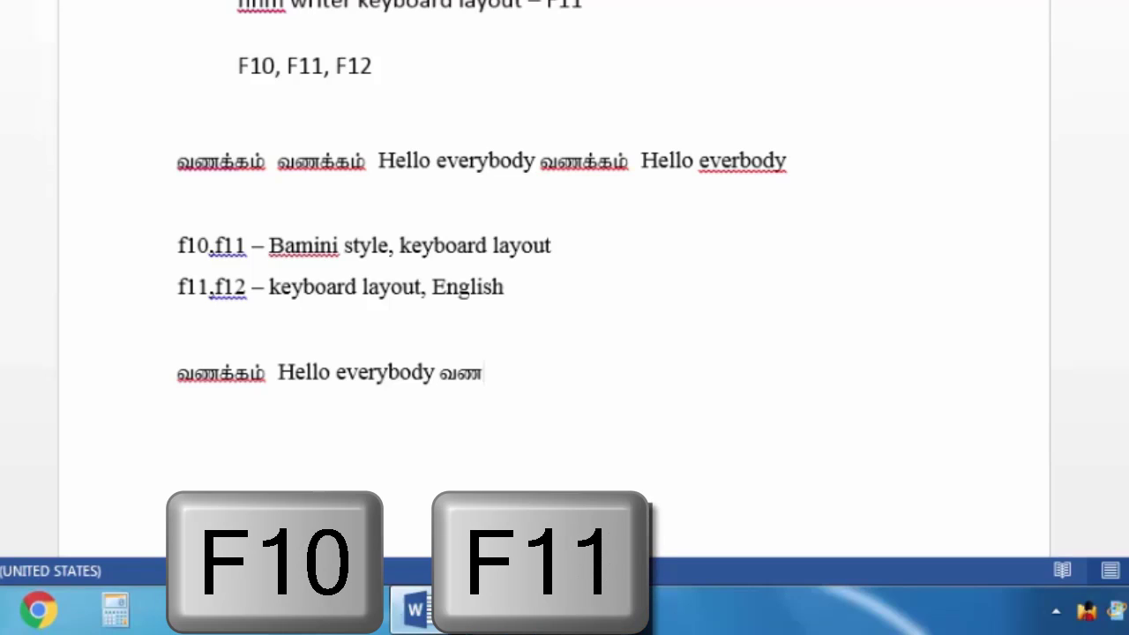
key(BackSpace)
key(BackSpace)
key(BackSpace)
key(BackSpace)
key(BackSpace)
key(BackSpace)
key(BackSpace)
text(வணக்கம்)
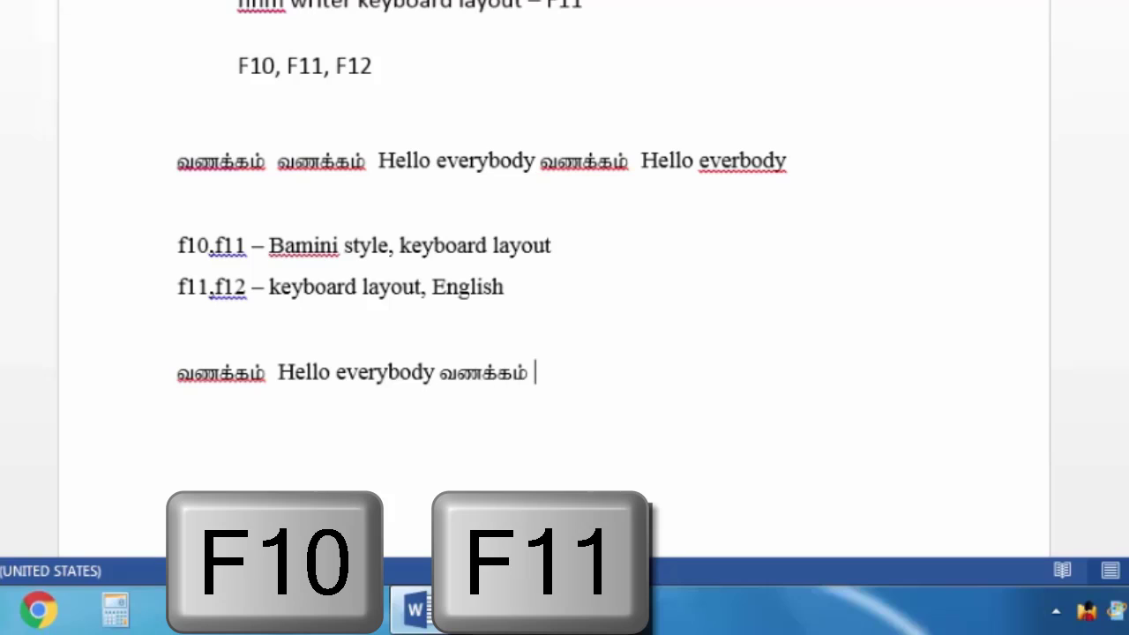
key(F11)
key(F12)
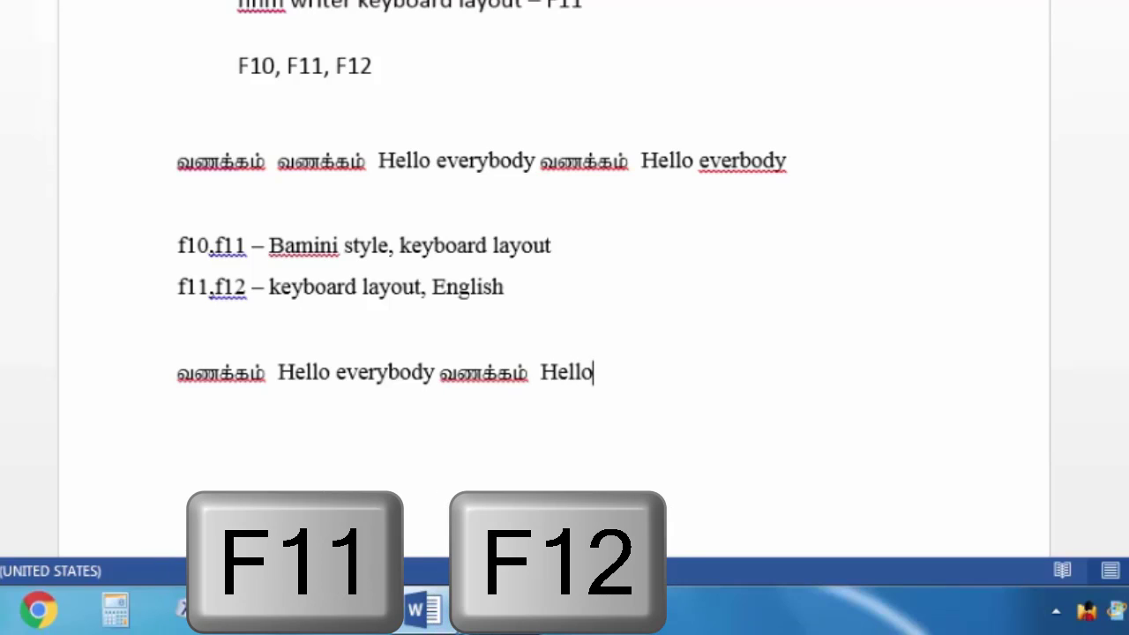
key(BackSpace)
key(BackSpace)
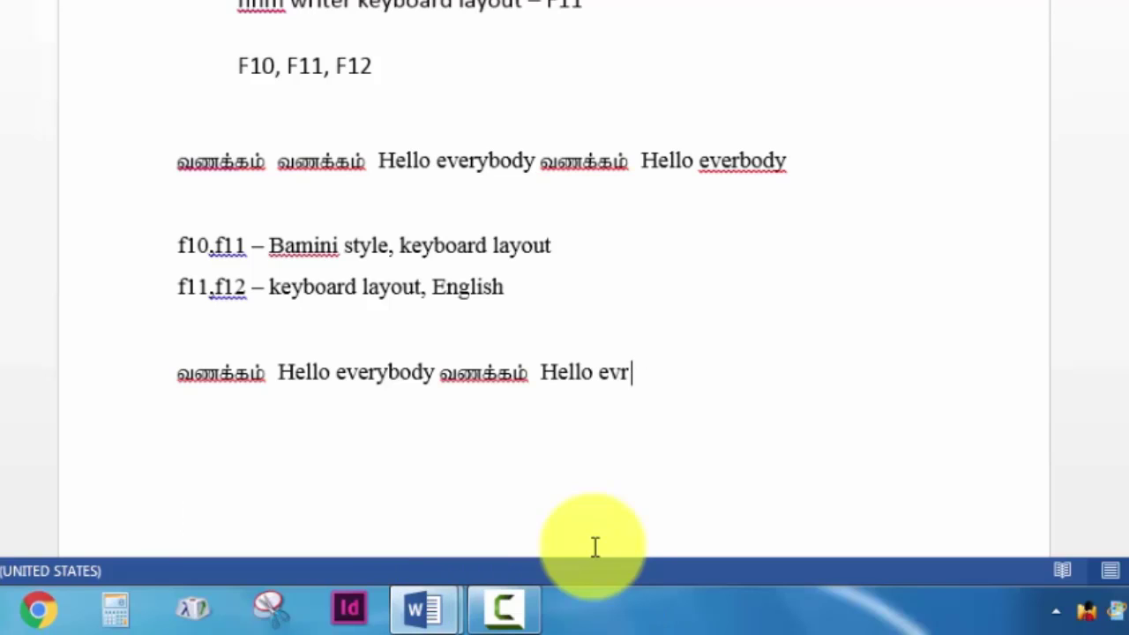
text(ody)
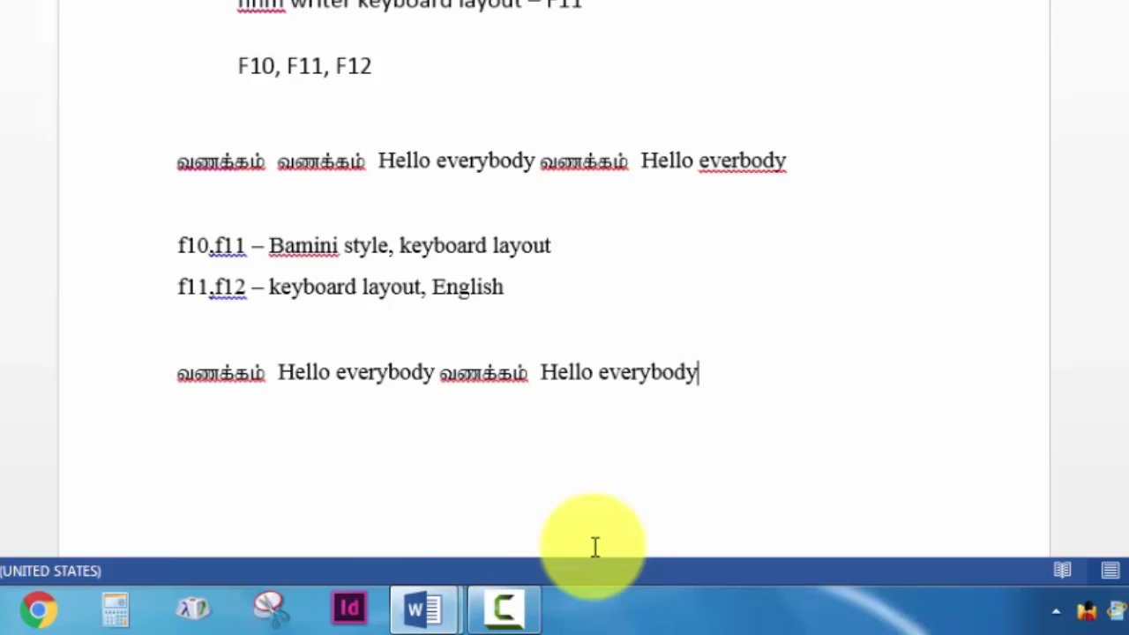
key(F10)
key(F11)
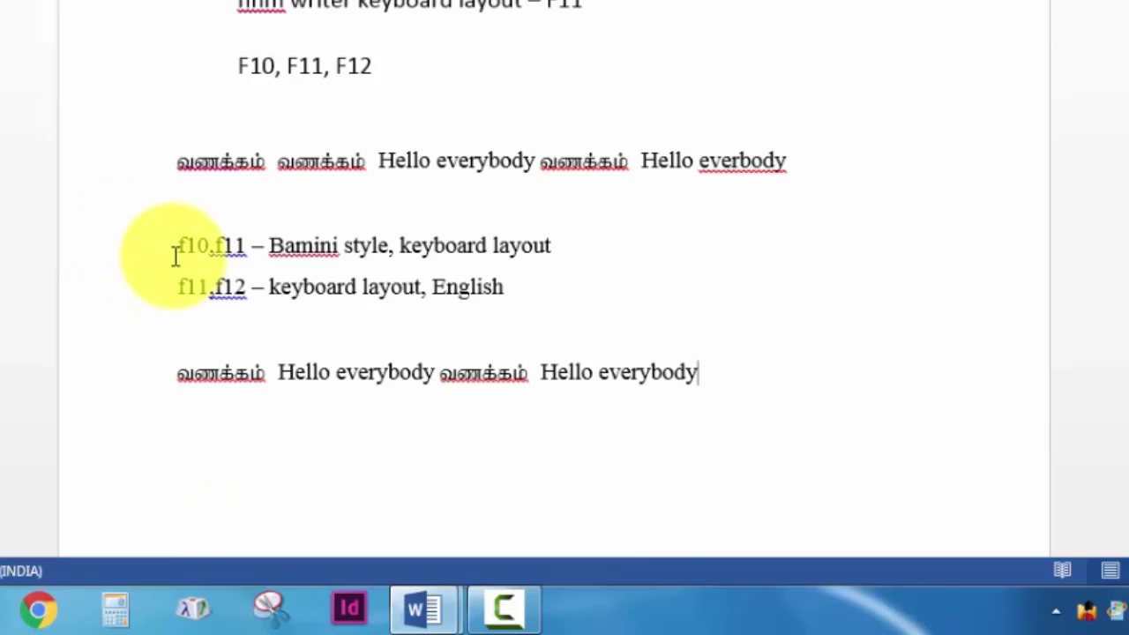
drag(177, 250, 565, 254)
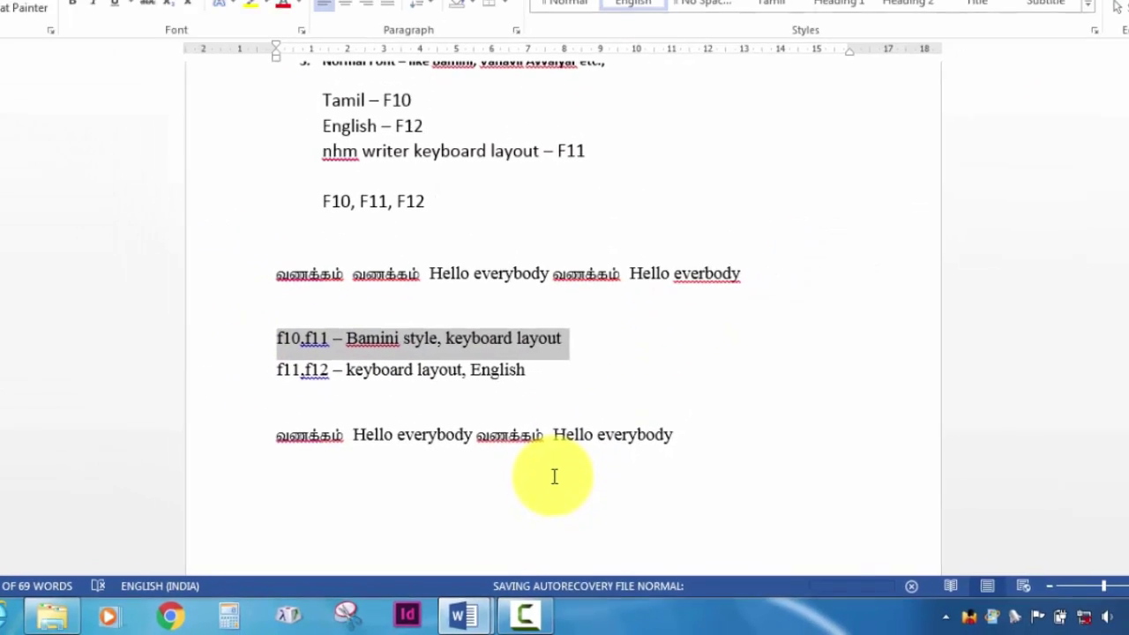
Step: Close the style management window unchanged and launch a new Word 2013 session
text(body வணக்கம் hello everybody)
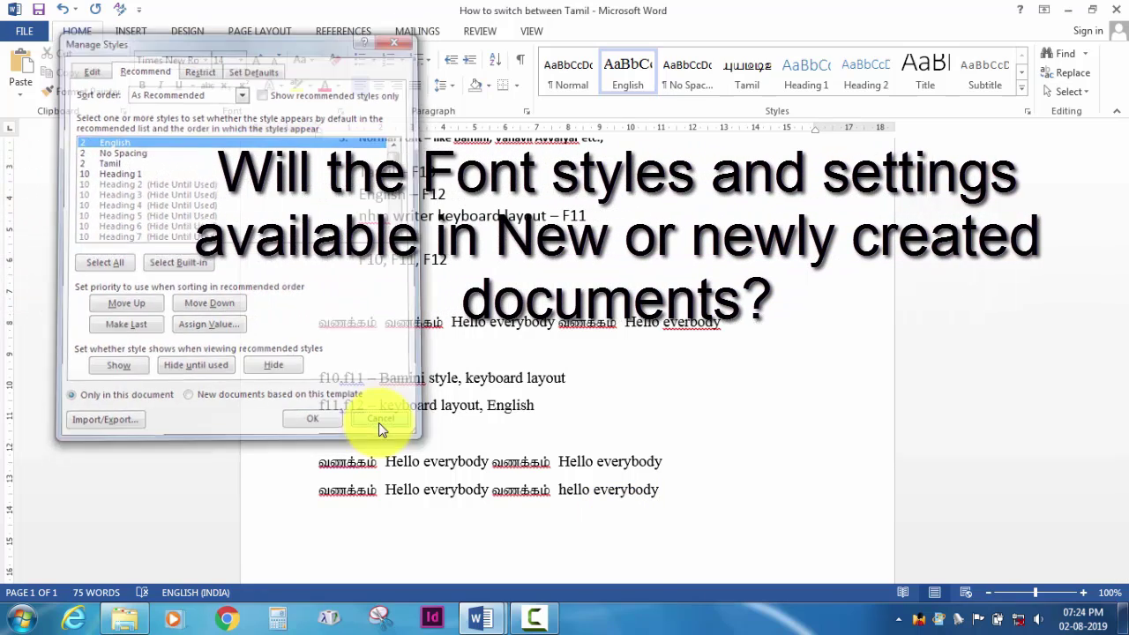
click(379, 423)
click(19, 620)
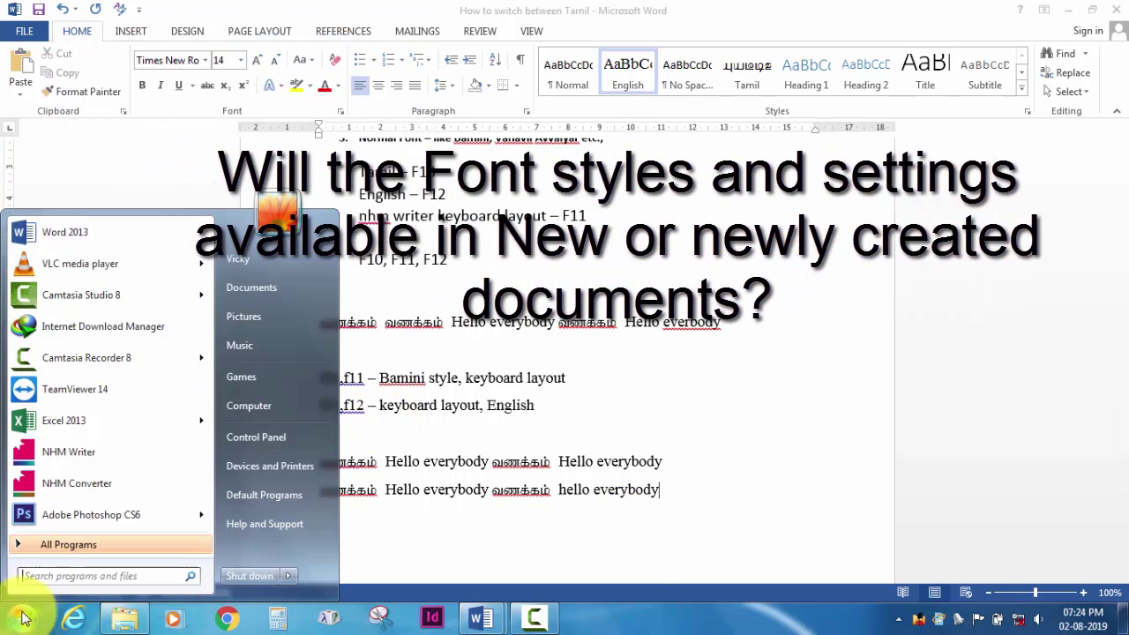
click(73, 239)
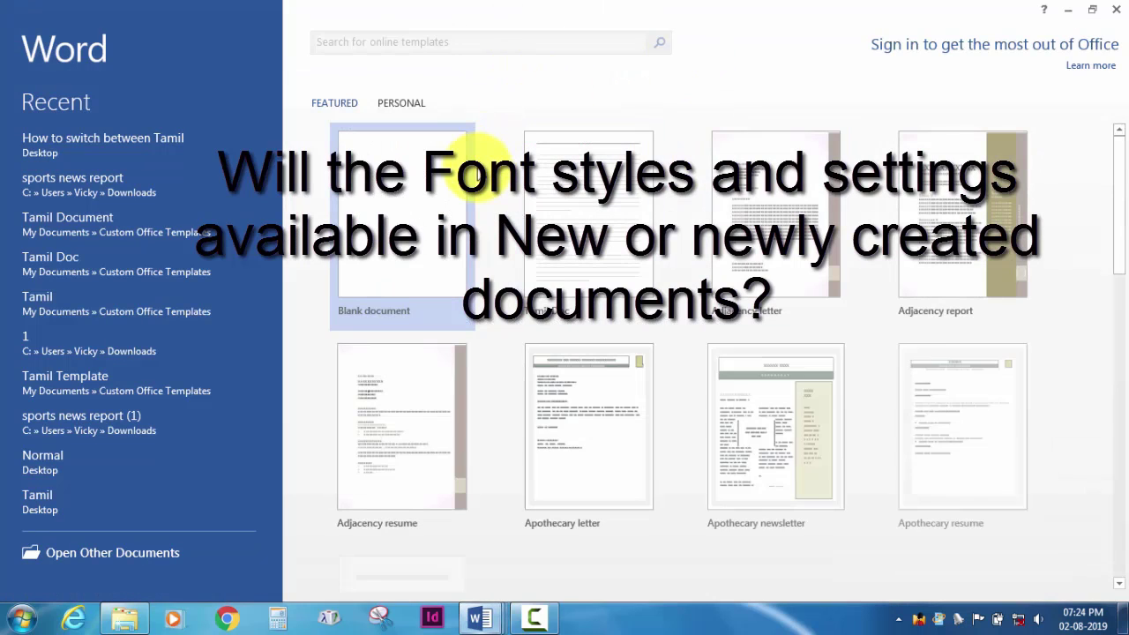
click(445, 183)
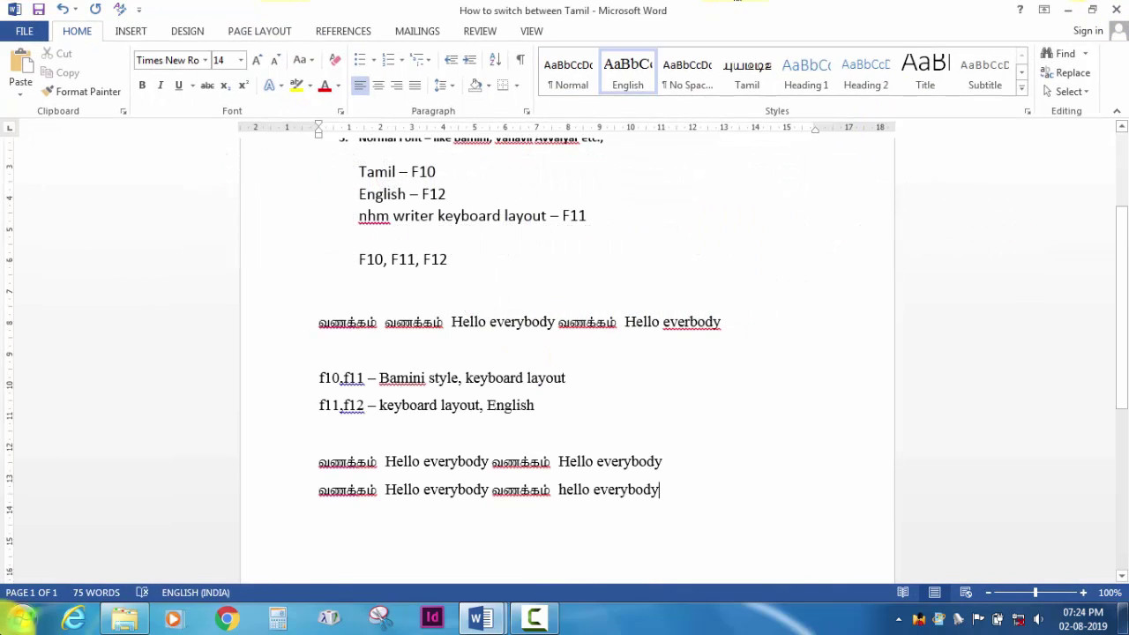
Step: Launch another Word window from the Start menu, reaching its template start screen
key(super)
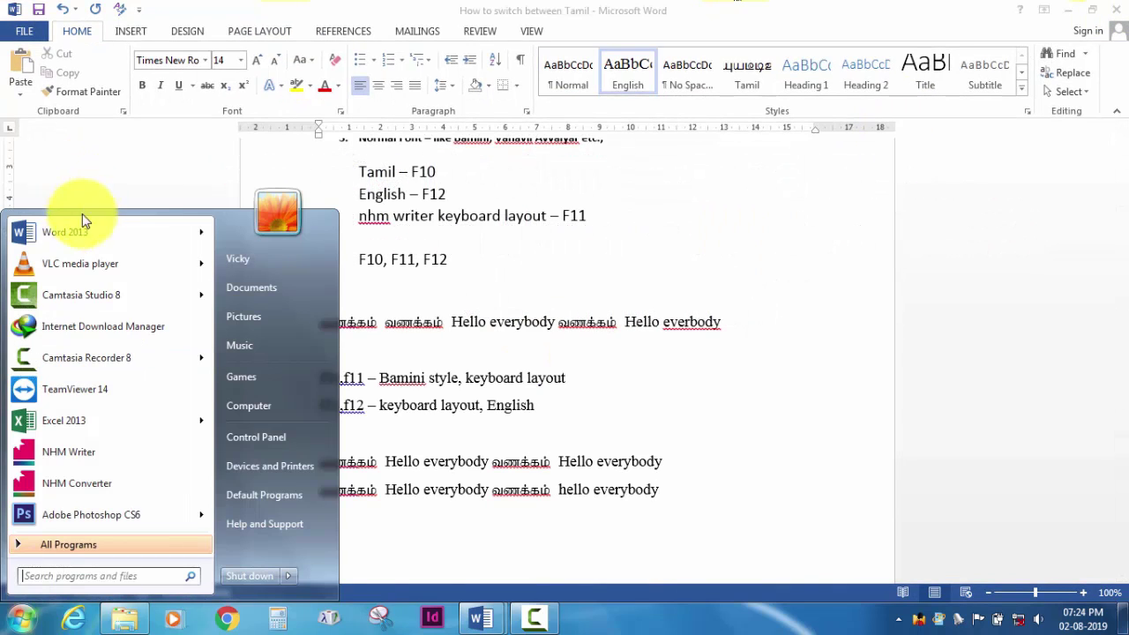
click(83, 231)
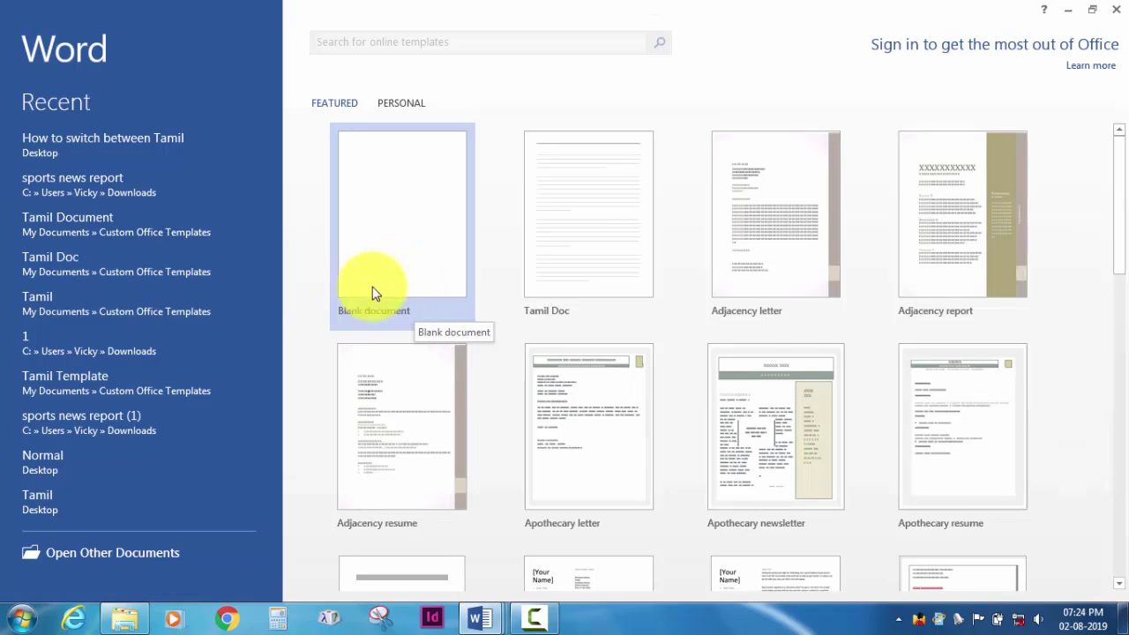
click(368, 201)
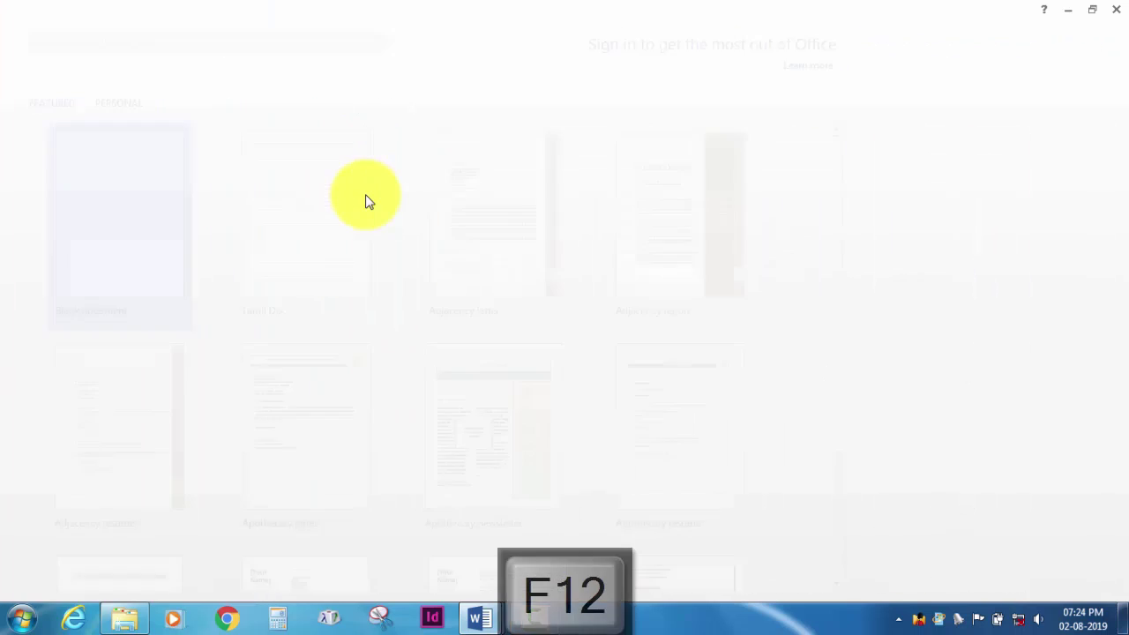
key(F10)
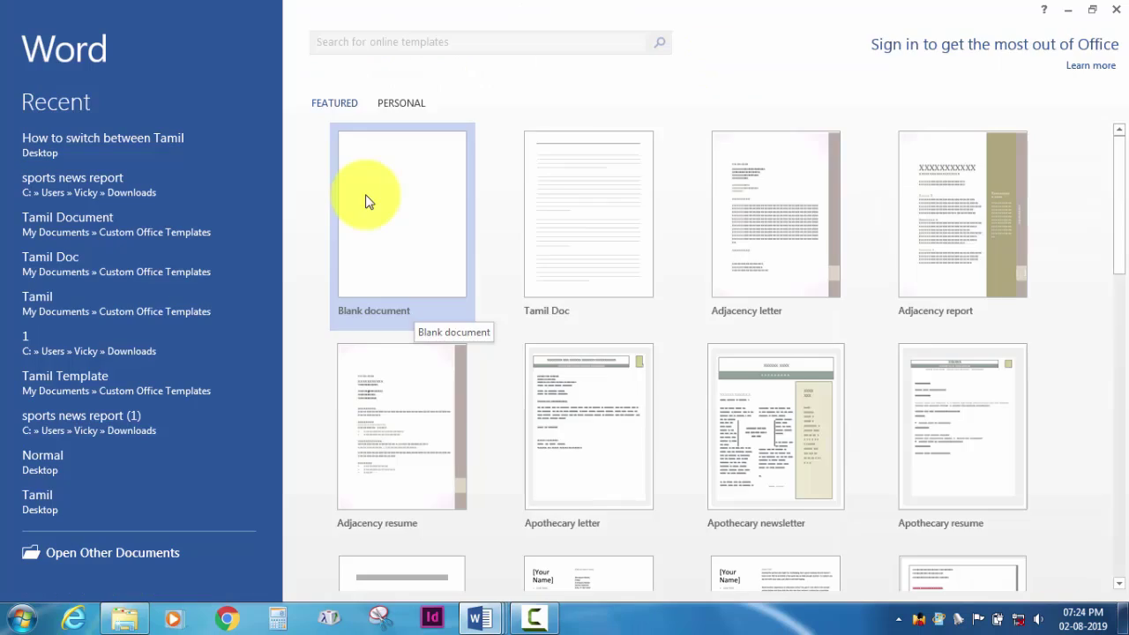
Step: In a blank document, toggle F10 and F12 to check fonts switch between Bamini and Times New Roman
click(365, 200)
key(F12)
key(F10)
key(F12)
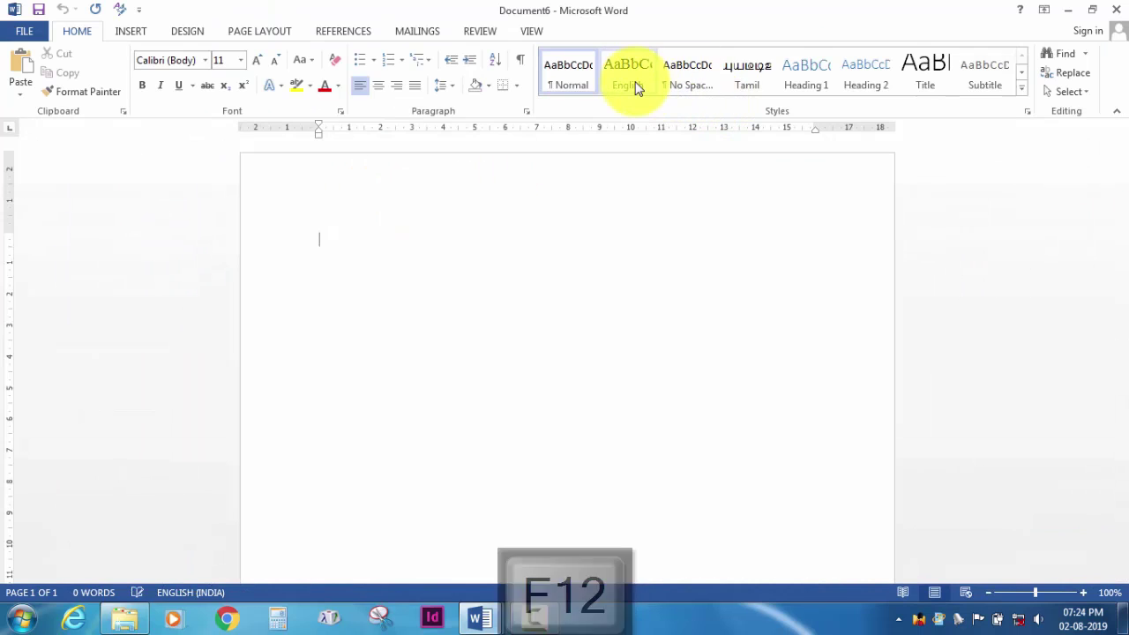
key(F10)
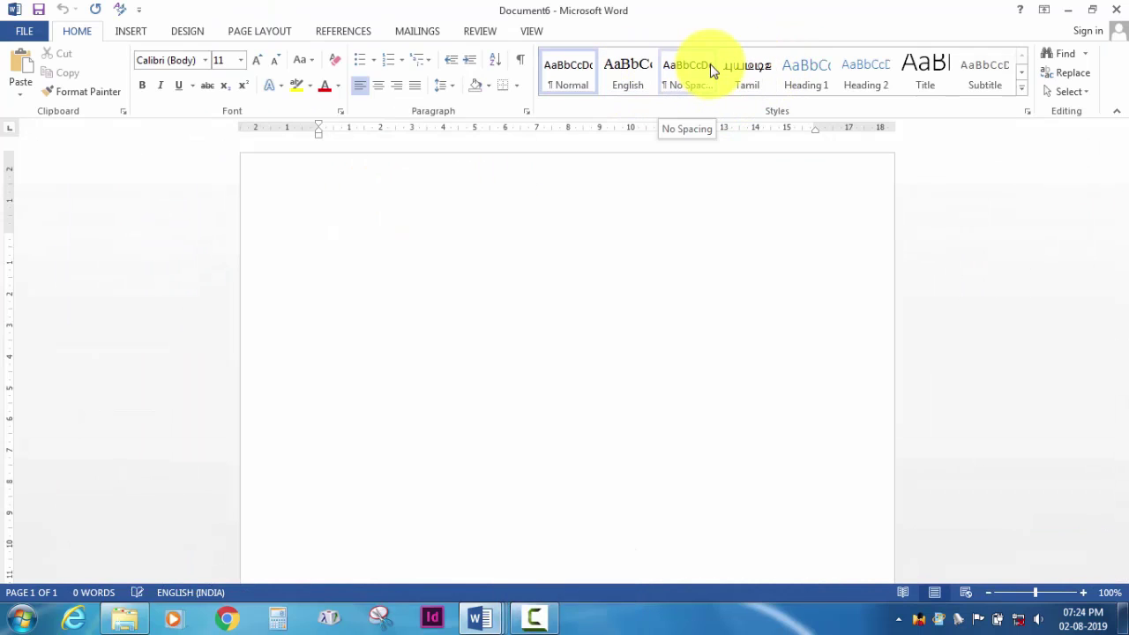
key(F10)
key(F12)
key(F12)
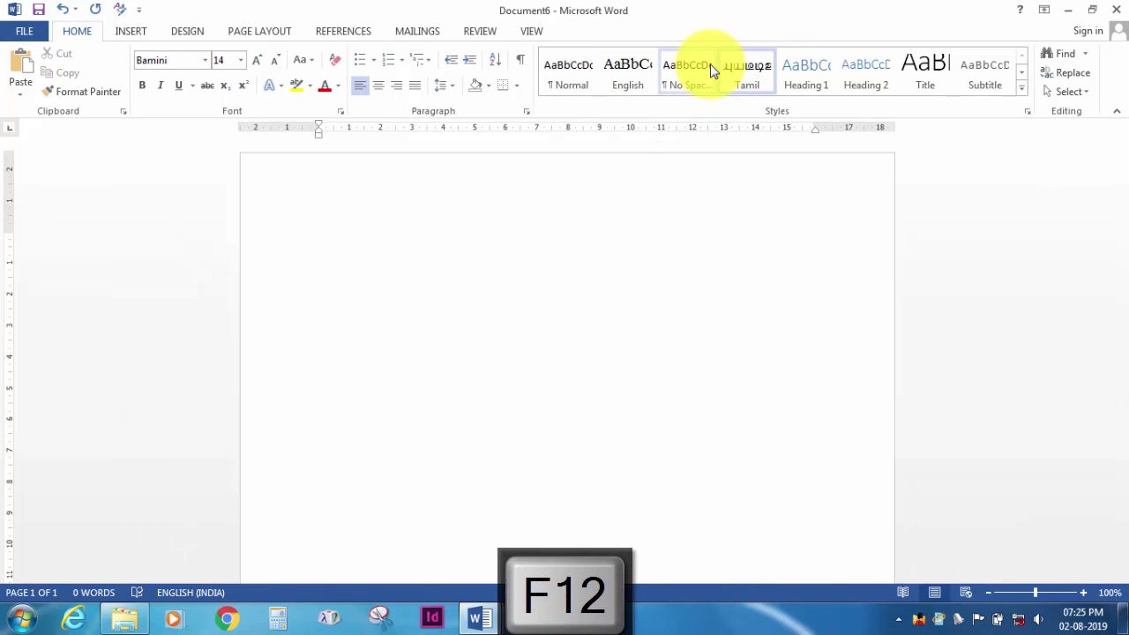
key(F12)
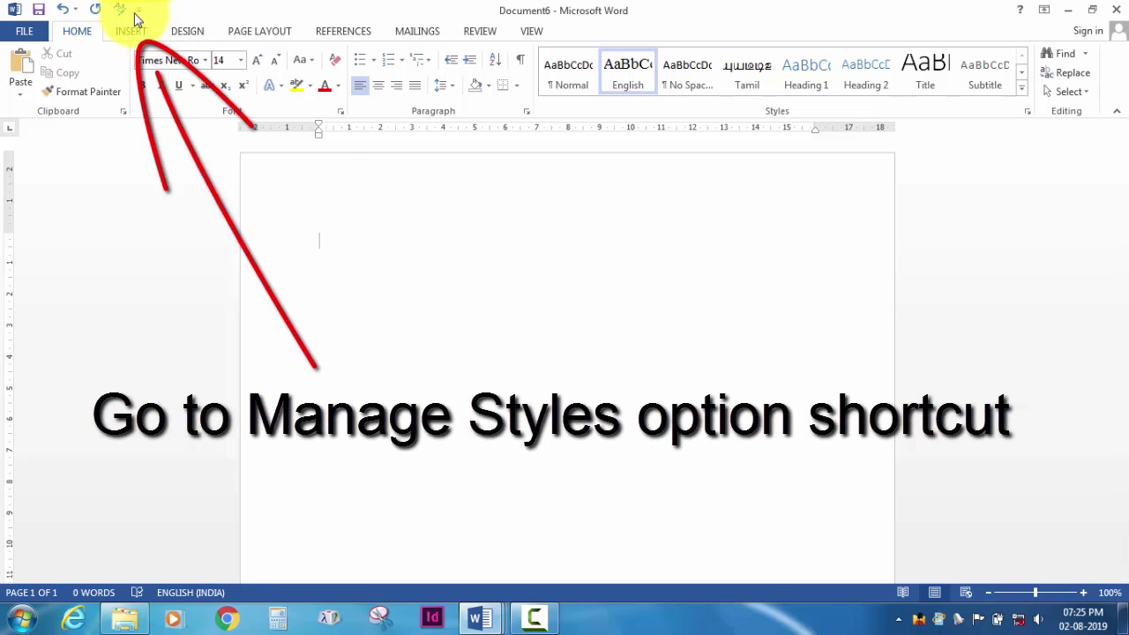
key(ctrl+alt+shift+s)
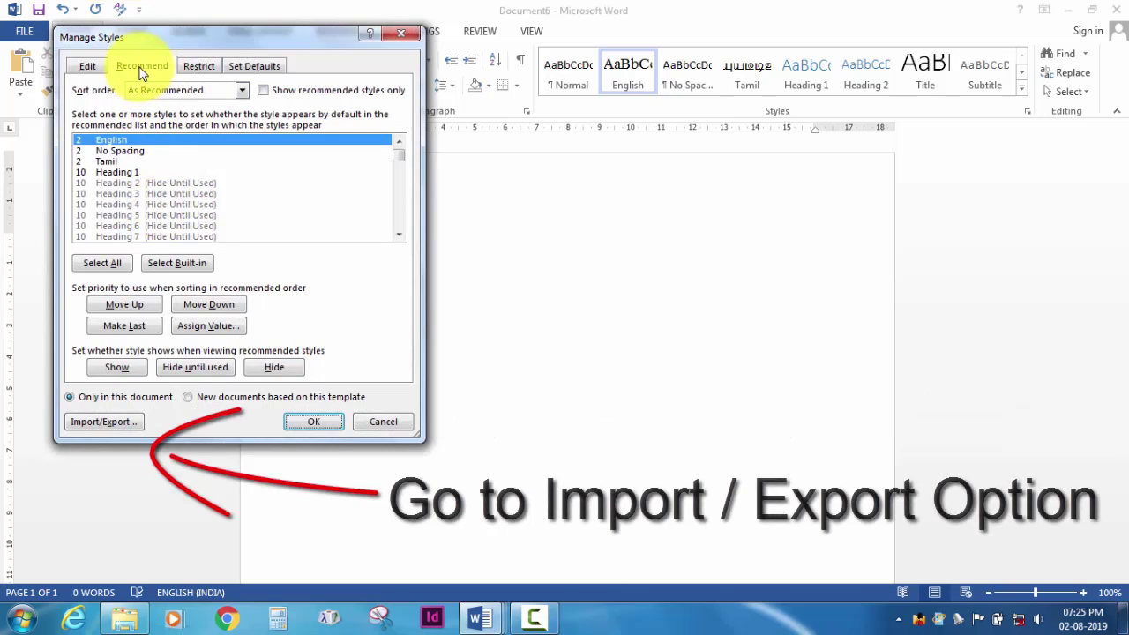
click(119, 421)
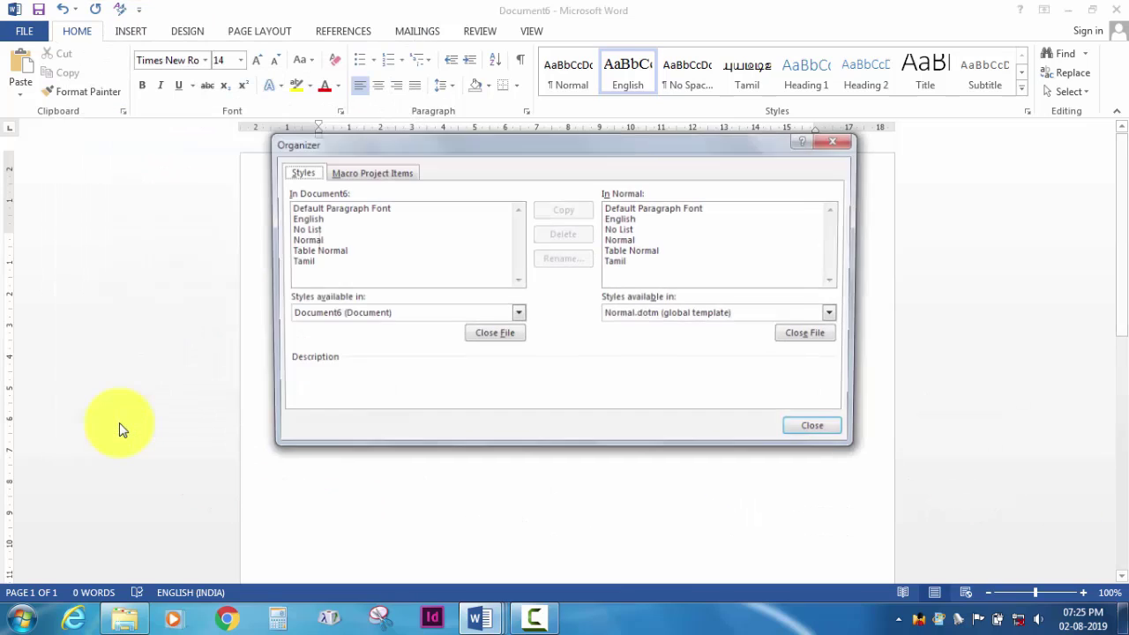
click(625, 219)
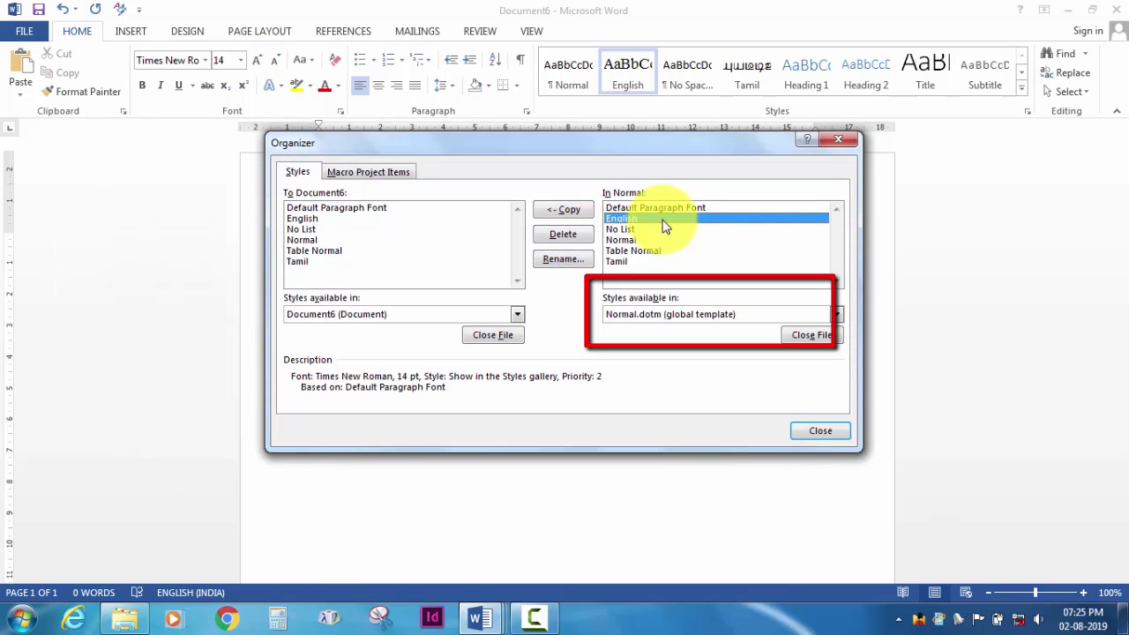
click(806, 436)
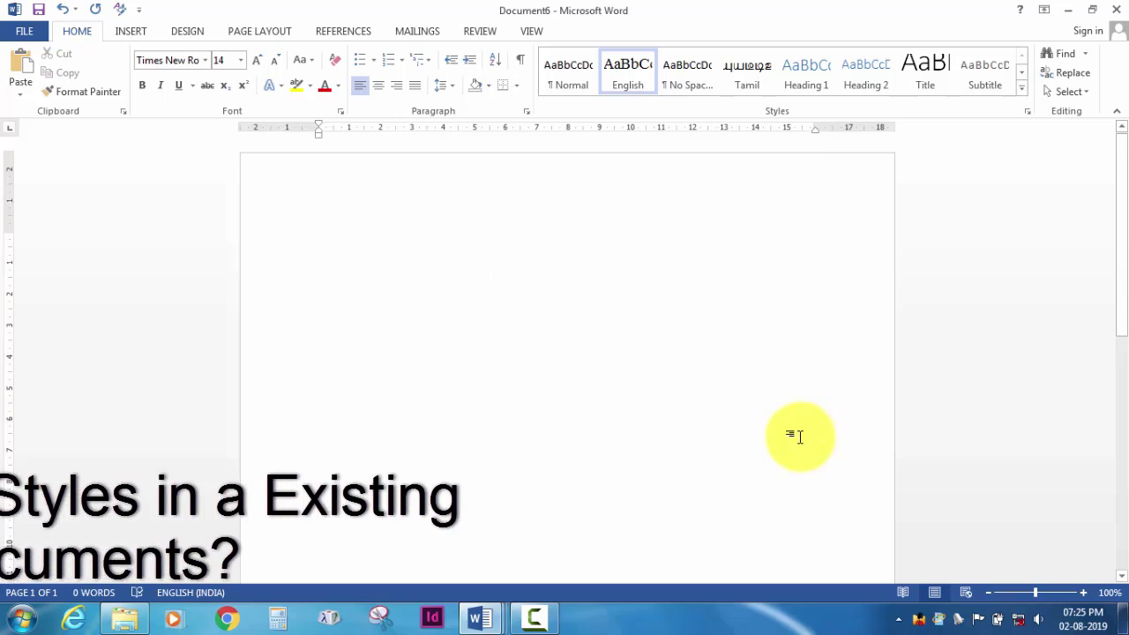
Step: Open 'sports news report' from Word 2013's Recent list in the Start menu
click(21, 618)
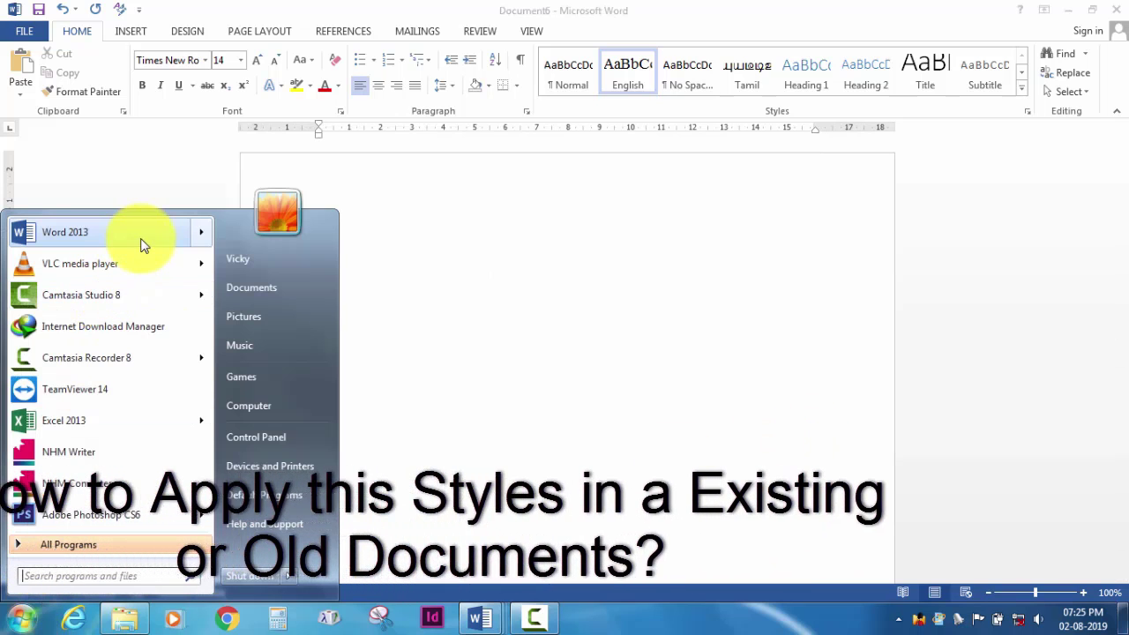
mouse_move(141, 235)
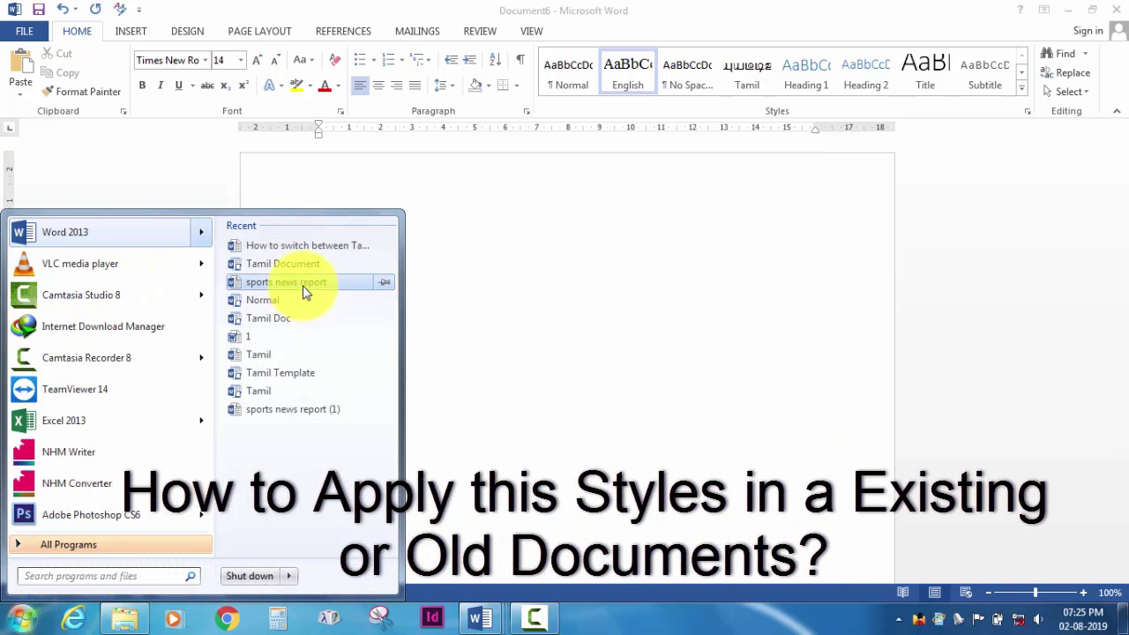
click(302, 289)
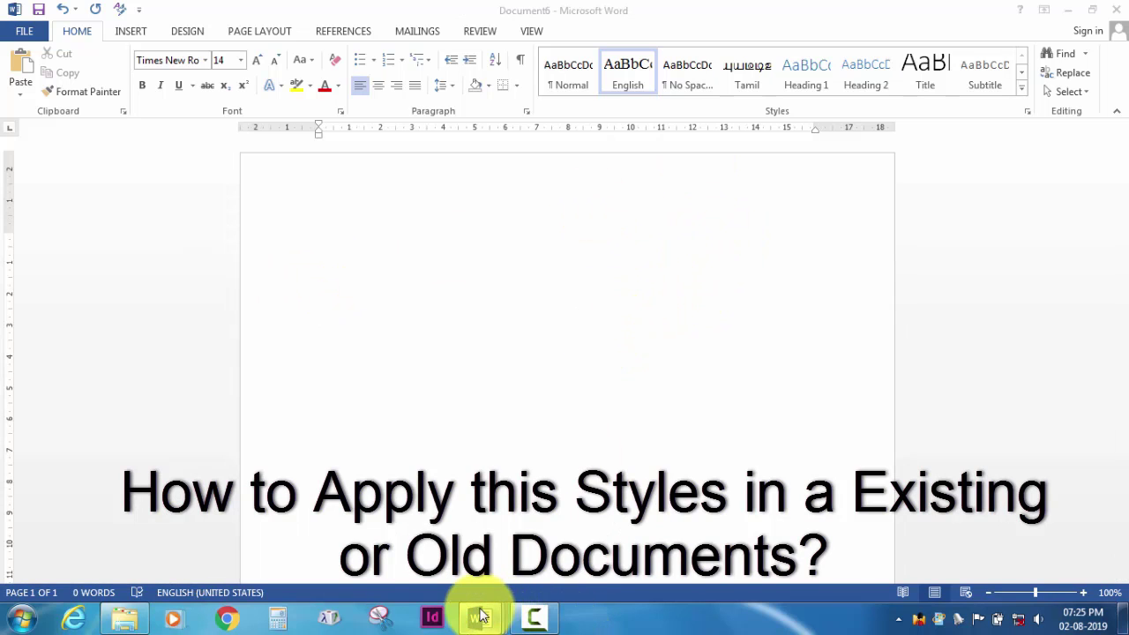
Step: Minimize the blank Document6 and the 'How to switch between Tamil' windows
mouse_move(479, 618)
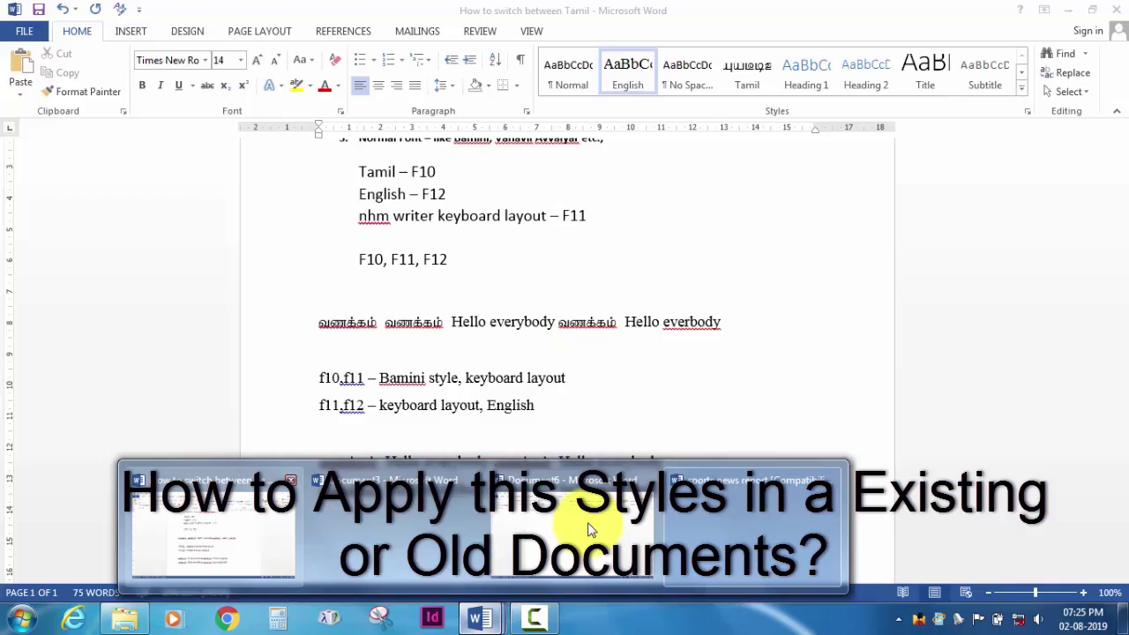
click(591, 530)
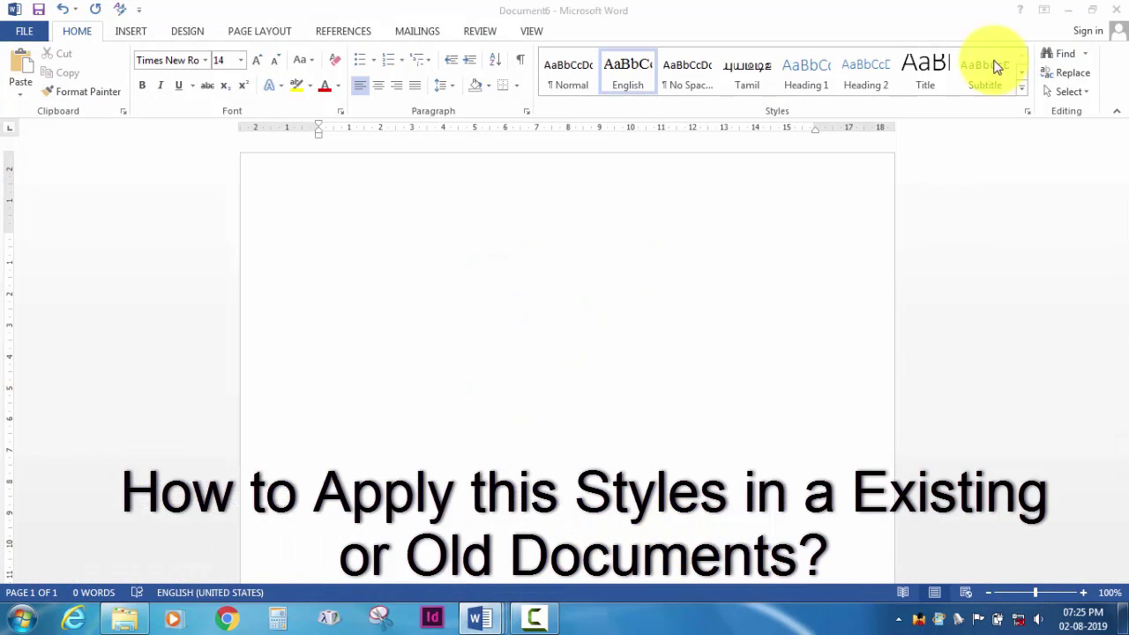
click(1069, 11)
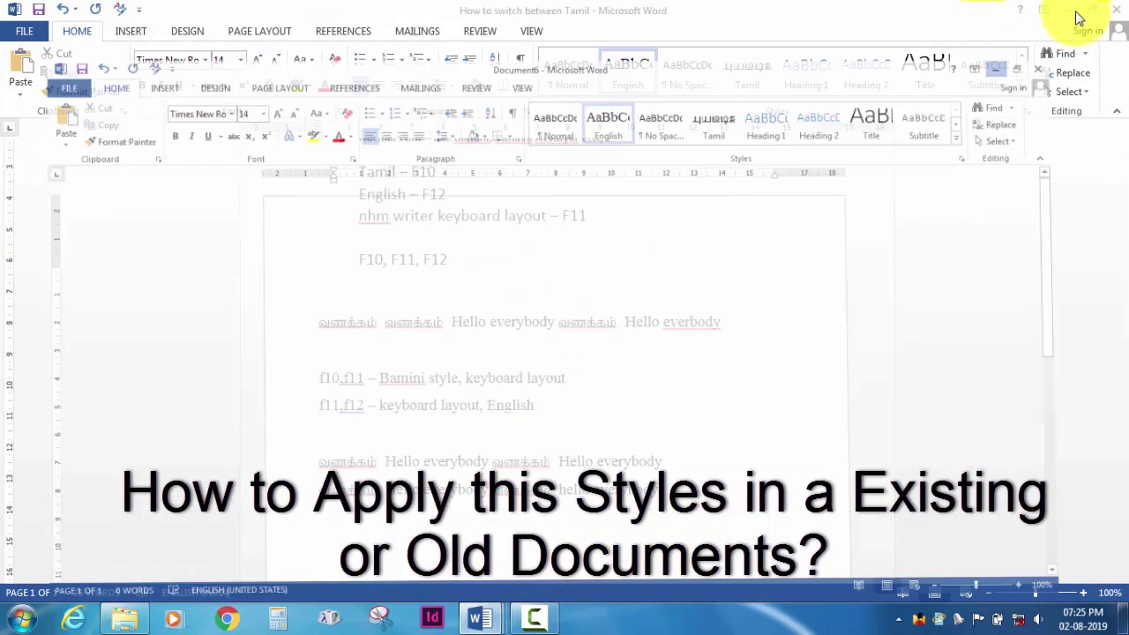
click(1070, 12)
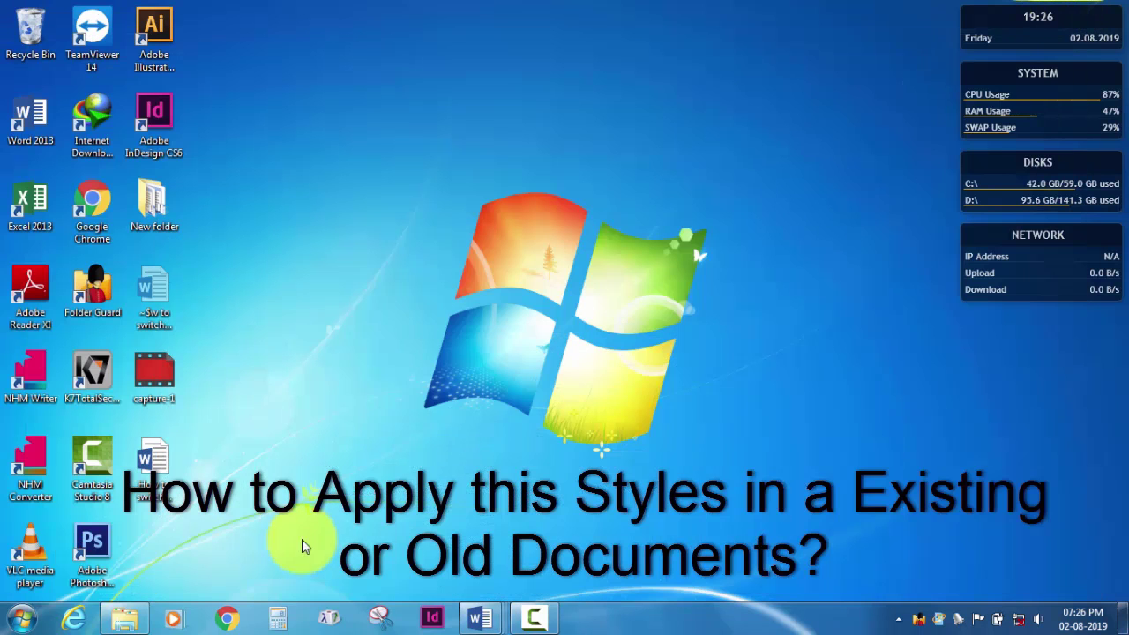
Step: Reopen 'How to switch between Tamil' from the Start menu's recent Word files
click(21, 617)
mouse_move(116, 227)
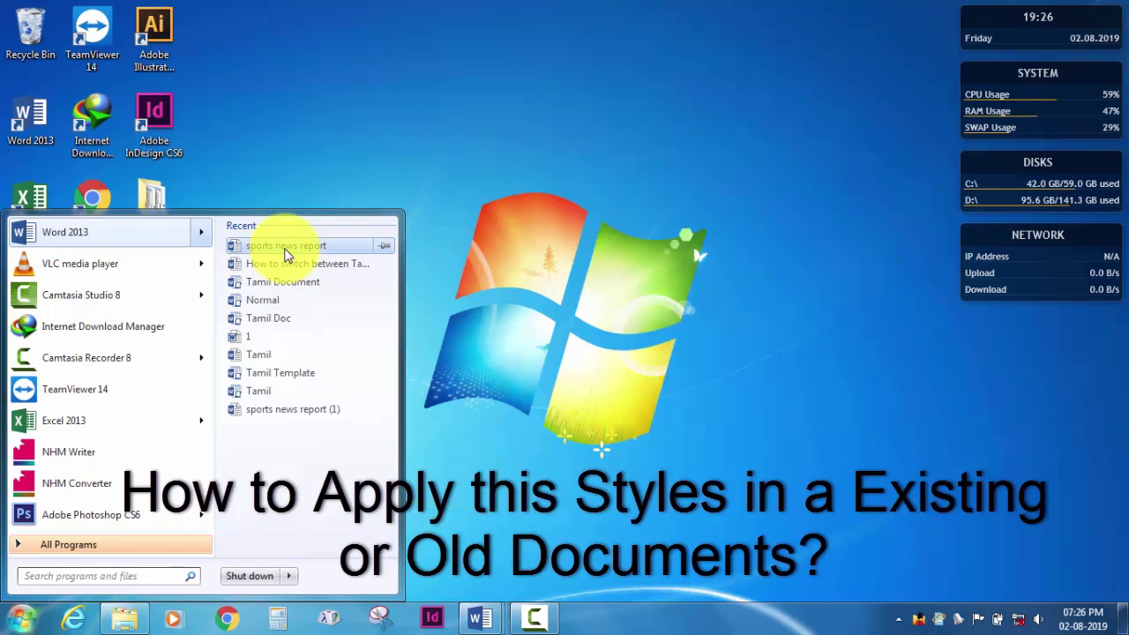
click(284, 262)
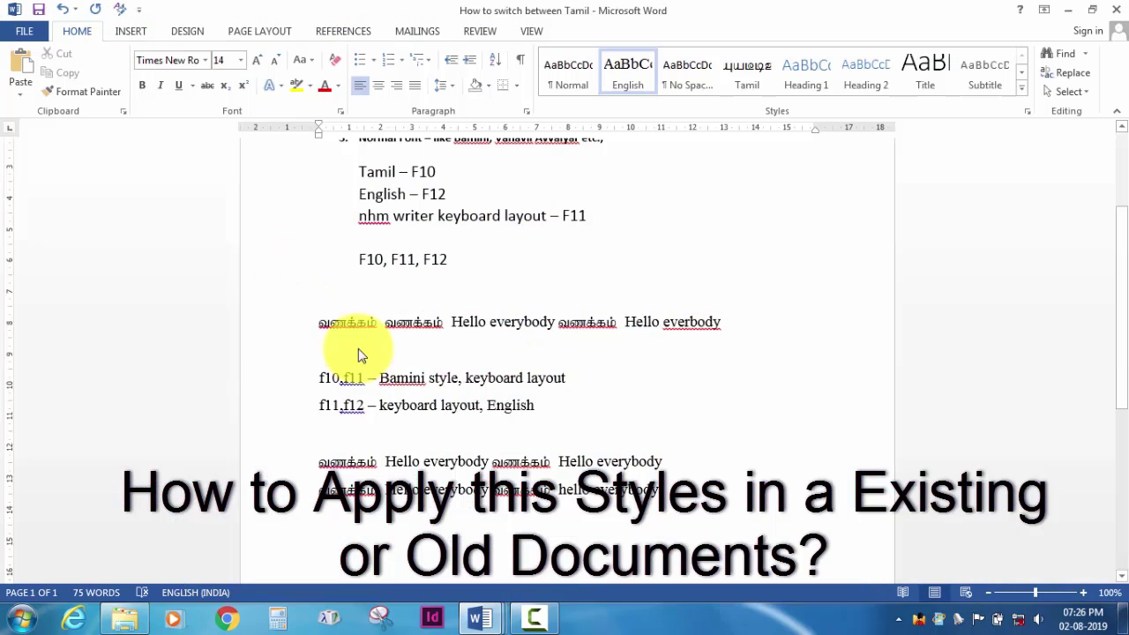
click(534, 617)
click(1040, 544)
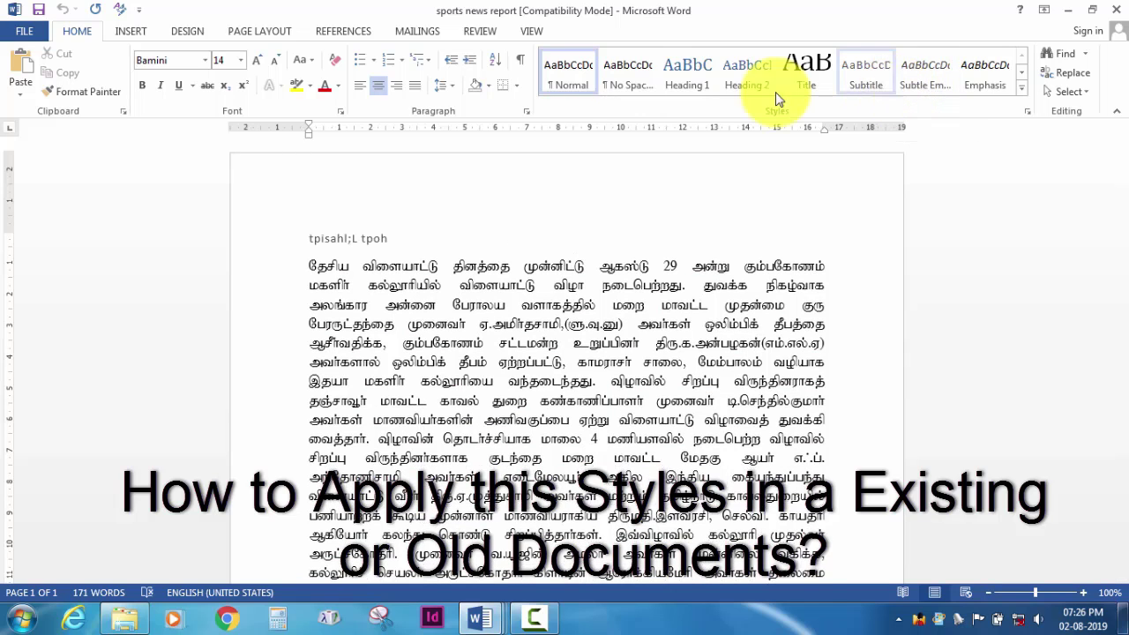
Step: In Manage Styles' Organizer, copy the English style from Normal.dotm into sports news report
click(119, 10)
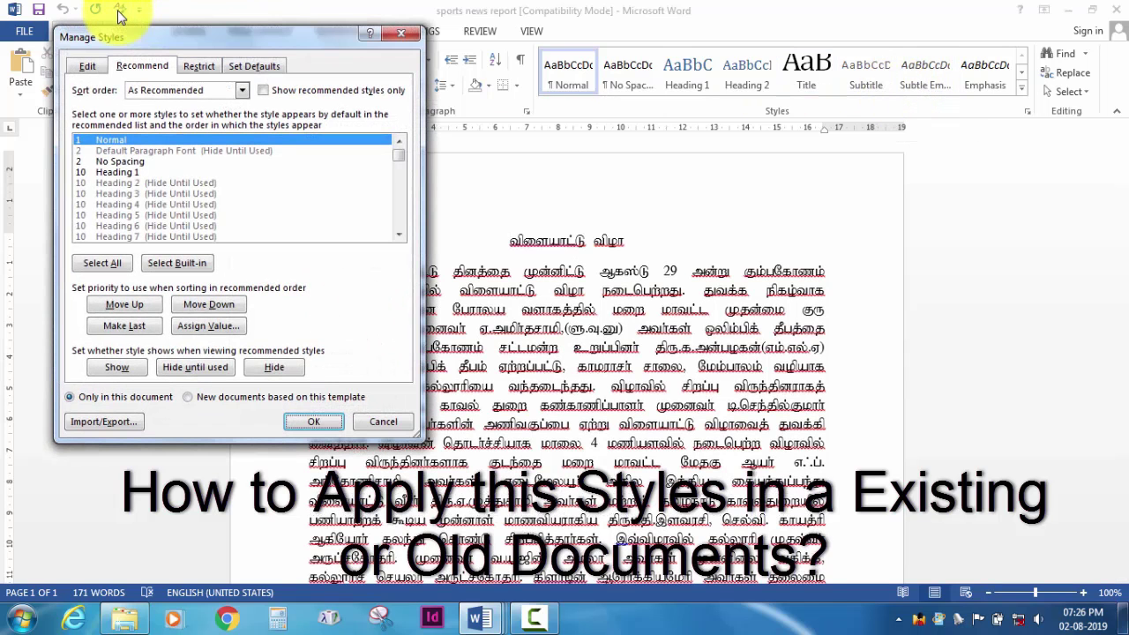
click(103, 426)
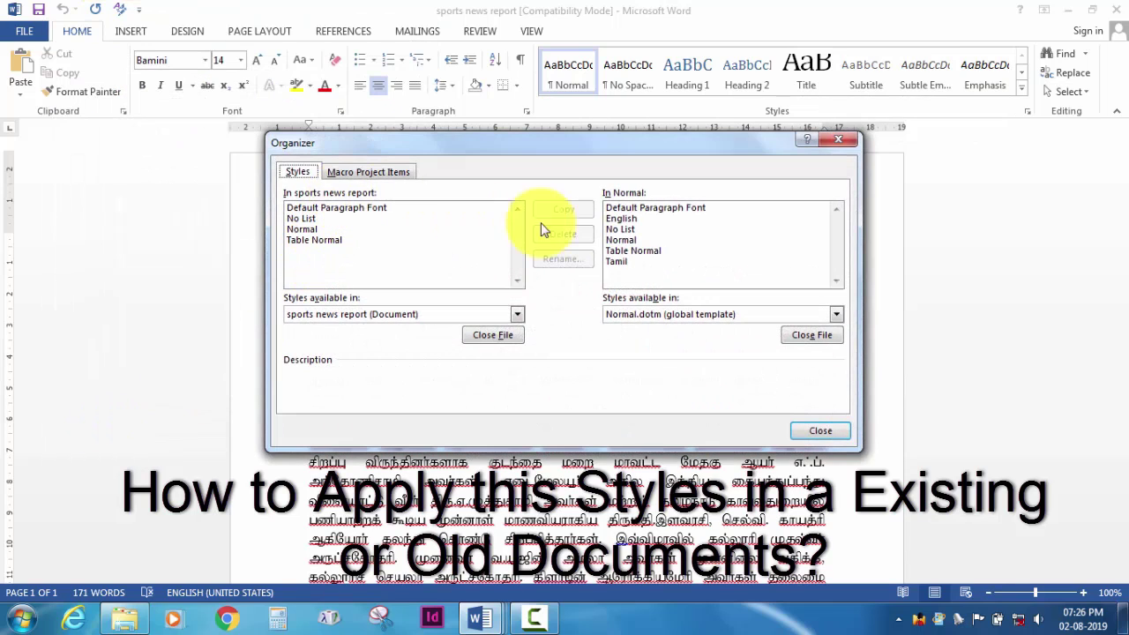
click(622, 219)
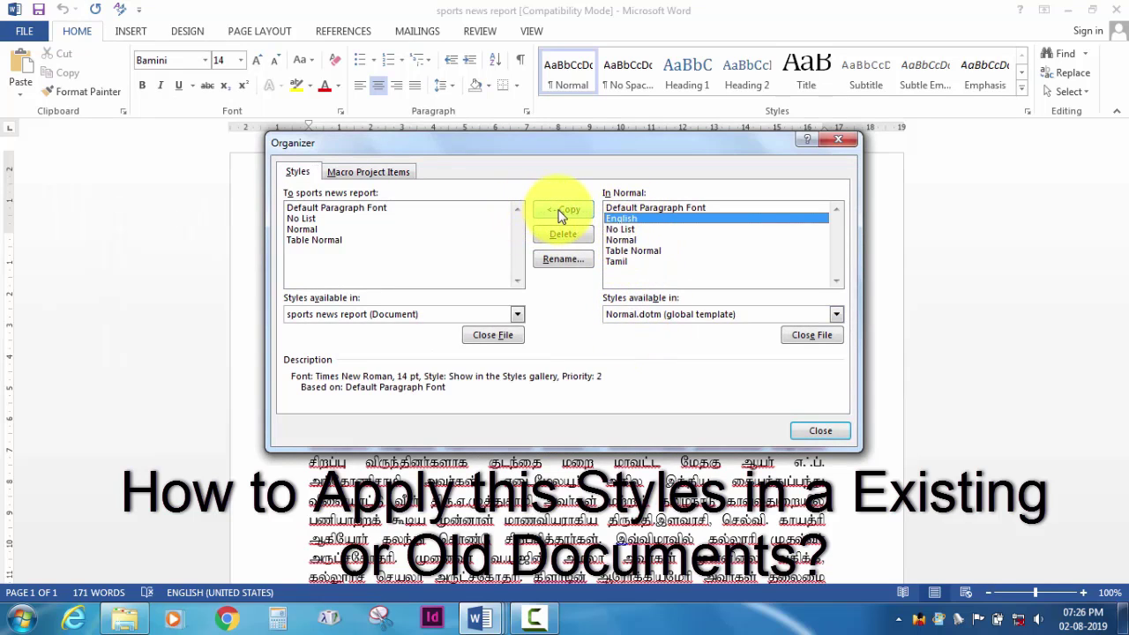
click(560, 212)
Step: Copy the Tamil style too, declining to overwrite Normal, and close Organizer
click(625, 242)
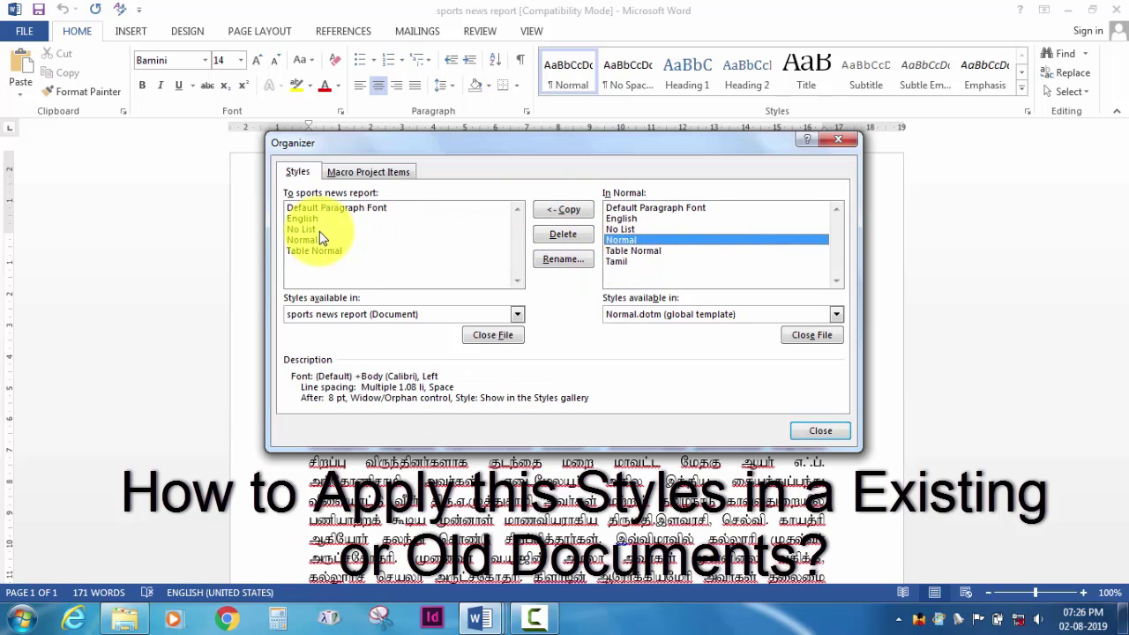
click(564, 211)
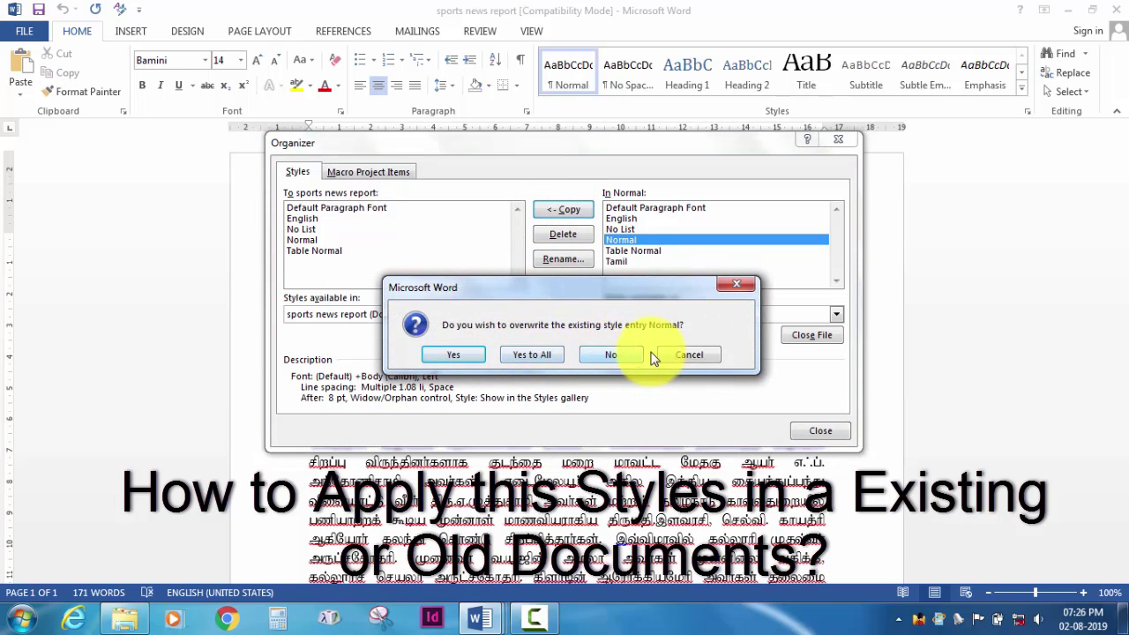
click(686, 355)
click(627, 262)
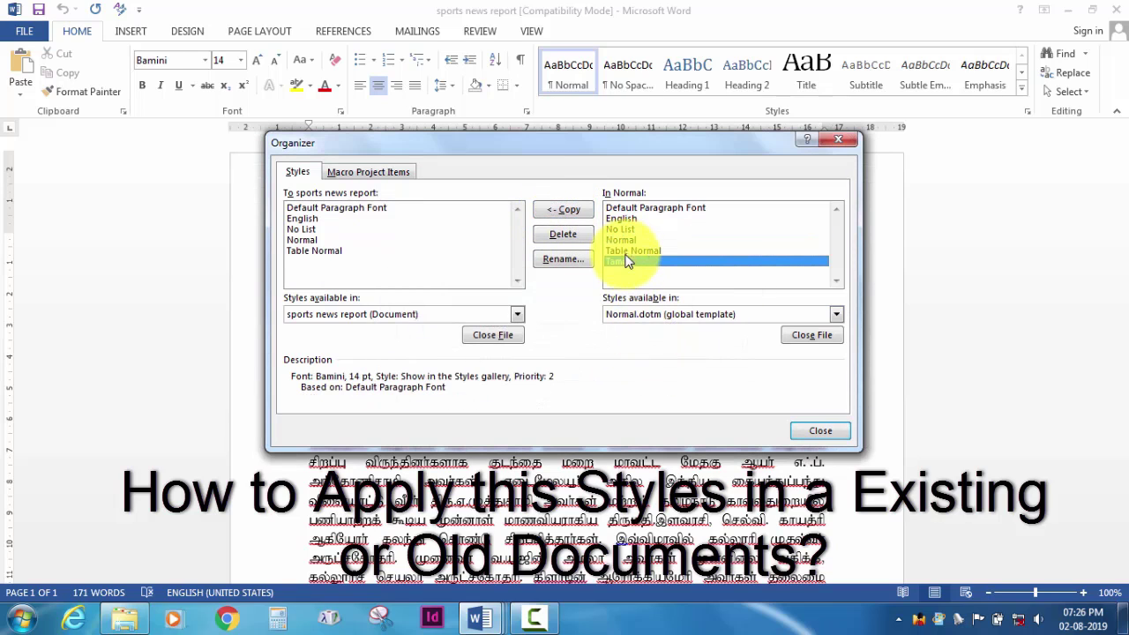
click(552, 213)
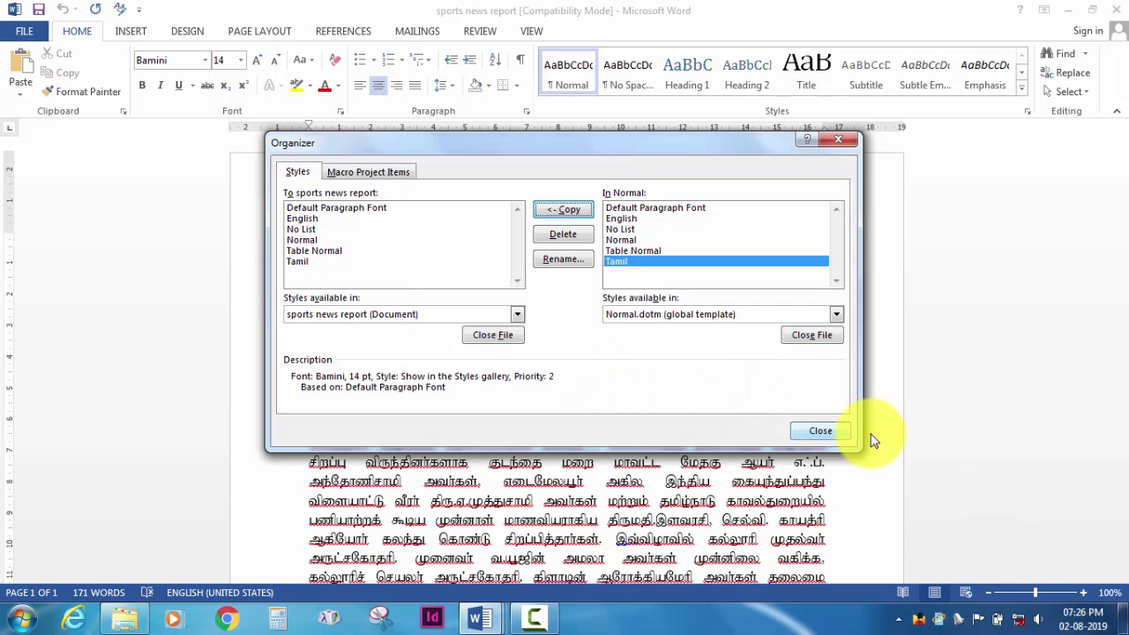
click(829, 434)
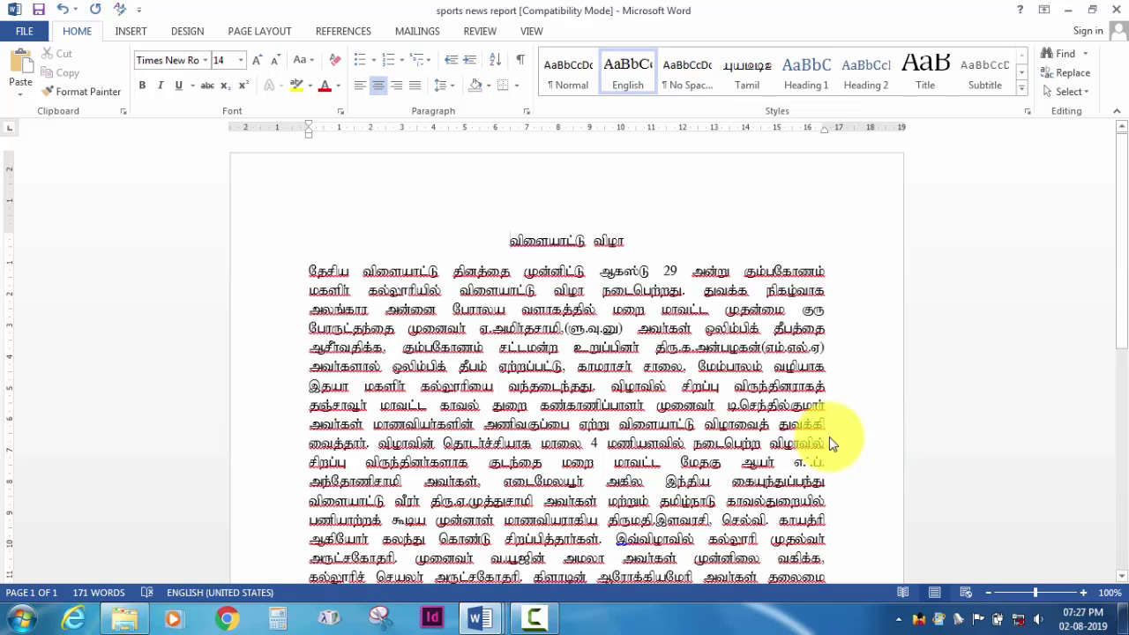
Step: Add an empty line above the sports news report title
key(F10)
key(F11)
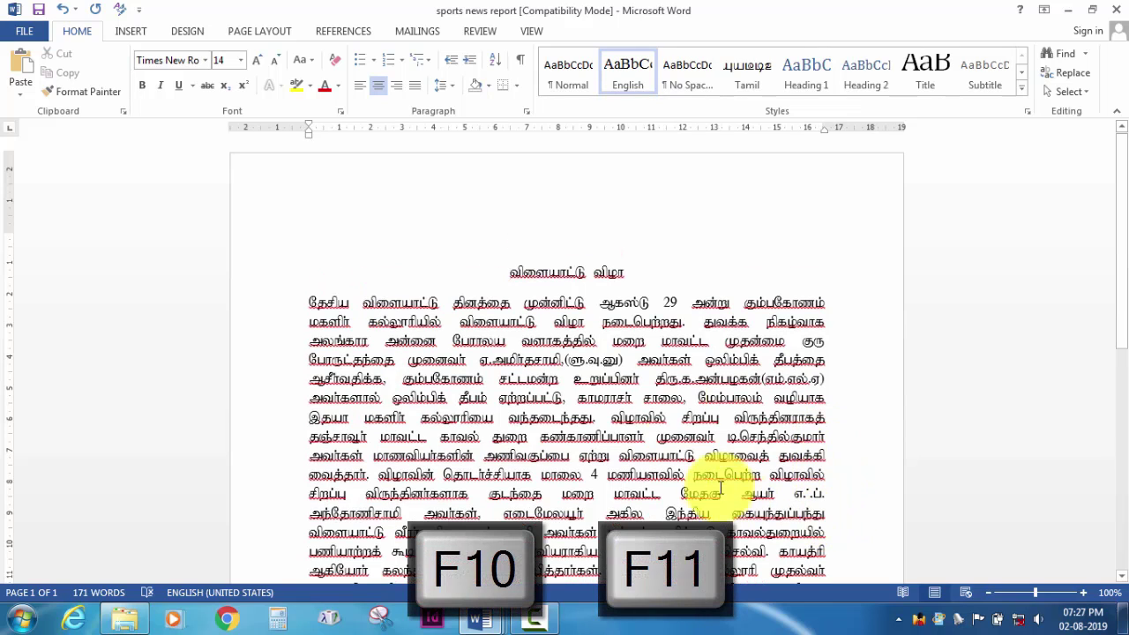
click(614, 253)
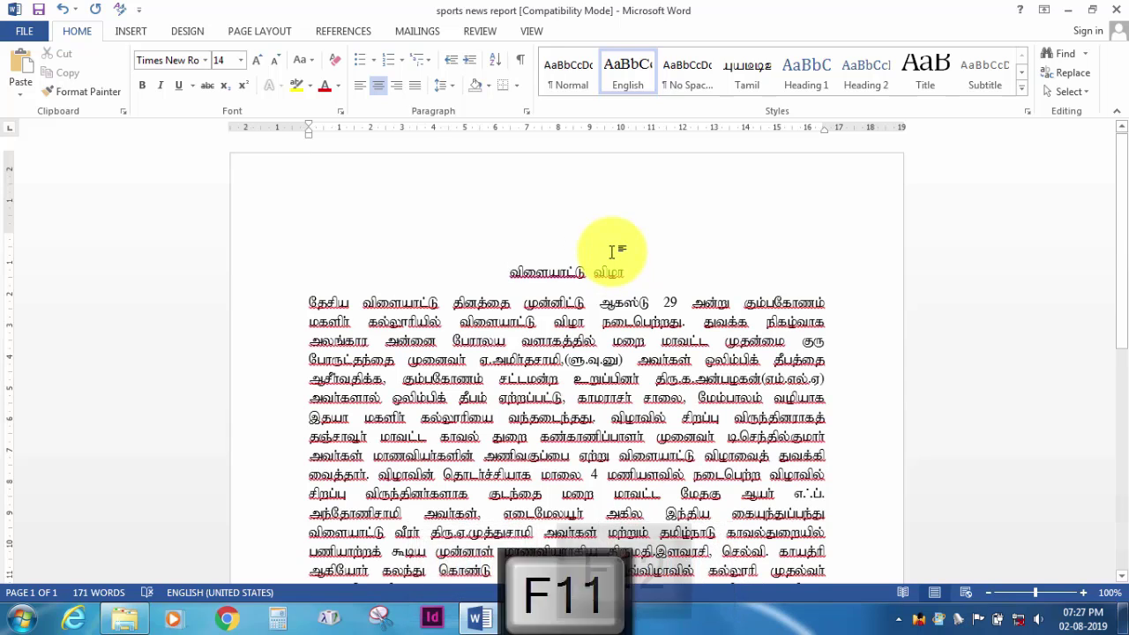
Step: Type 'வணக்கம் Hello everybody வணக்கம்', alternating the Tamil and English styles with F-keys
key(F12)
text(tz)
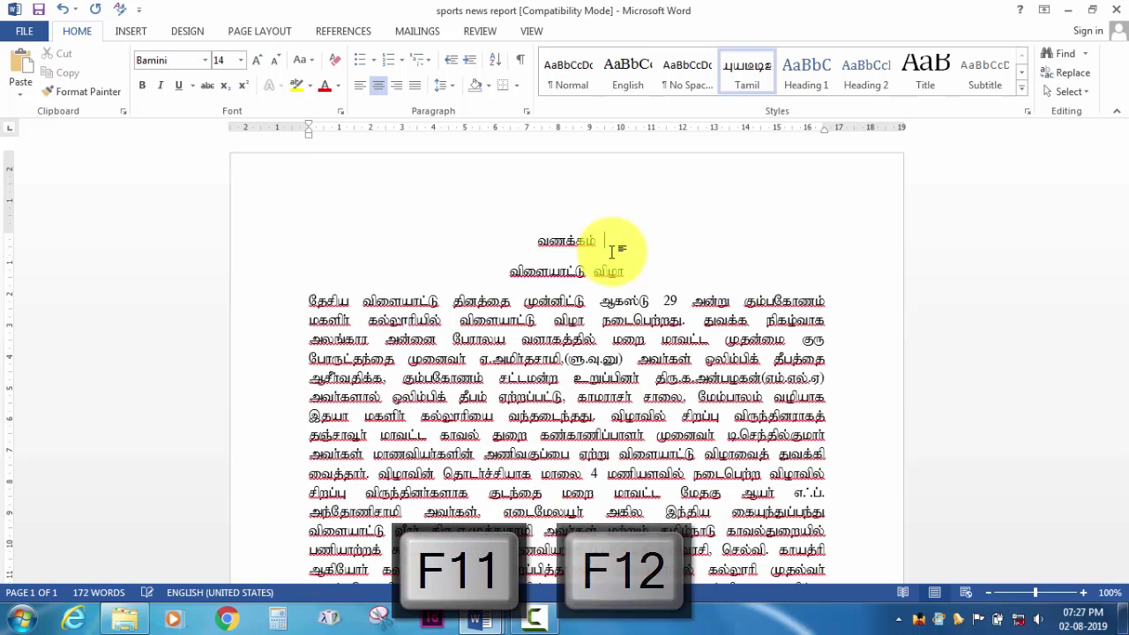
key(F11)
text(Hell)
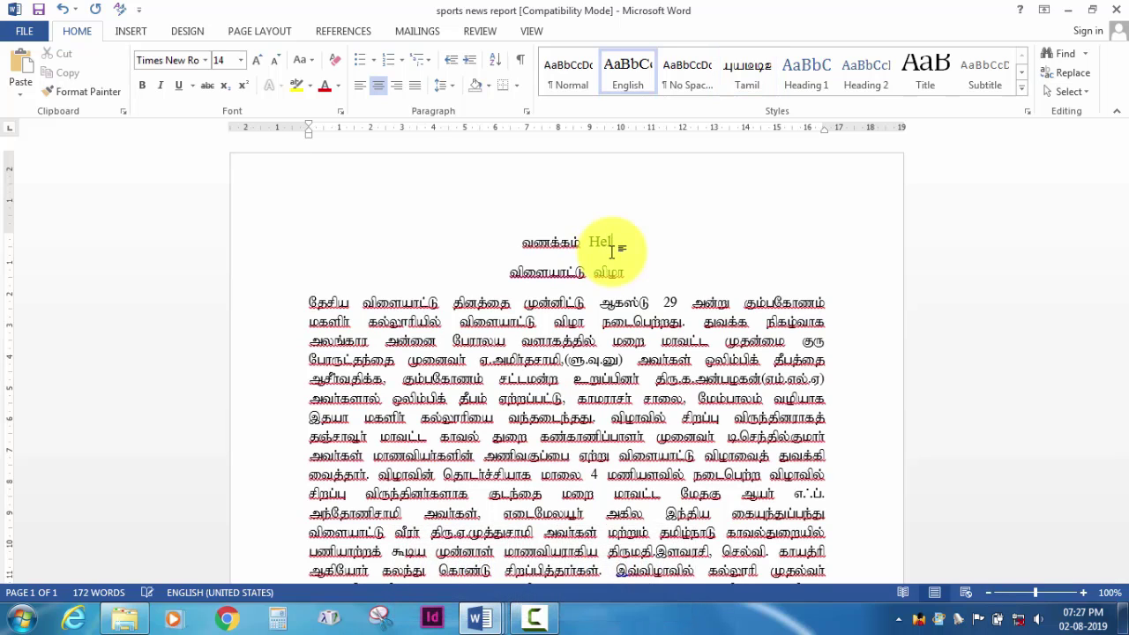
key(F10)
key(F11)
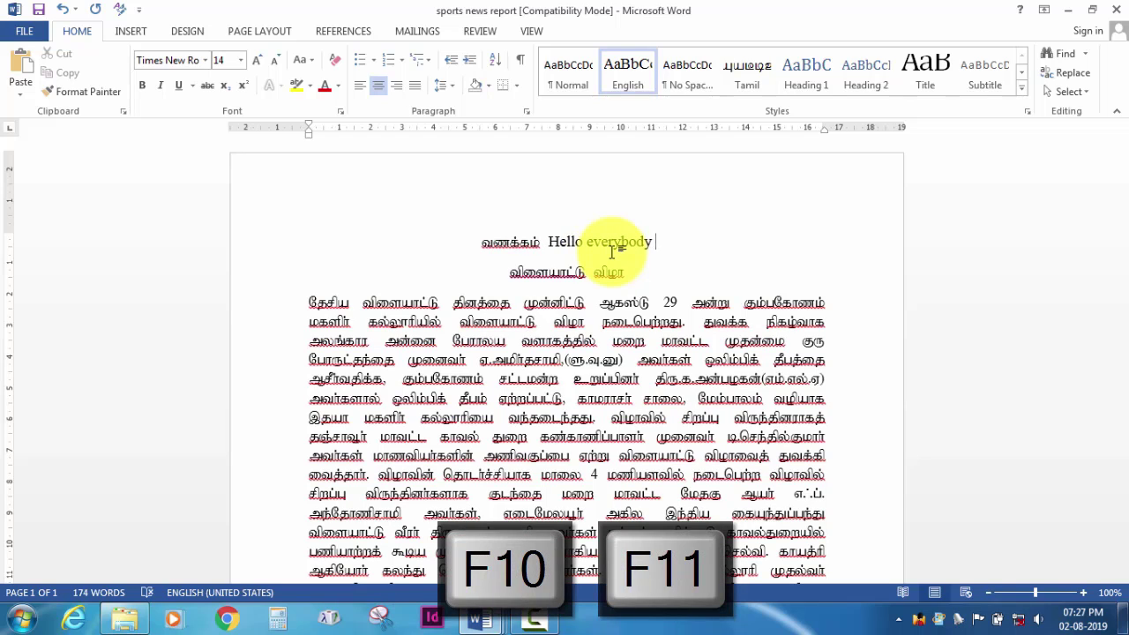
key(F10)
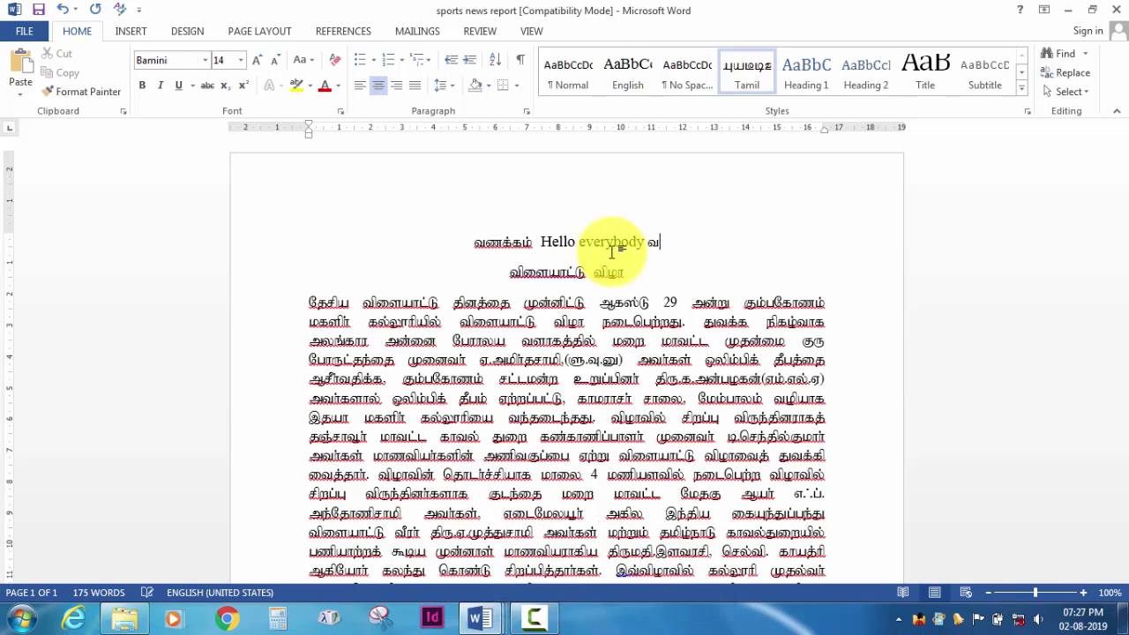
text(ணக்கம்)
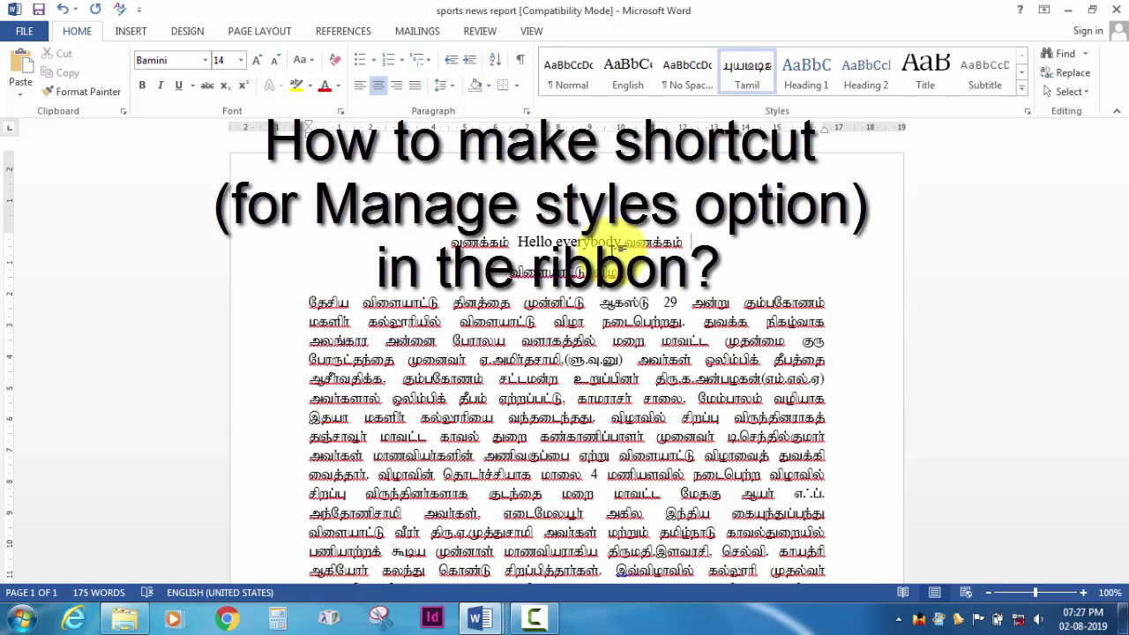
Step: In Quick Access Toolbar settings, list All Commands and select Manage Styles
click(138, 10)
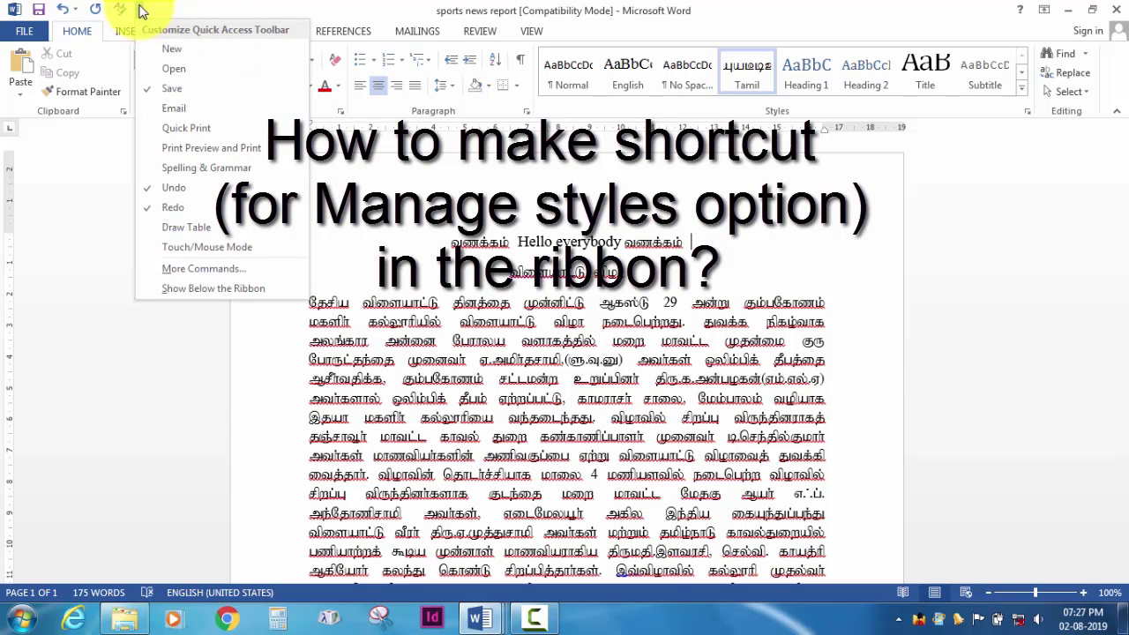
click(207, 268)
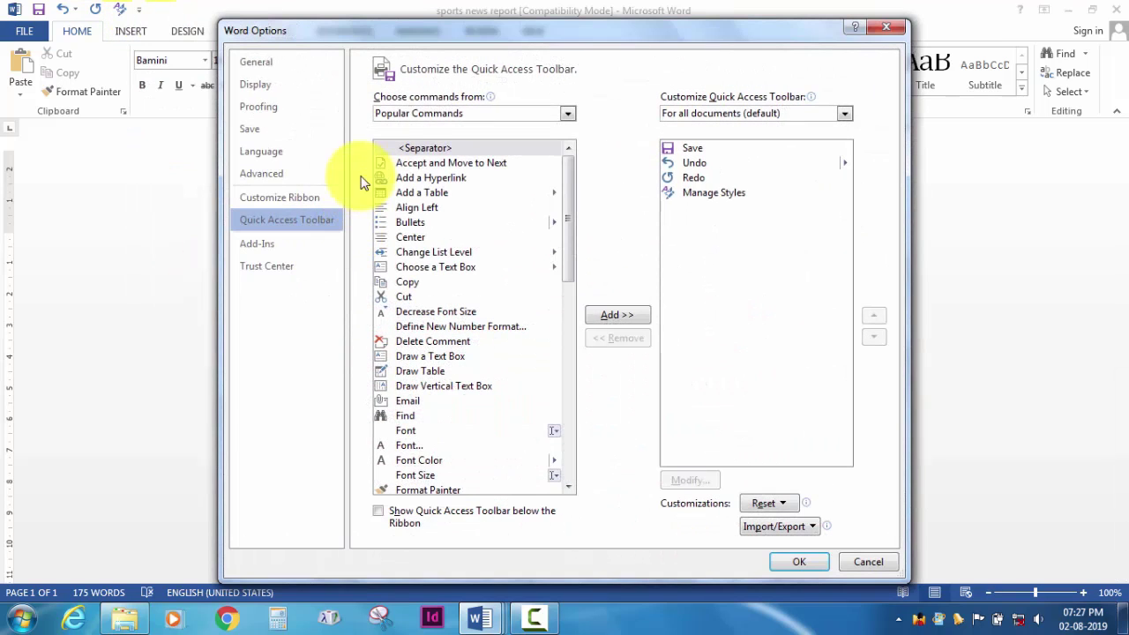
click(422, 113)
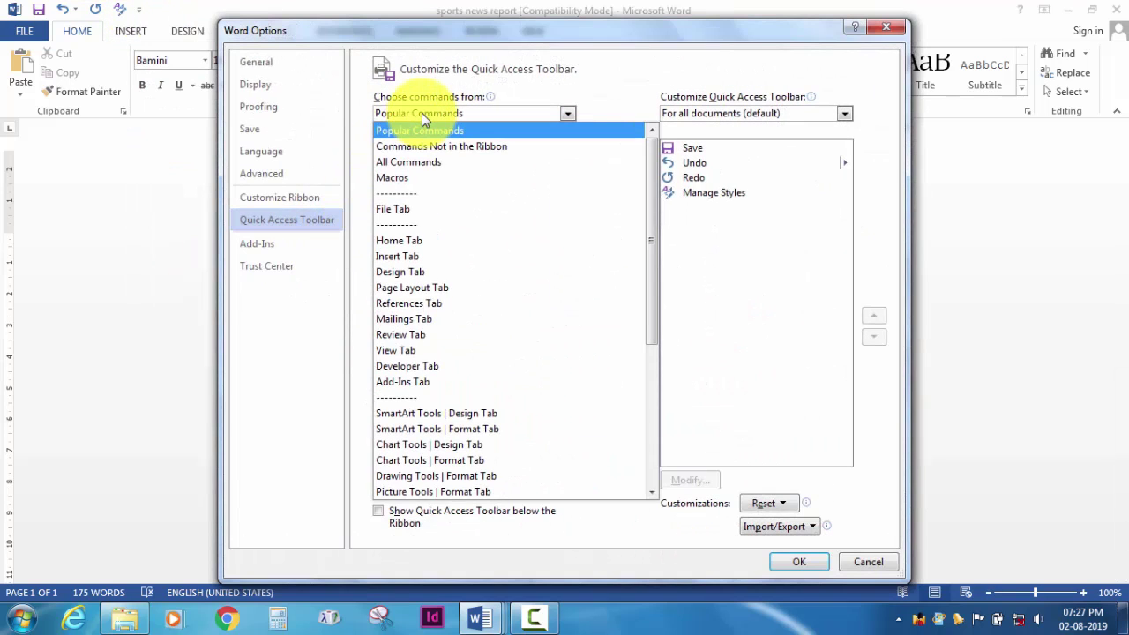
click(438, 163)
click(424, 283)
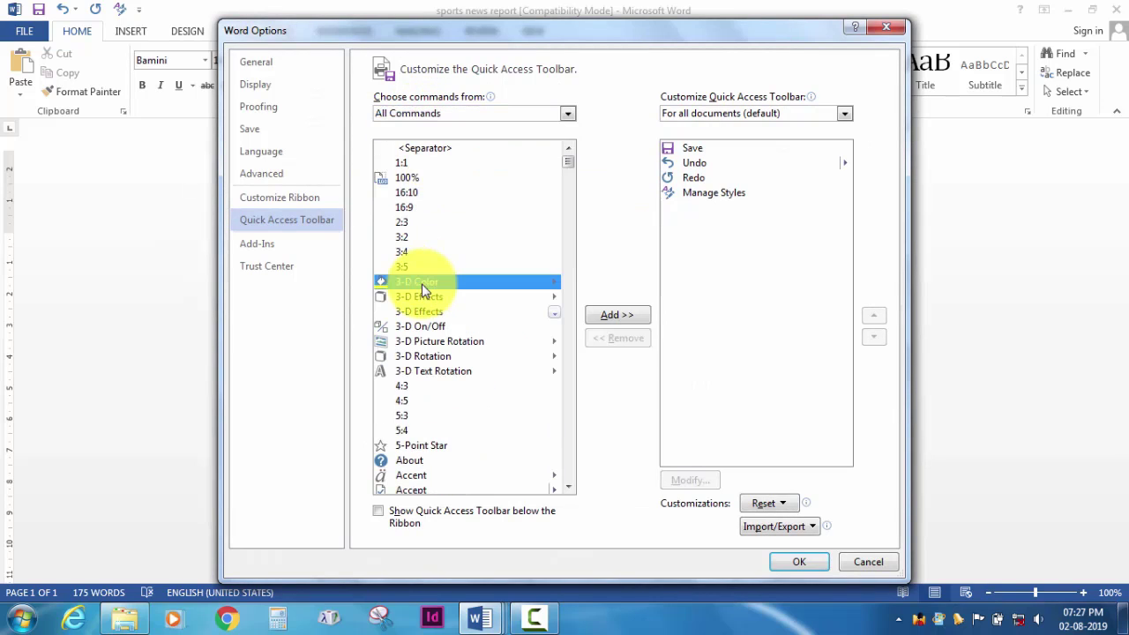
key(m)
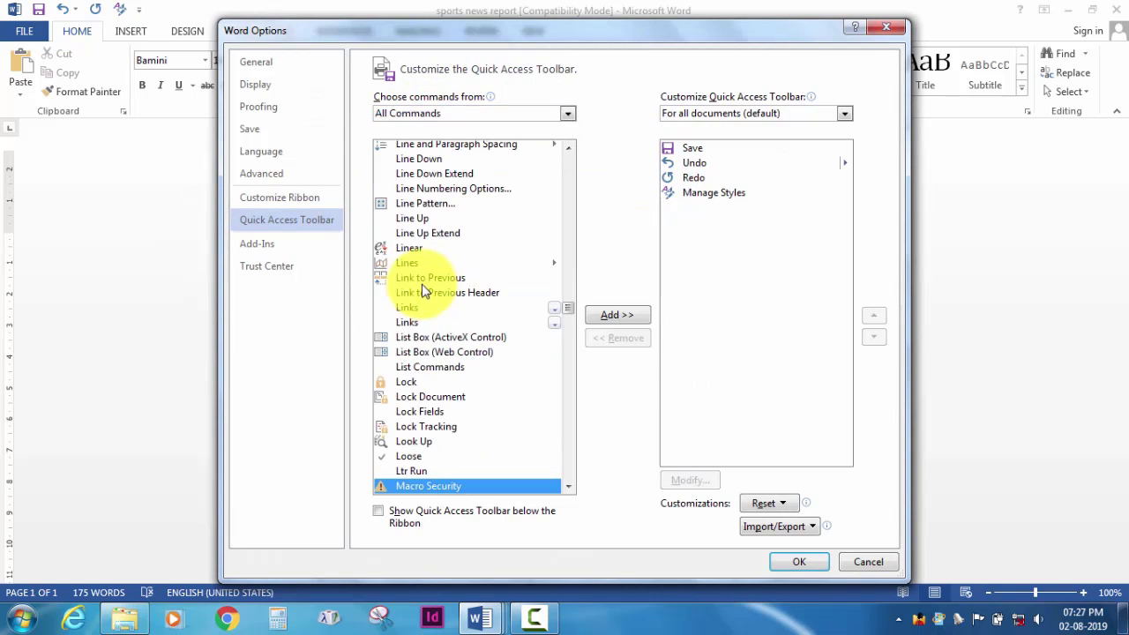
key(Down)
key(Down)
key(Down)
key(Down)
key(Down)
key(Down)
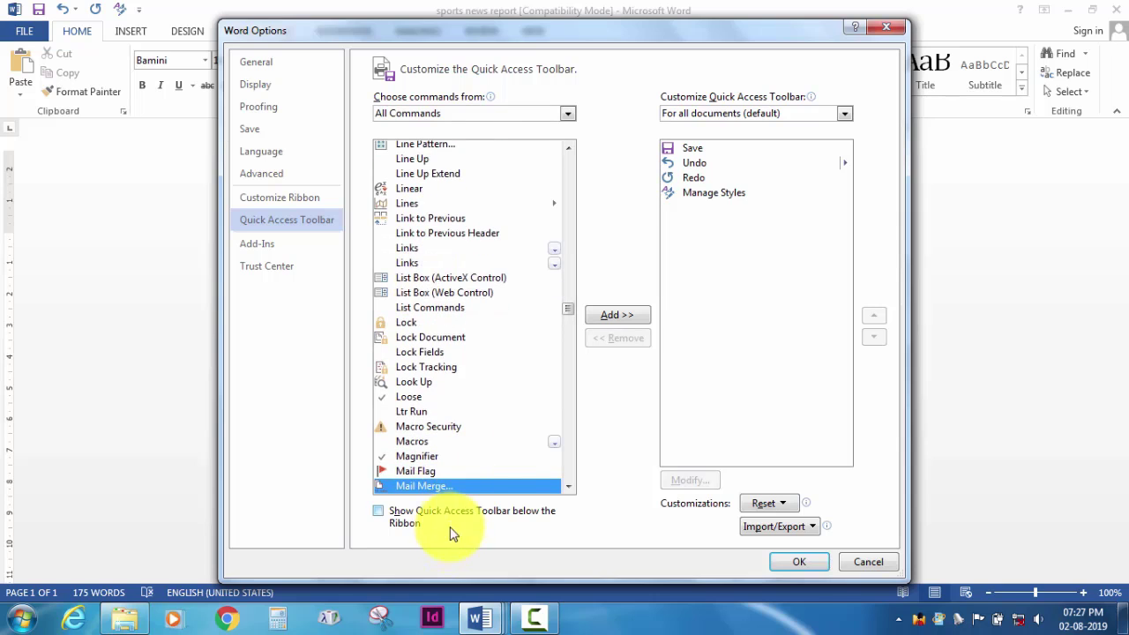
key(Down)
key(Down)
key(Down)
key(Down)
key(Down)
key(Down)
key(Down)
key(Down)
key(Down)
key(Down)
key(Down)
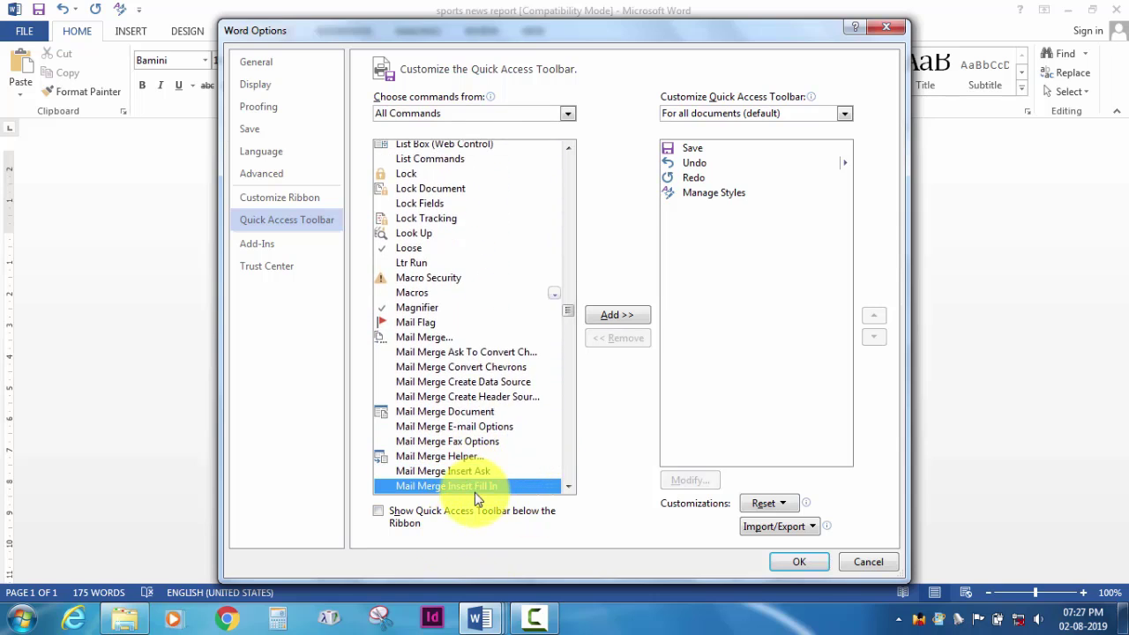
key(Down)
key(Down)
key(Down)
key(Down)
key(Down)
key(Down)
key(Down)
key(Down)
key(Down)
key(Down)
key(Down)
key(Down)
key(Down)
key(Down)
key(Down)
key(Down)
key(Down)
key(Down)
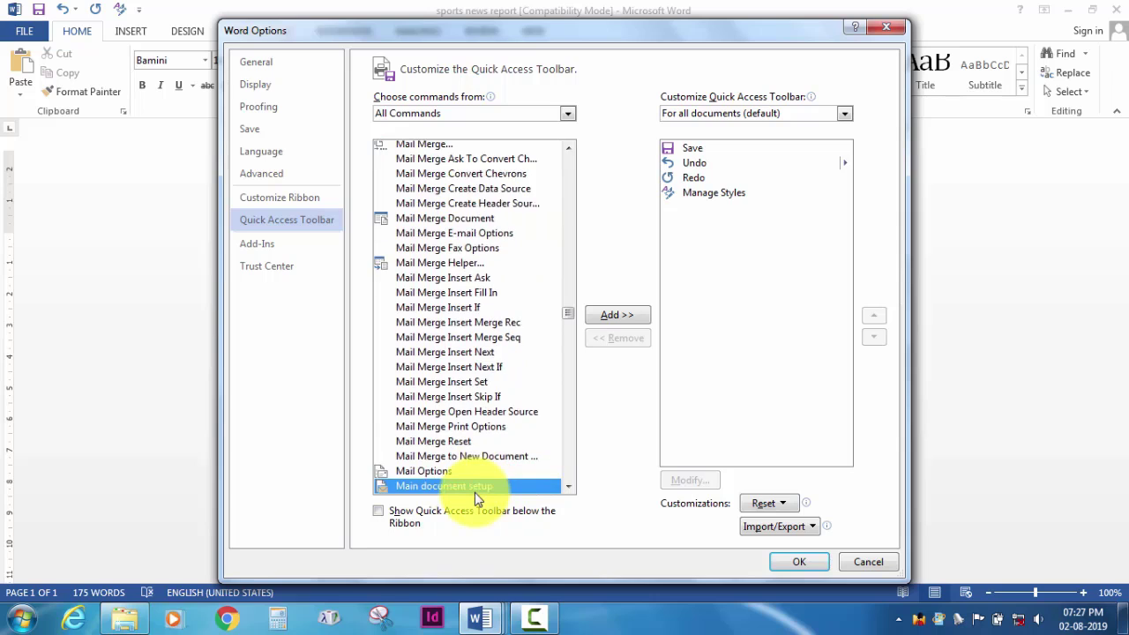
click(453, 471)
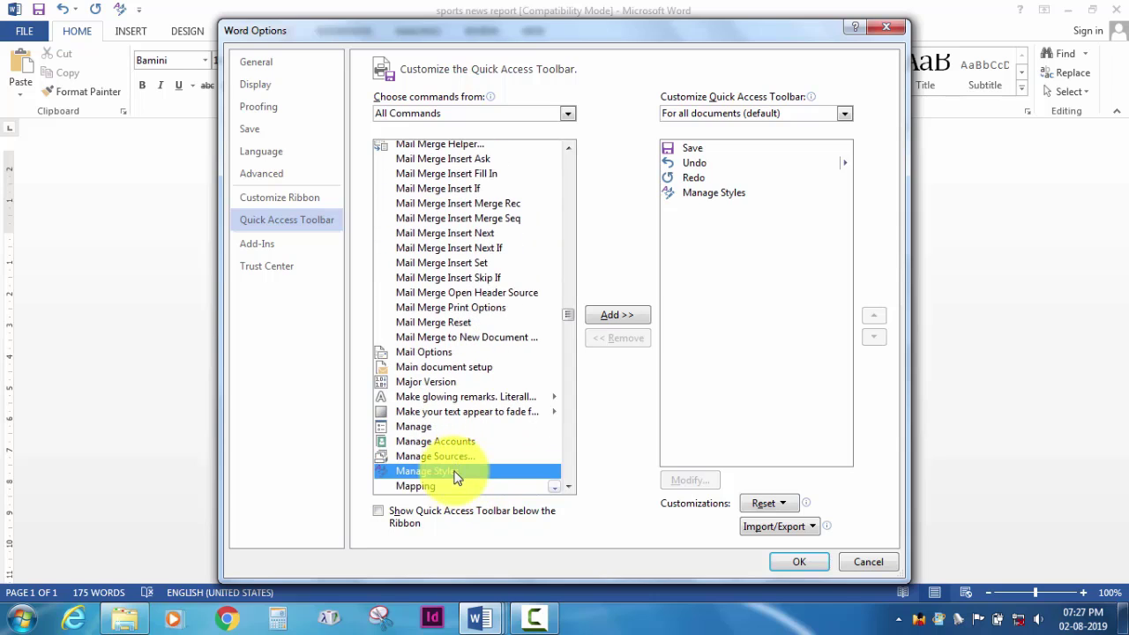
Step: Replace the existing Manage Styles toolbar entry with a fresh one, save, and launch it
click(695, 193)
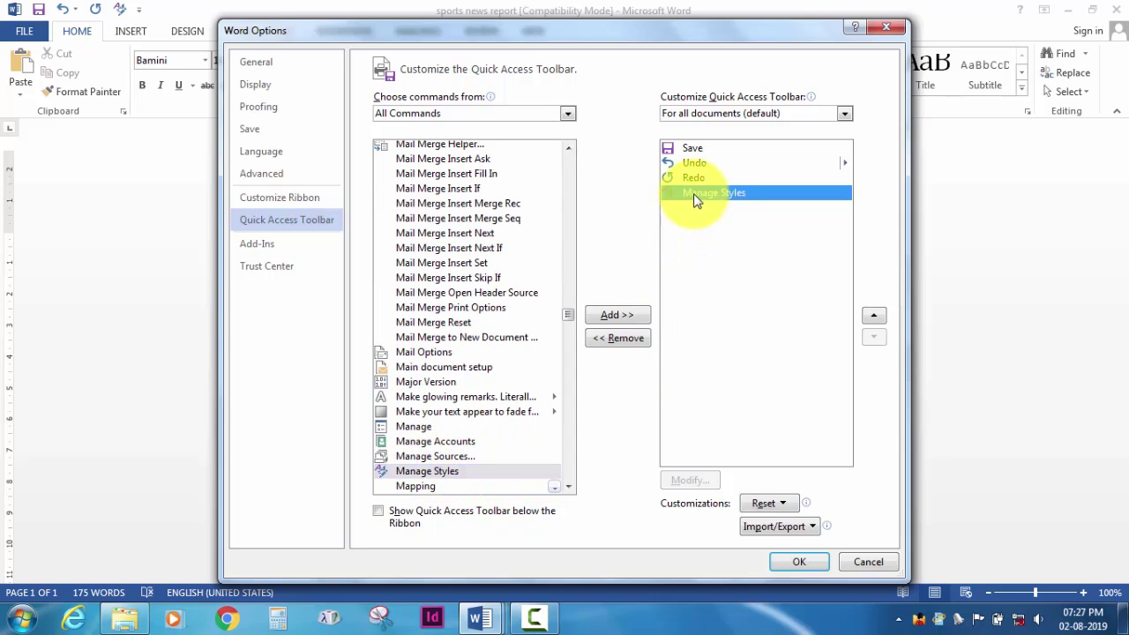
click(623, 347)
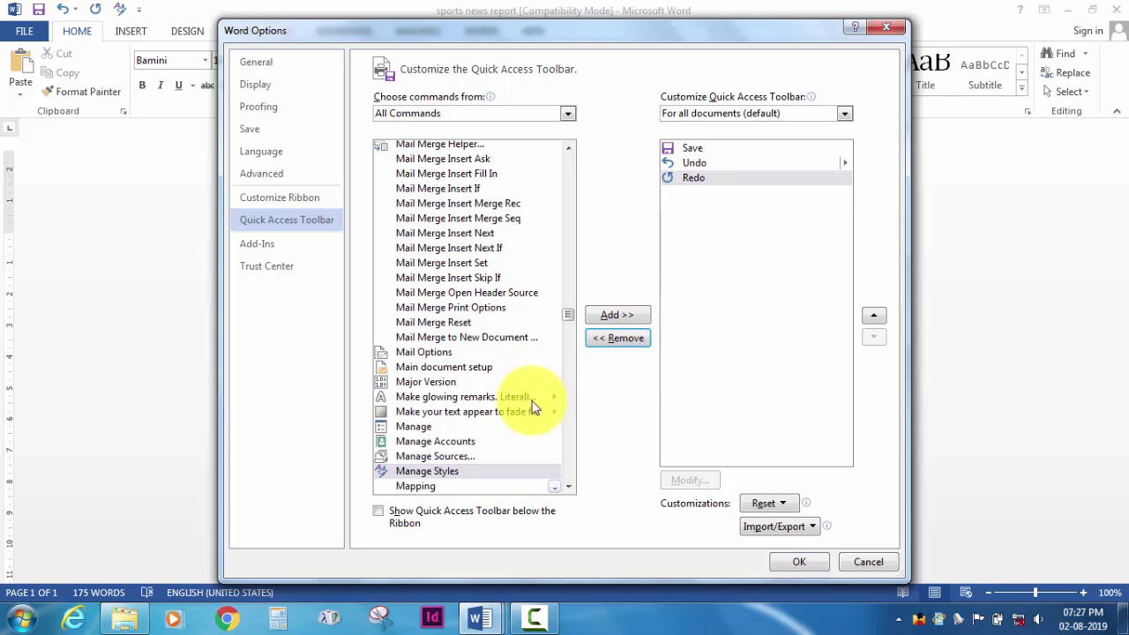
click(462, 472)
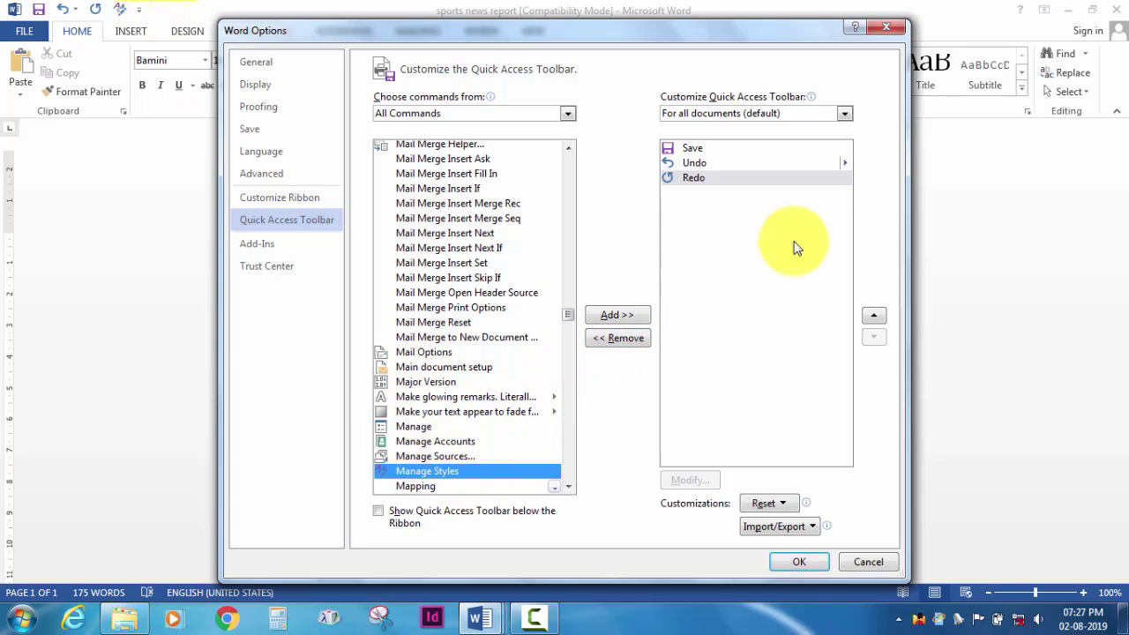
click(615, 315)
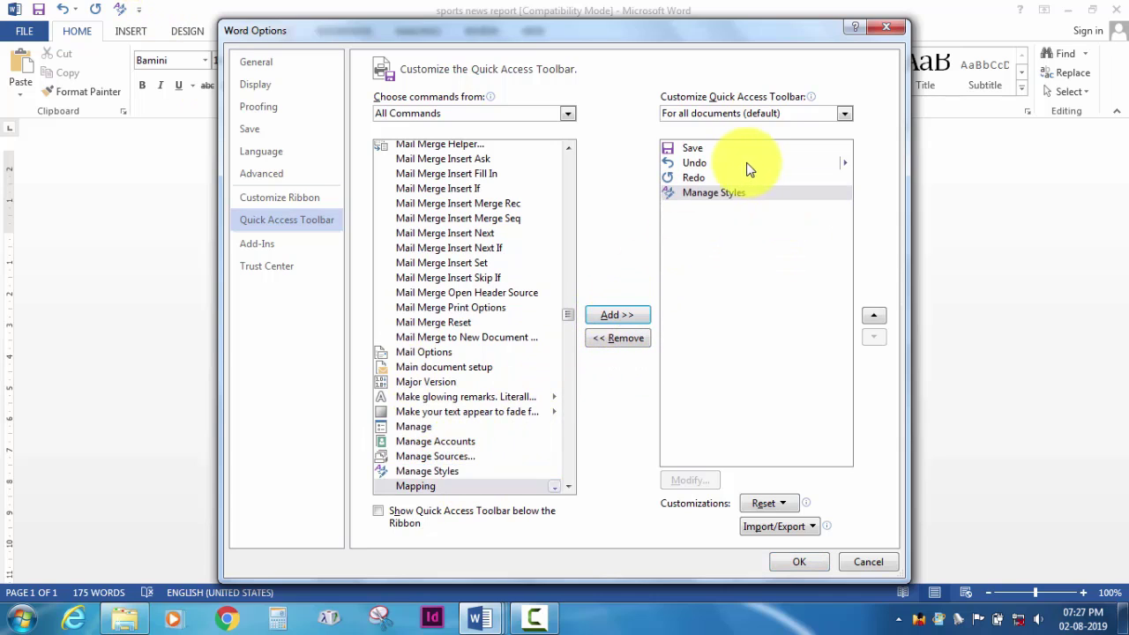
click(799, 565)
click(122, 9)
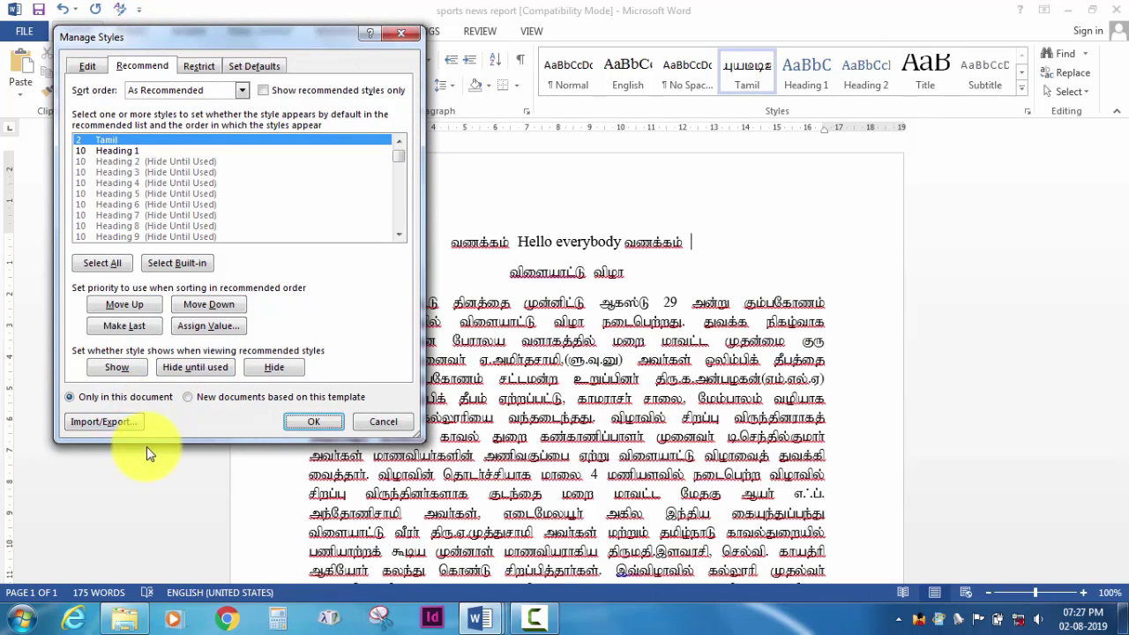
click(99, 422)
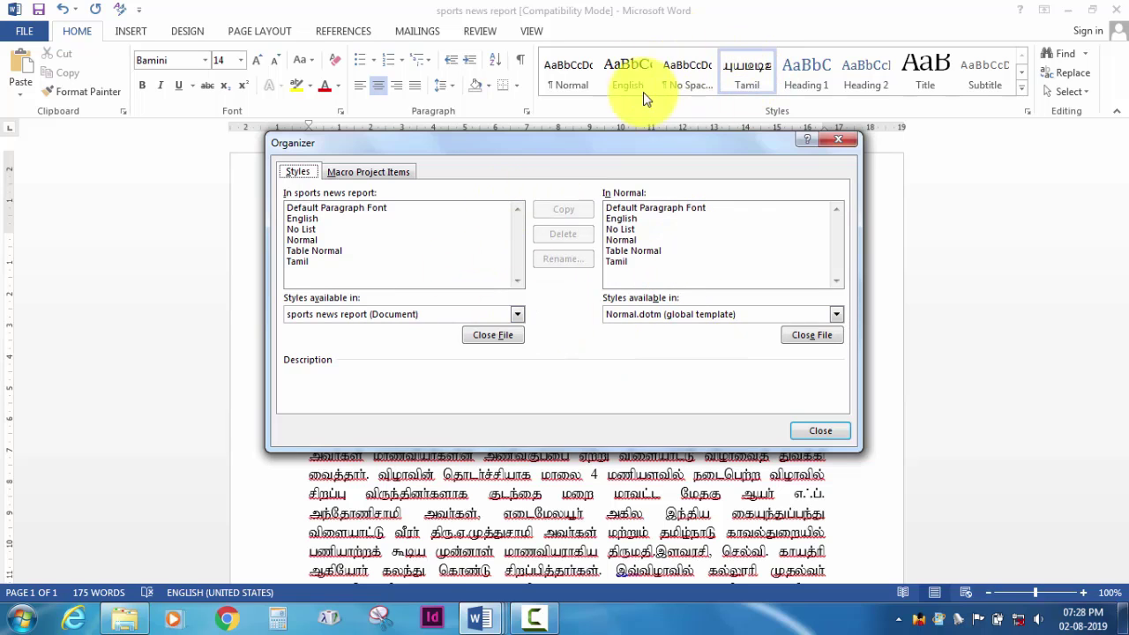
mouse_move(479, 618)
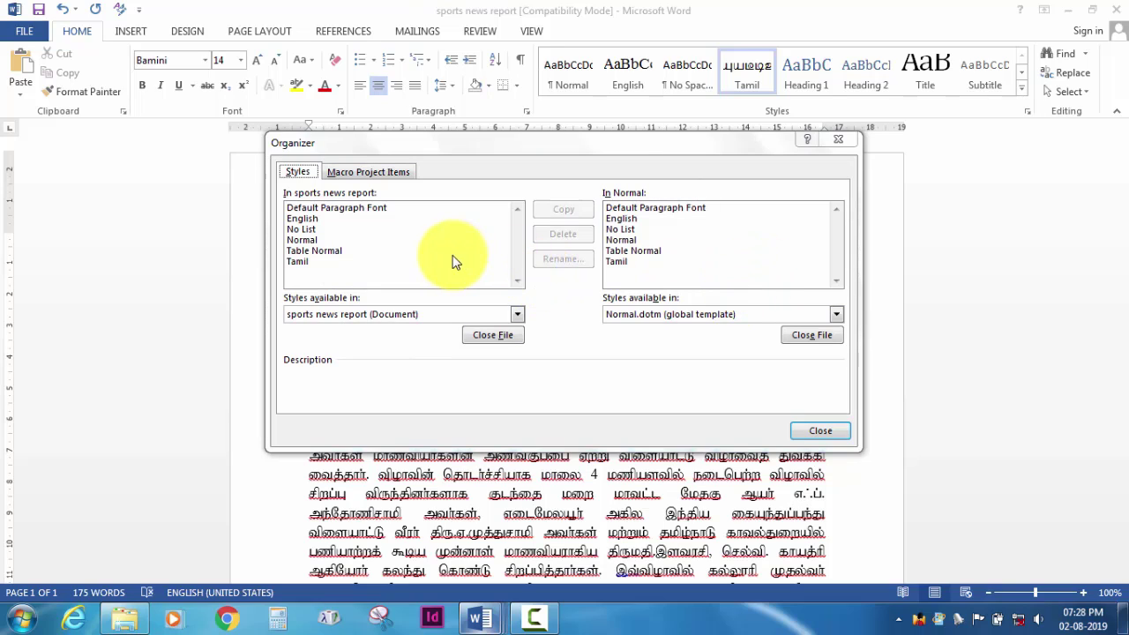
click(820, 430)
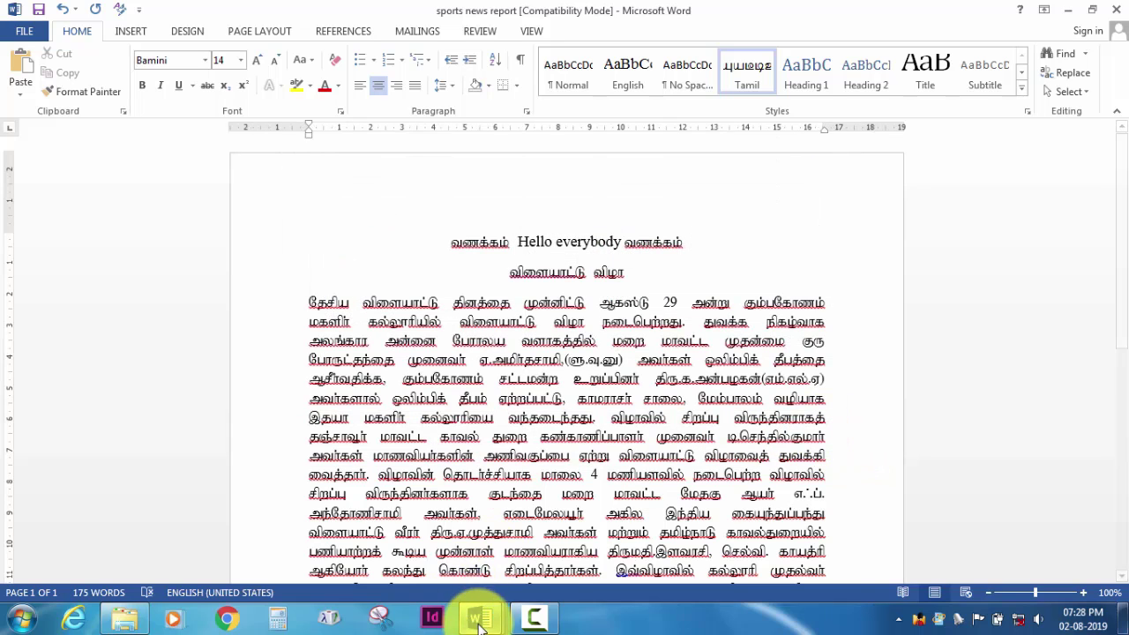
Step: Bring the 'How to switch between Tamil' document back to the front
click(286, 537)
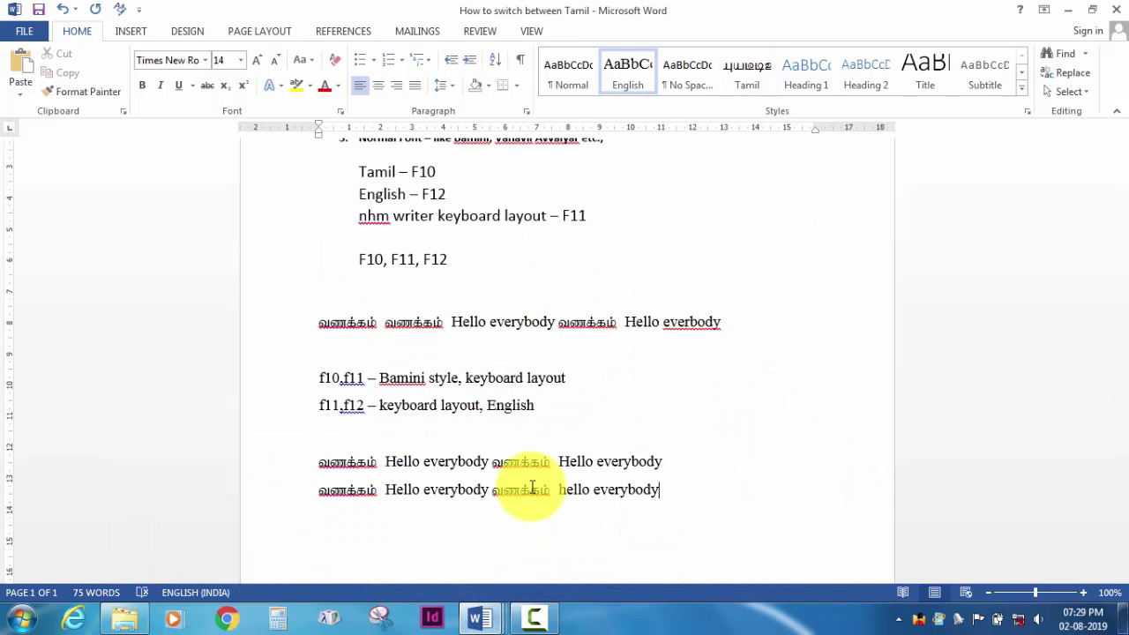